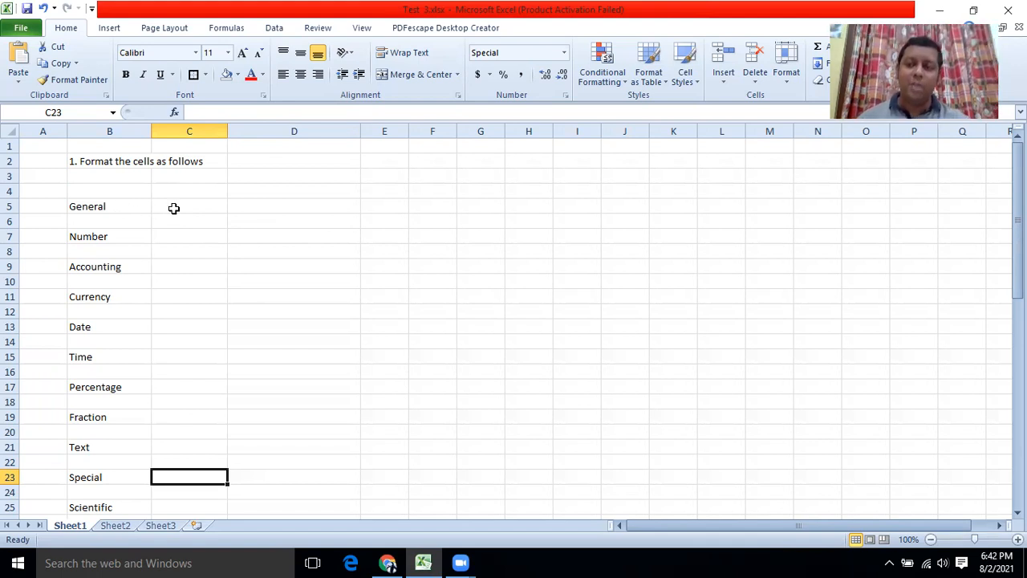
Check Format Cells for C5 and leave it on the General number format.
right_click(175, 210)
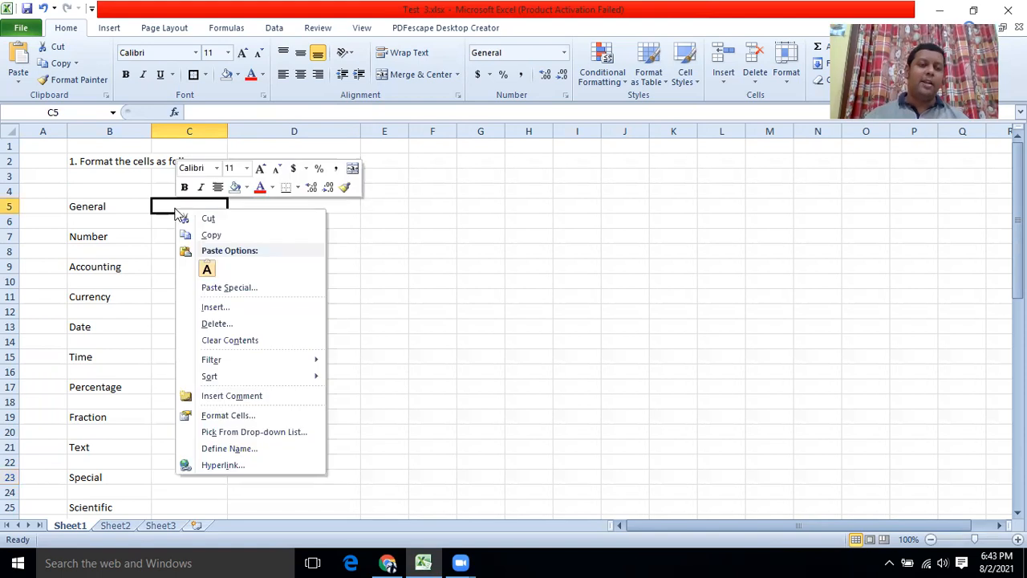
key(Escape)
click(573, 190)
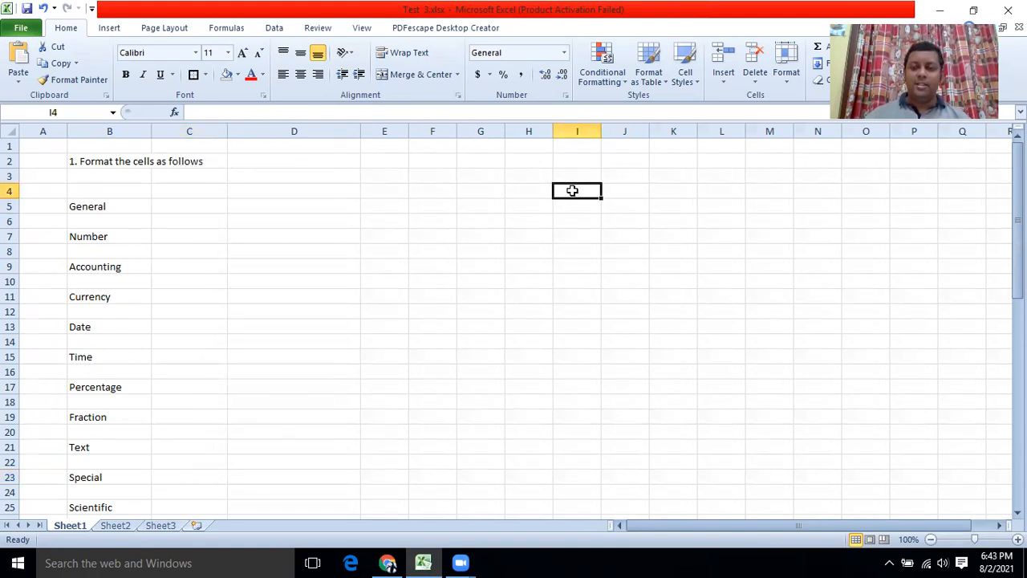
drag(572, 190, 586, 420)
right_click(585, 273)
key(Escape)
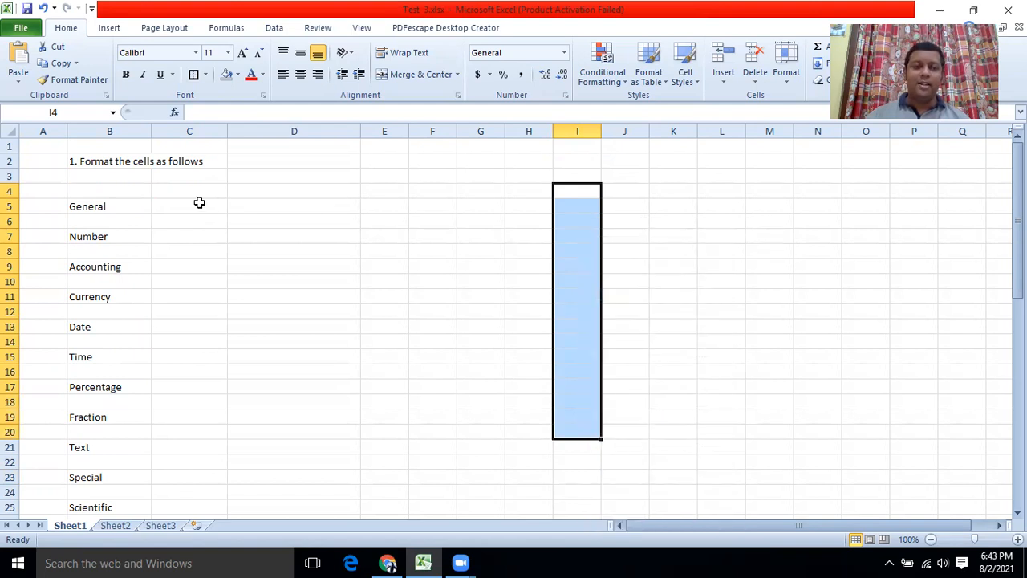
click(199, 203)
right_click(199, 203)
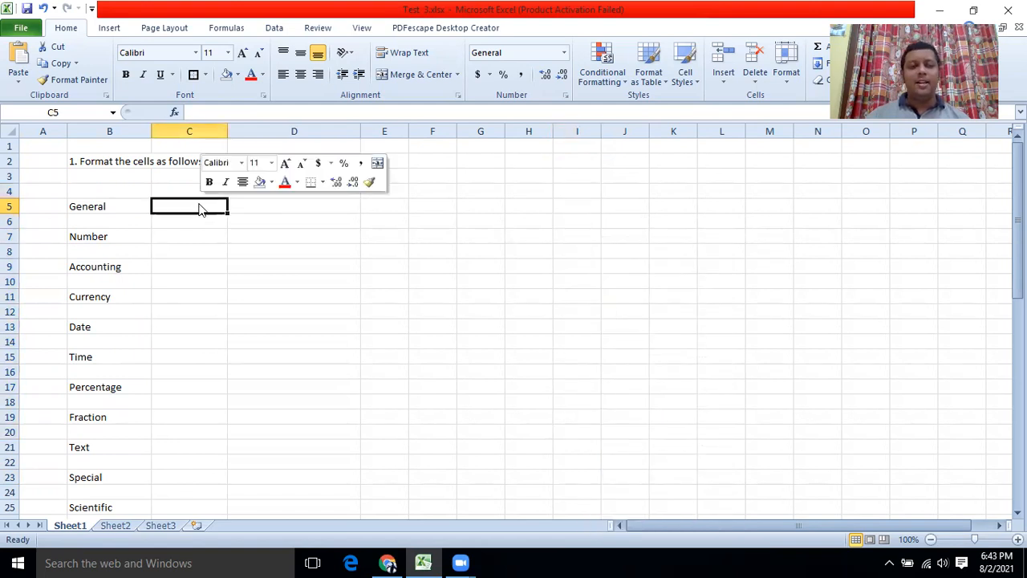
click(245, 414)
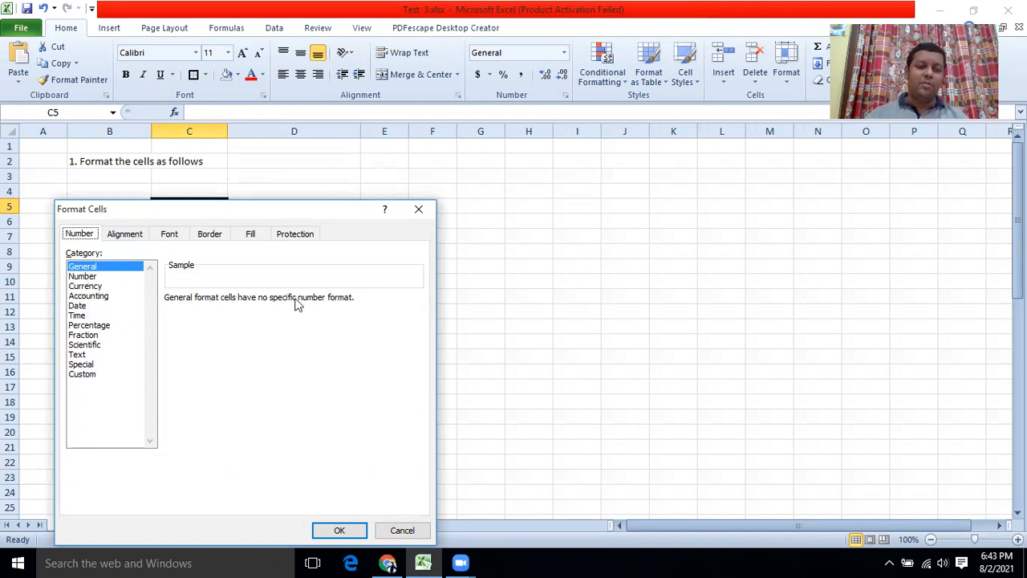
click(341, 532)
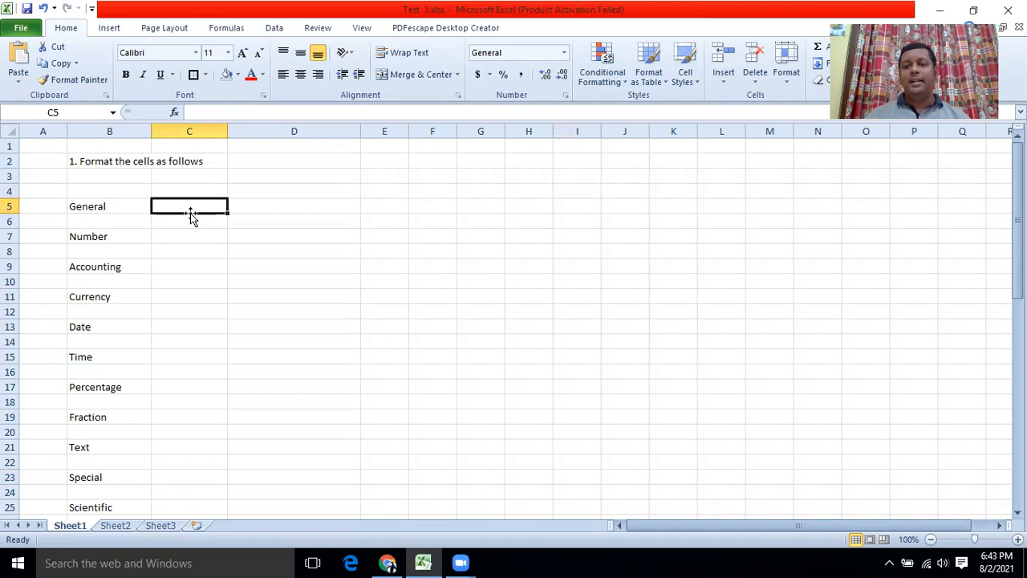
Replace a mistaken text entry in C5 with 1000, then select C7.
text(Saman)
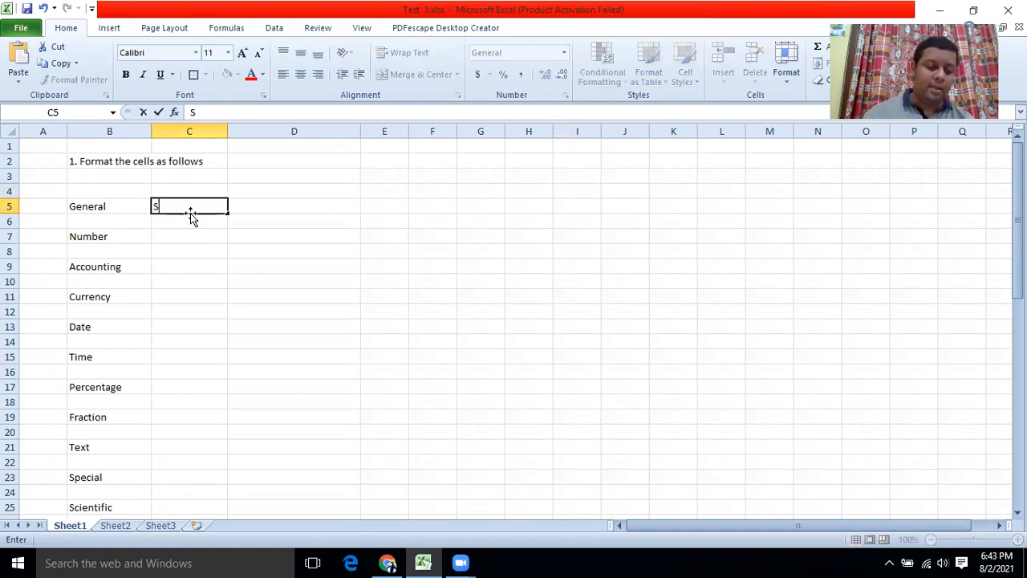
click(229, 235)
click(193, 205)
key(Delete)
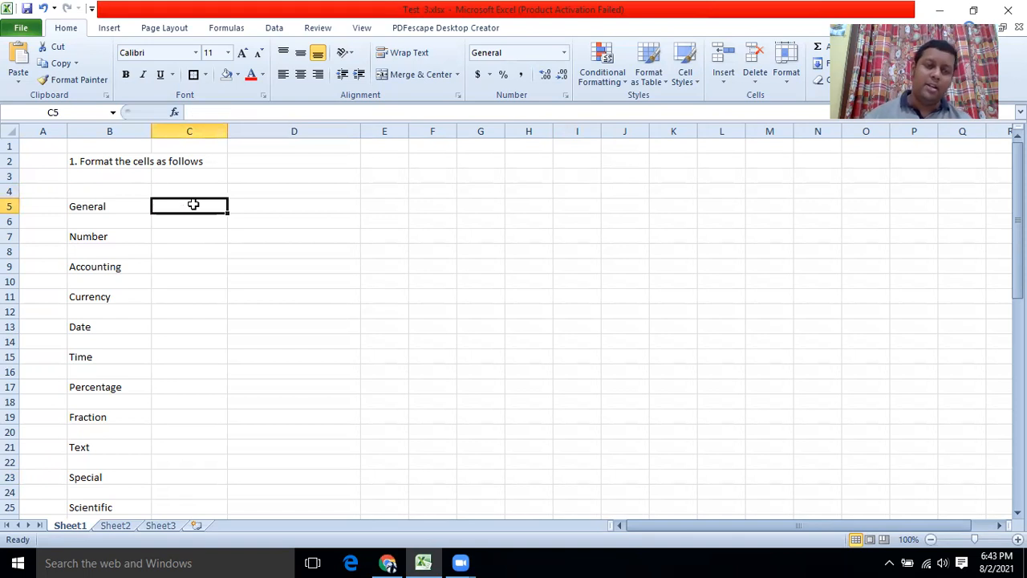
text(1000)
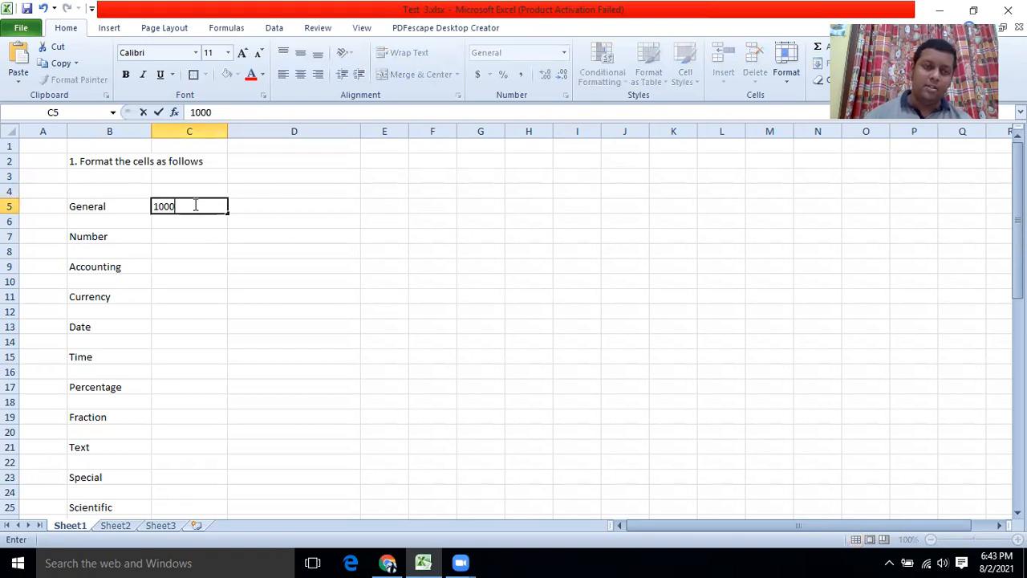
click(210, 256)
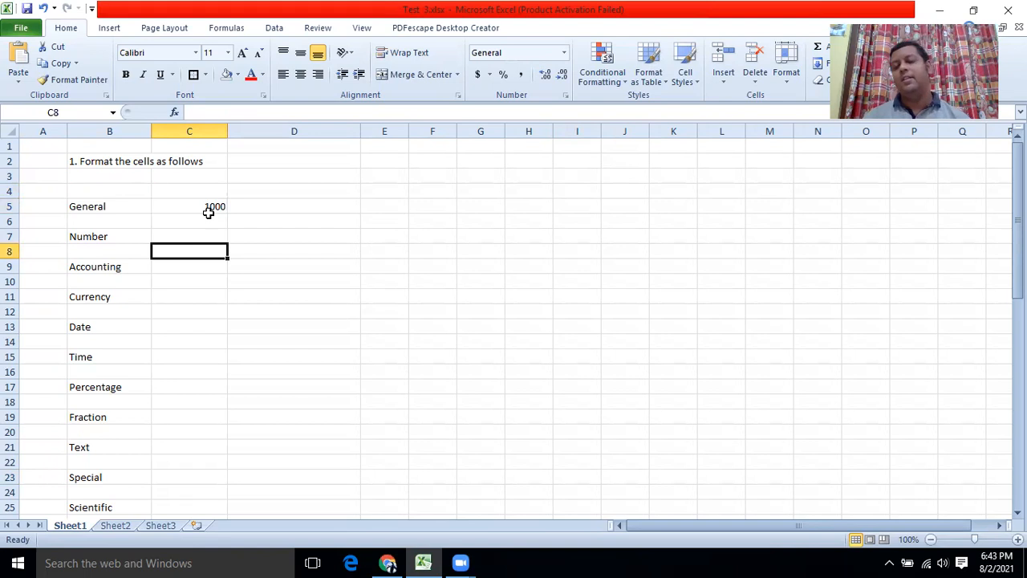
click(97, 238)
click(180, 238)
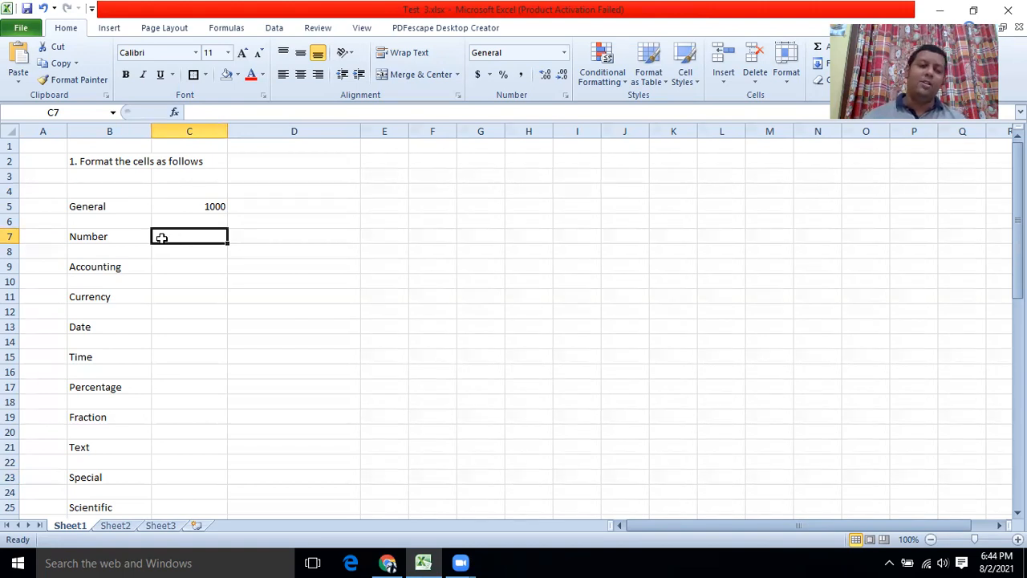
Format C7 as Number with 0 decimal places and enter 2000.
right_click(192, 238)
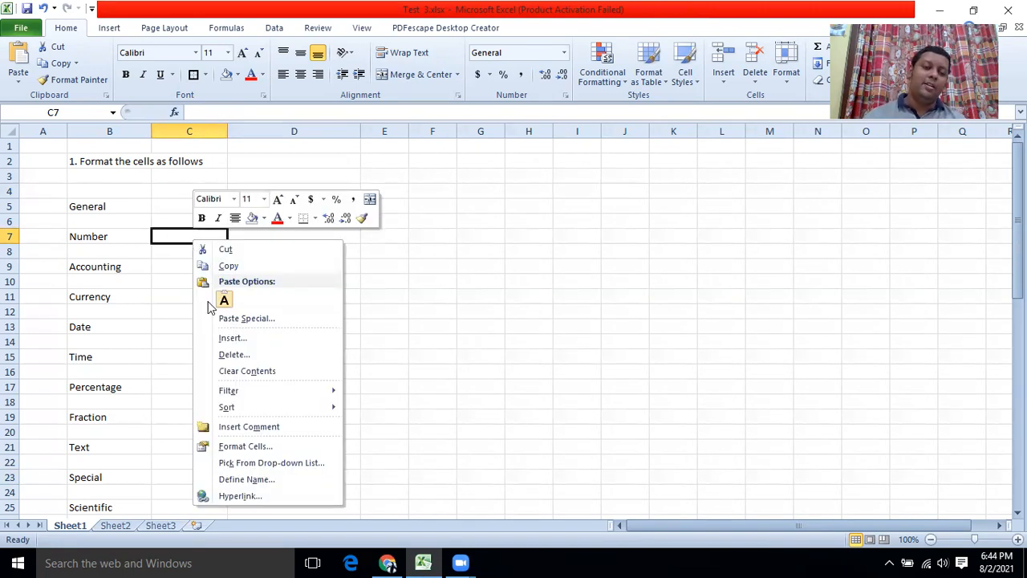
click(241, 446)
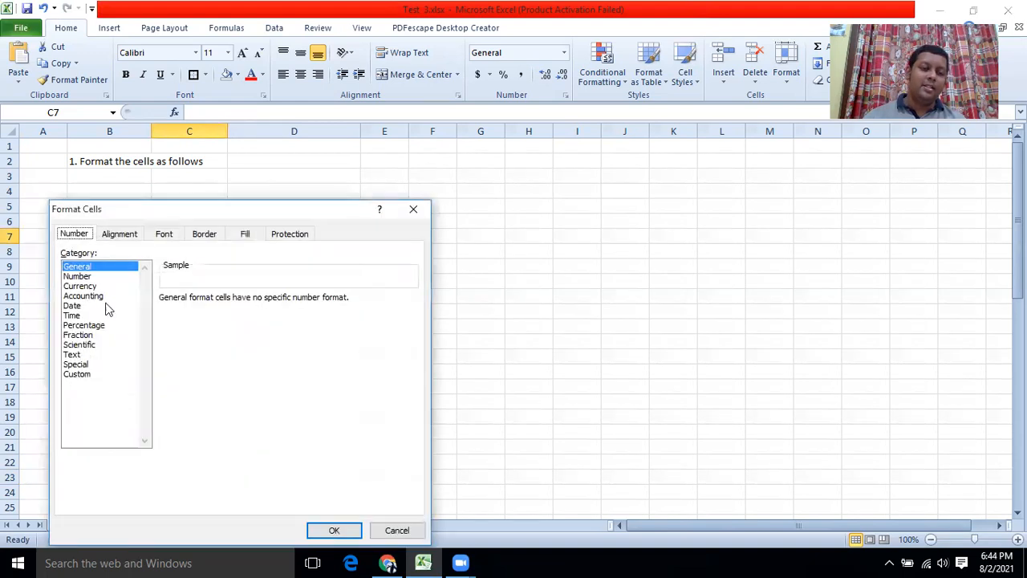
click(71, 277)
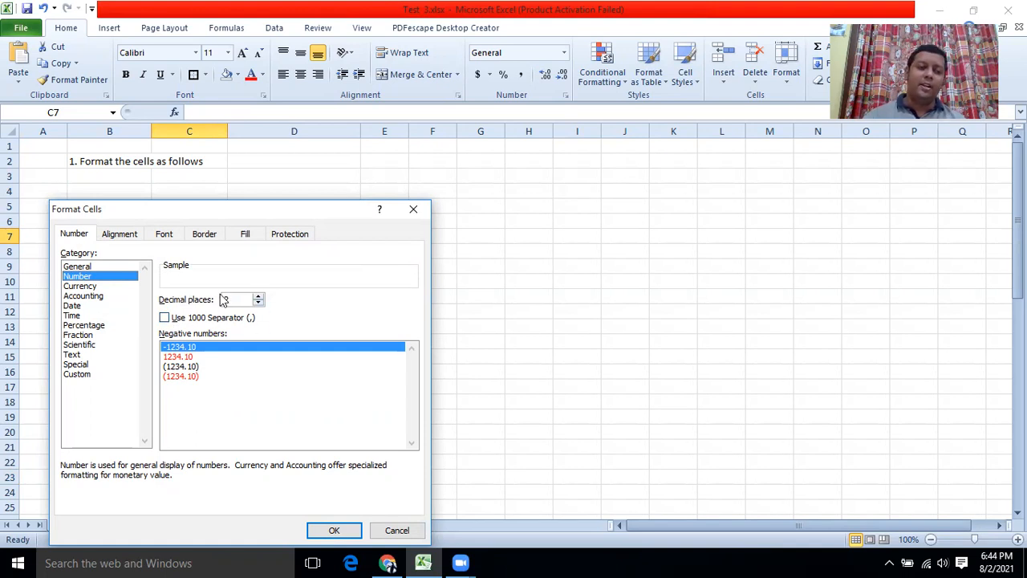
click(257, 303)
click(258, 303)
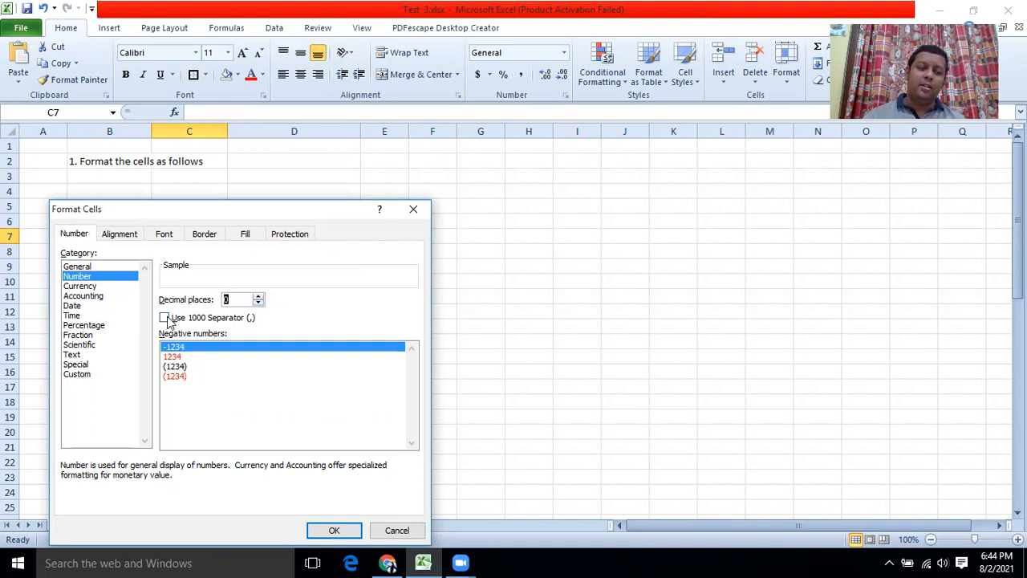
click(329, 527)
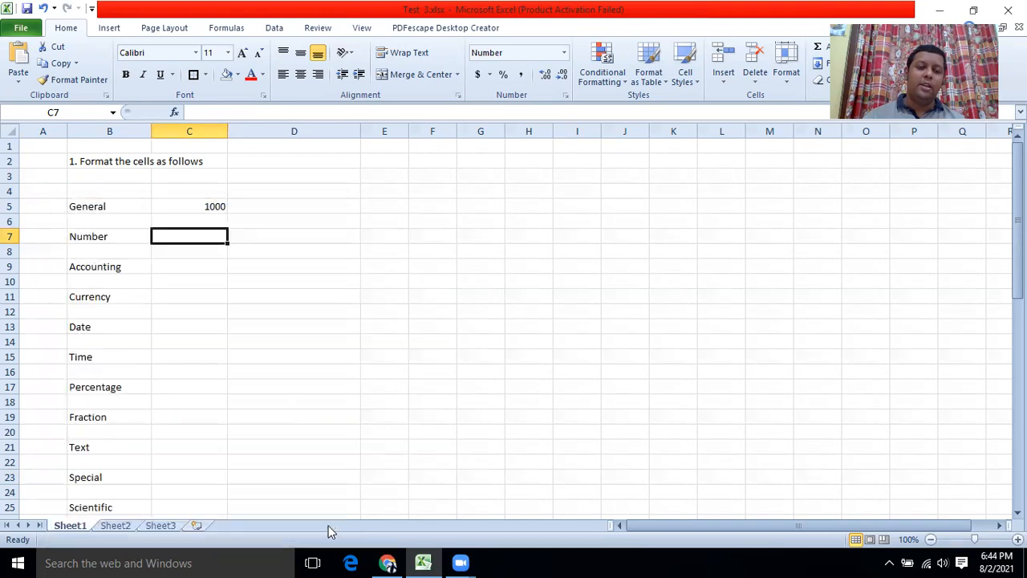
text(2000)
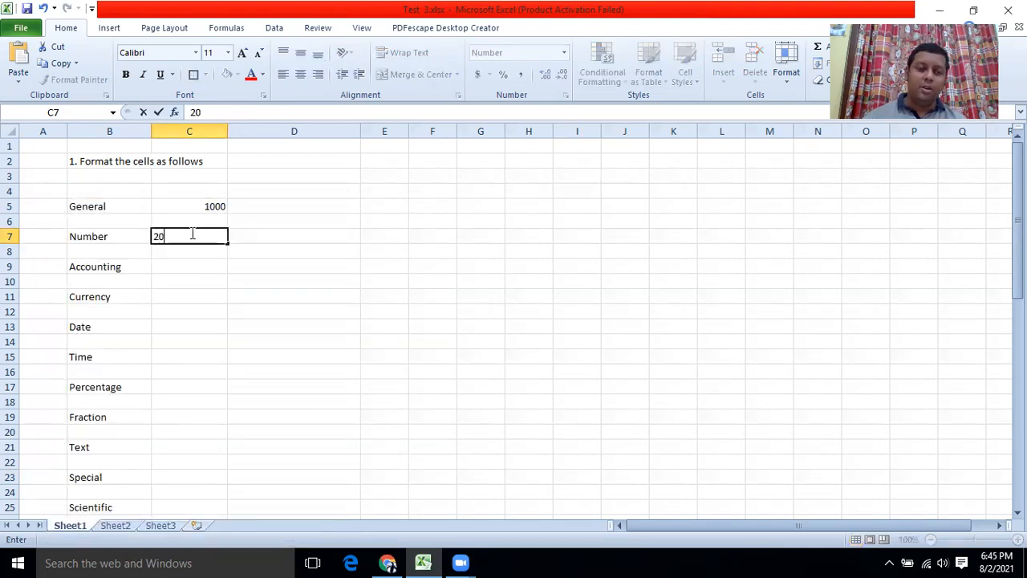
key(Return)
key(Return)
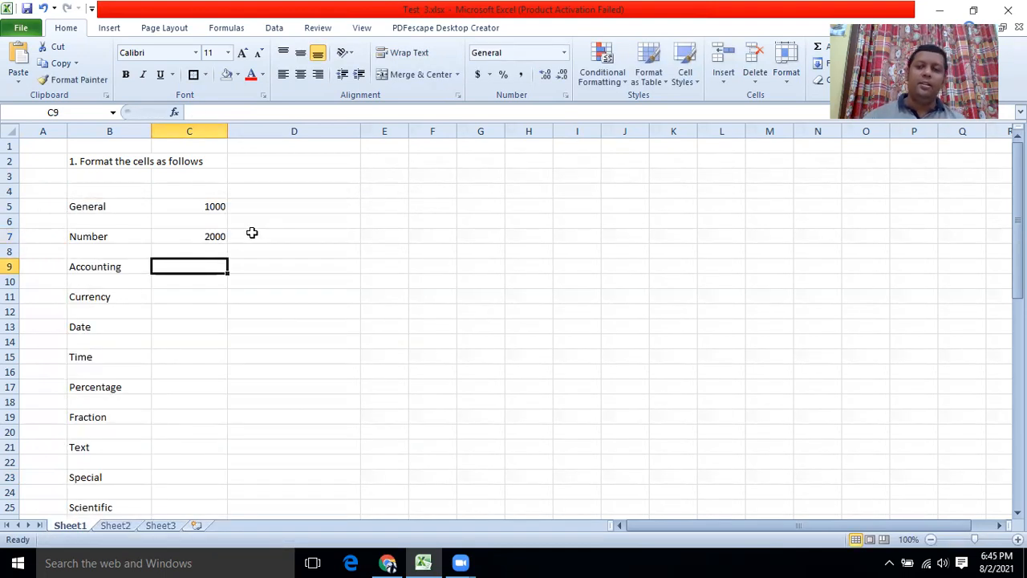
Turn on the 1000 separator for C7 so it reads 2,000.
click(202, 236)
right_click(201, 237)
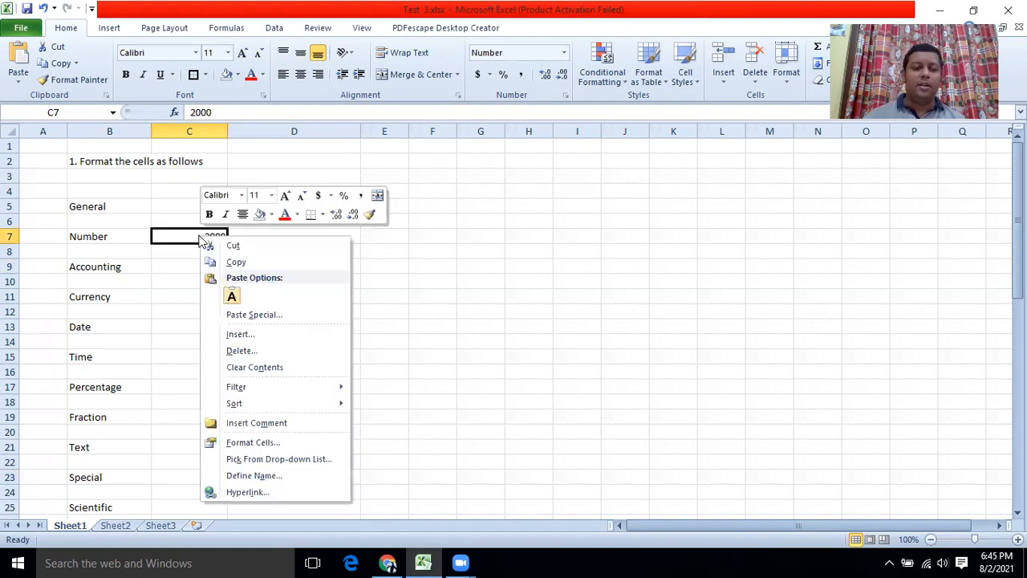
click(249, 444)
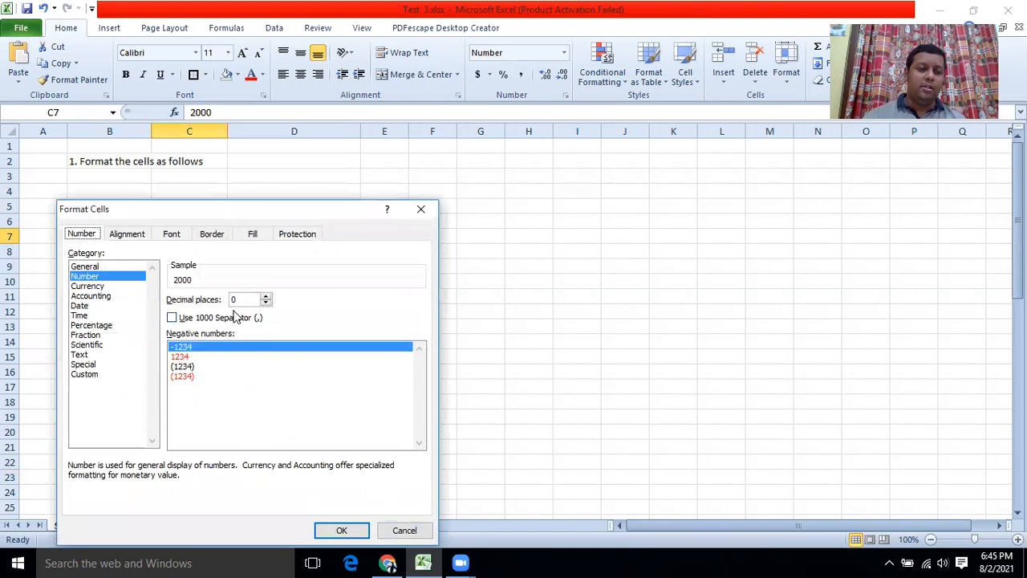
click(171, 318)
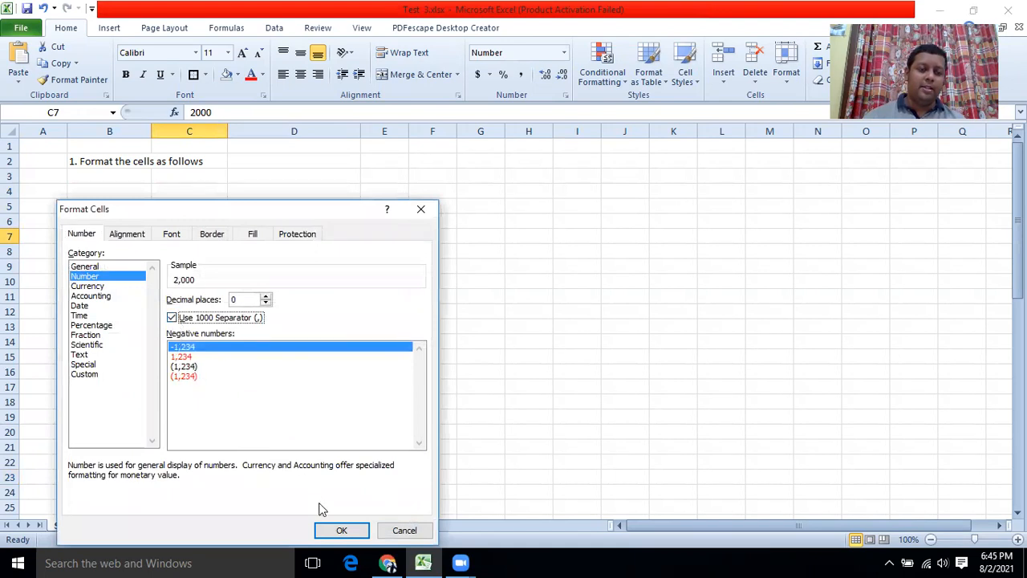
click(338, 531)
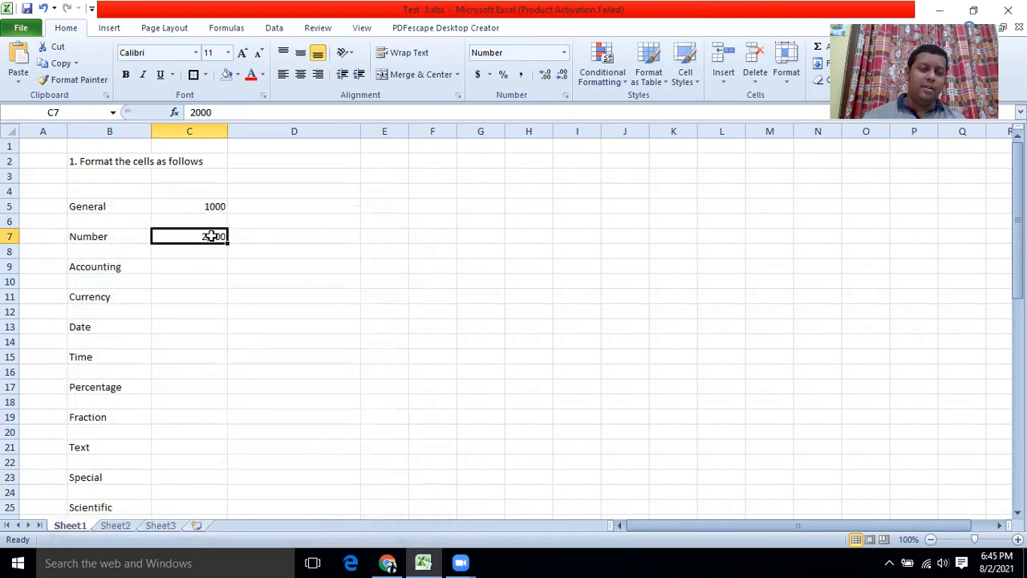
right_click(165, 236)
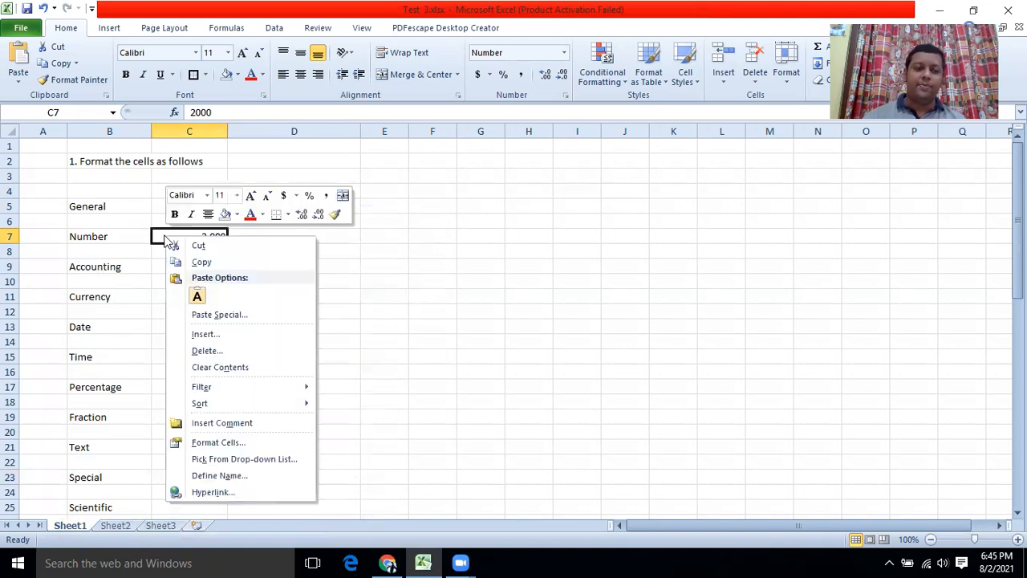
click(205, 441)
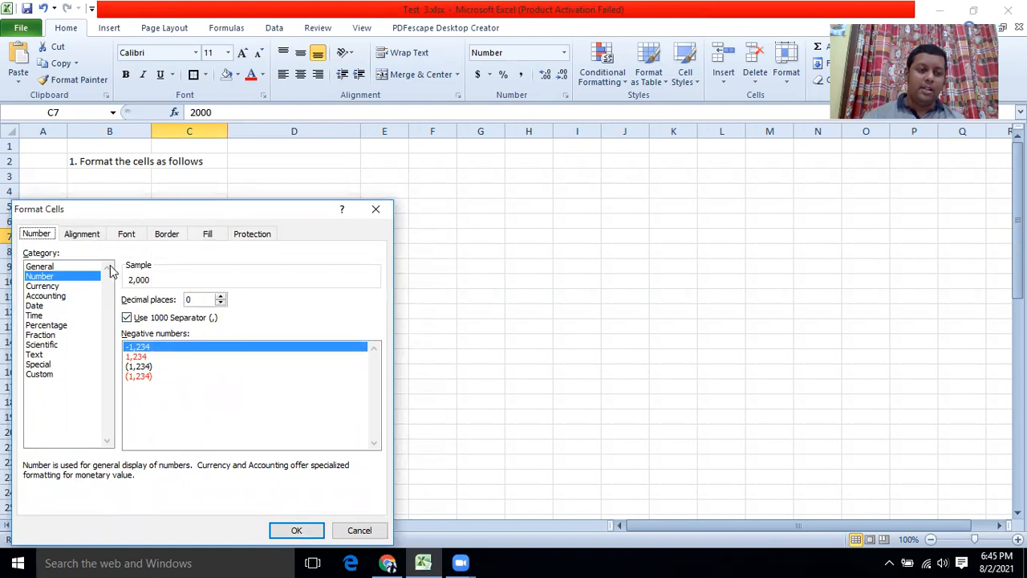
click(220, 296)
click(220, 296)
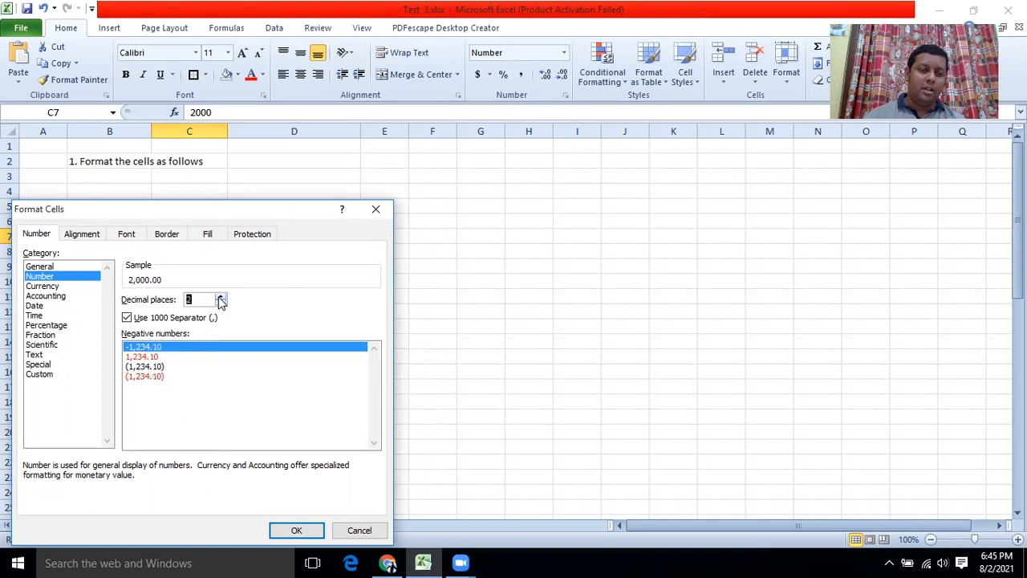
click(295, 529)
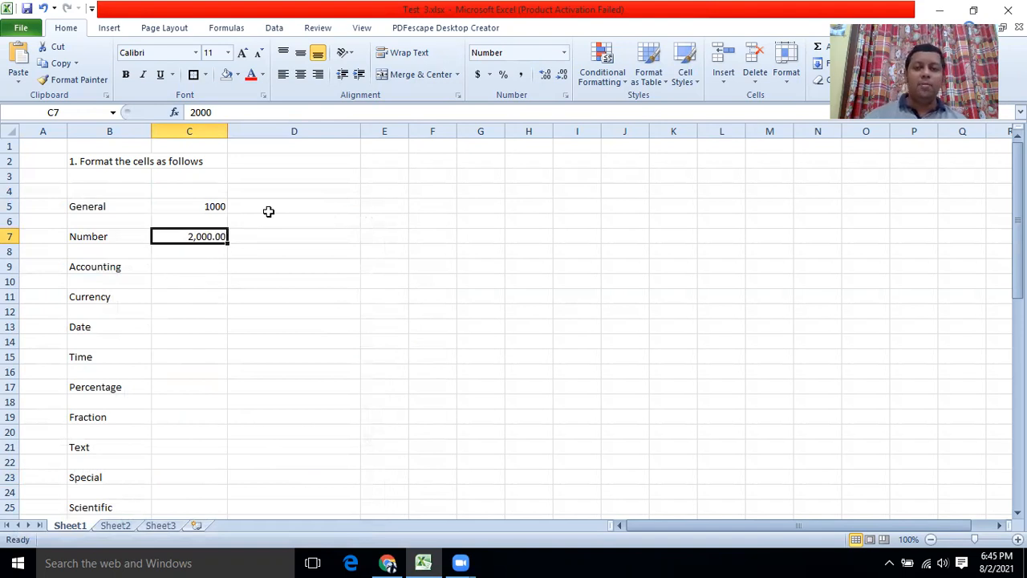
click(544, 76)
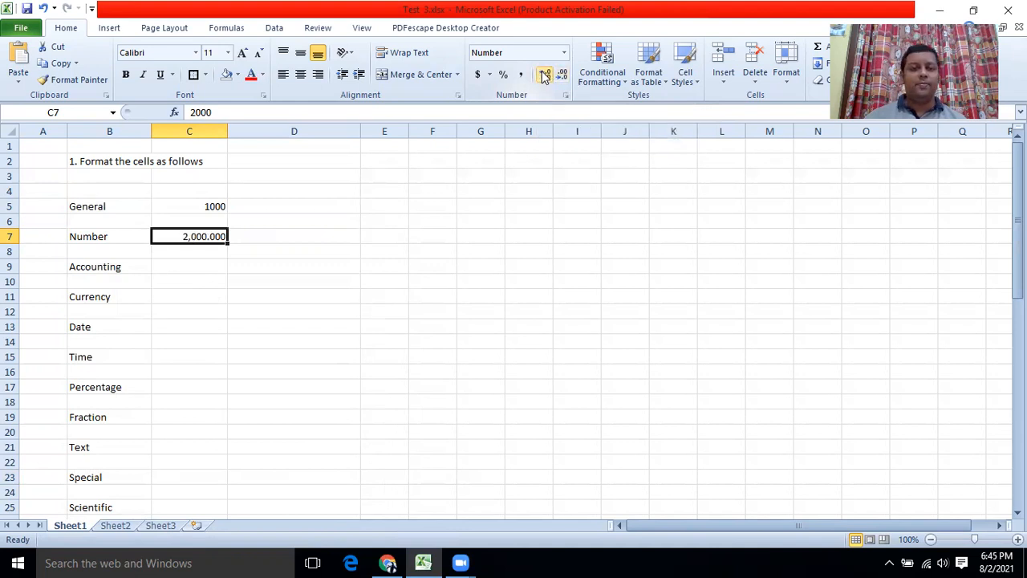
click(544, 74)
click(544, 76)
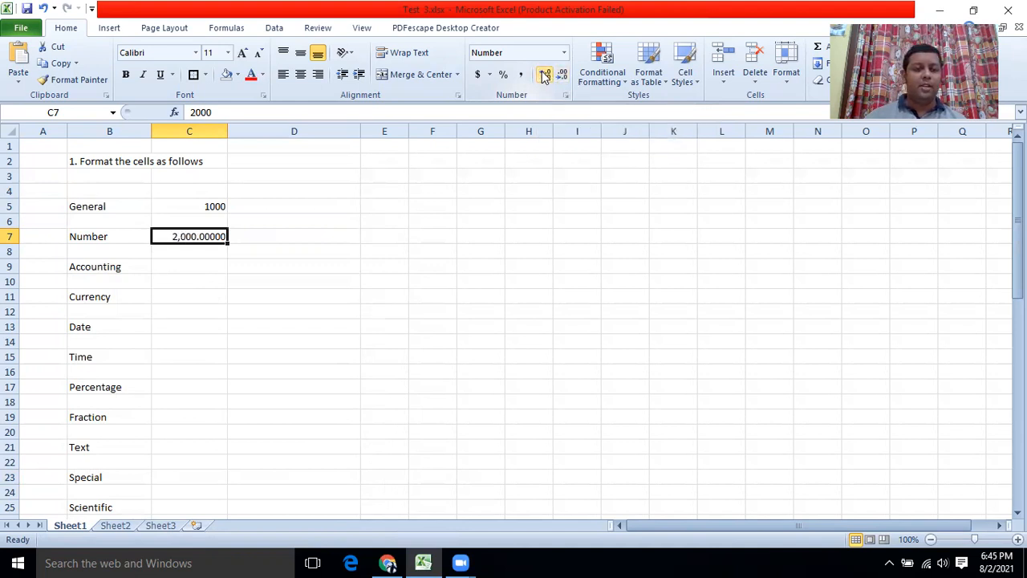
click(564, 76)
click(564, 75)
click(563, 75)
click(564, 75)
click(564, 76)
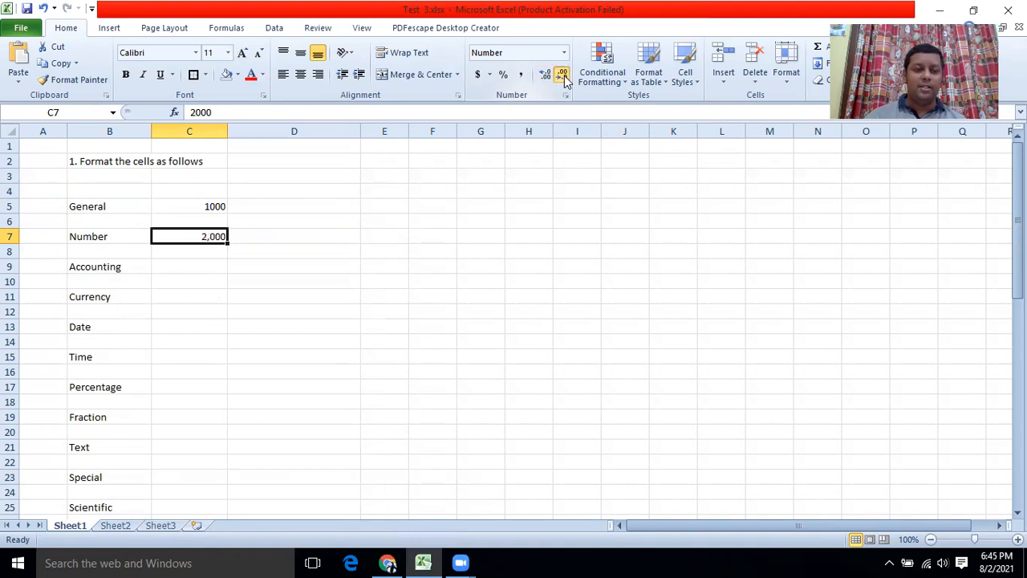
click(192, 261)
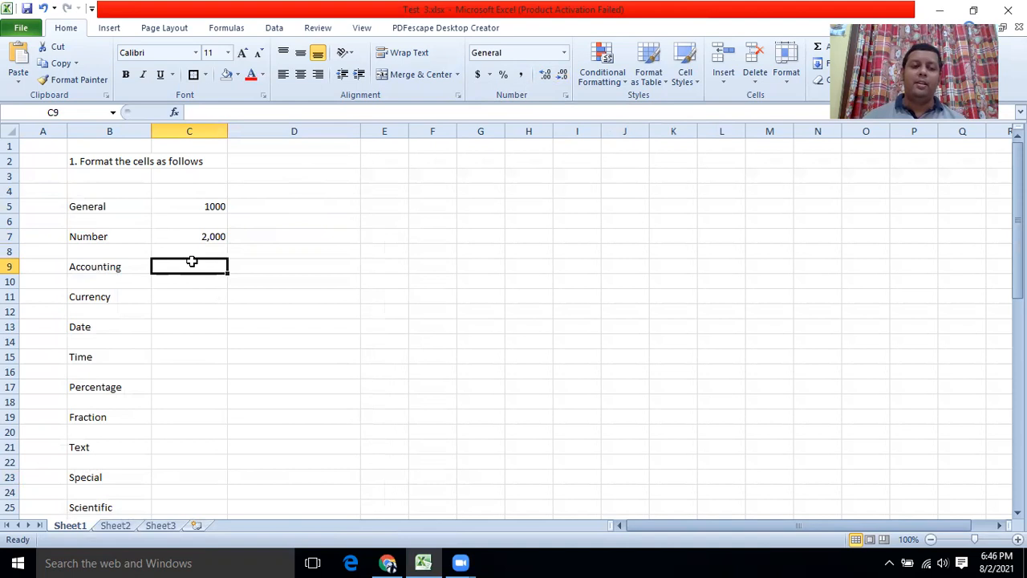
Retype C7's value as -2000 so the Number example goes negative.
click(184, 237)
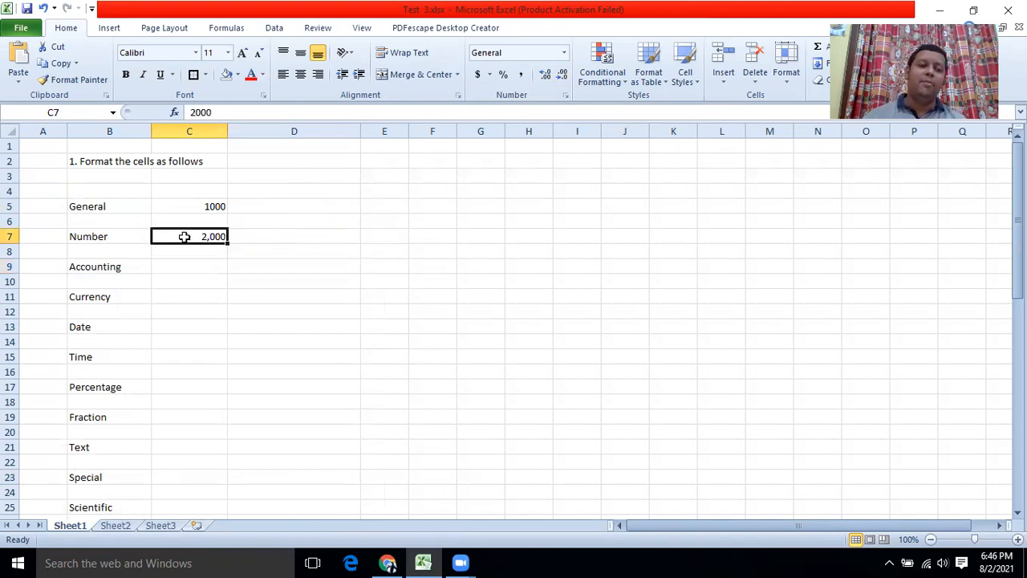
text(*)
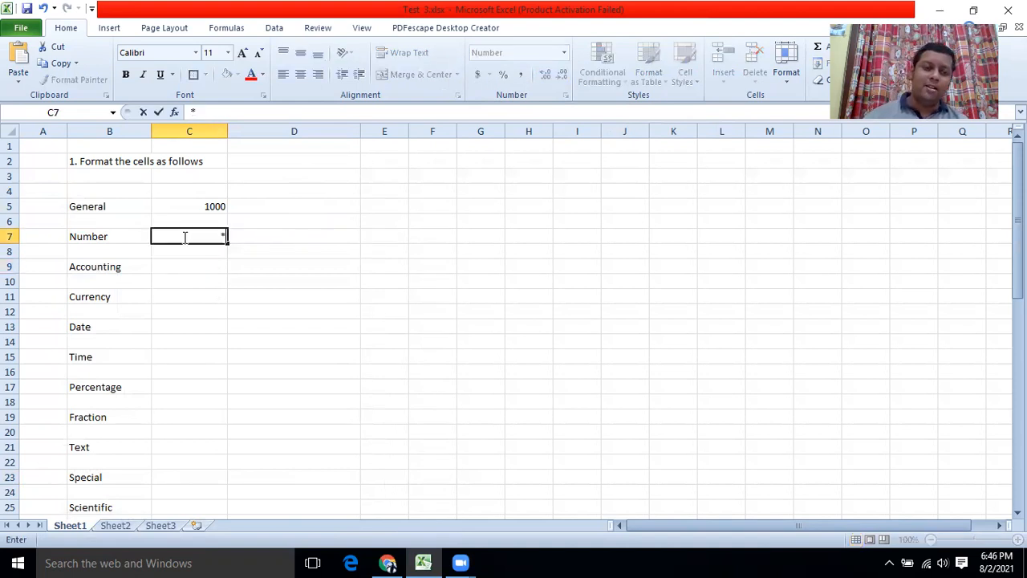
text(-2000)
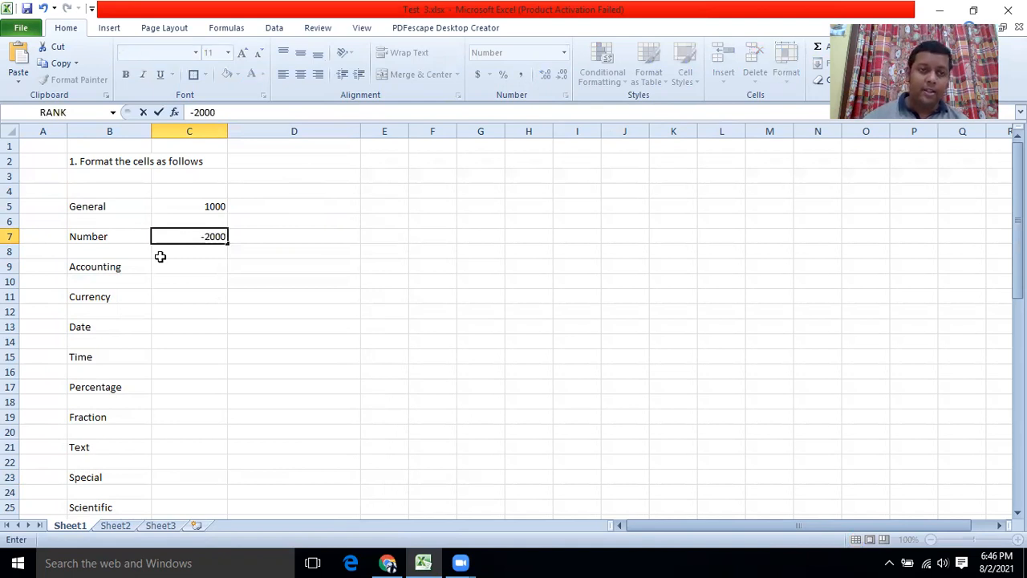
click(180, 267)
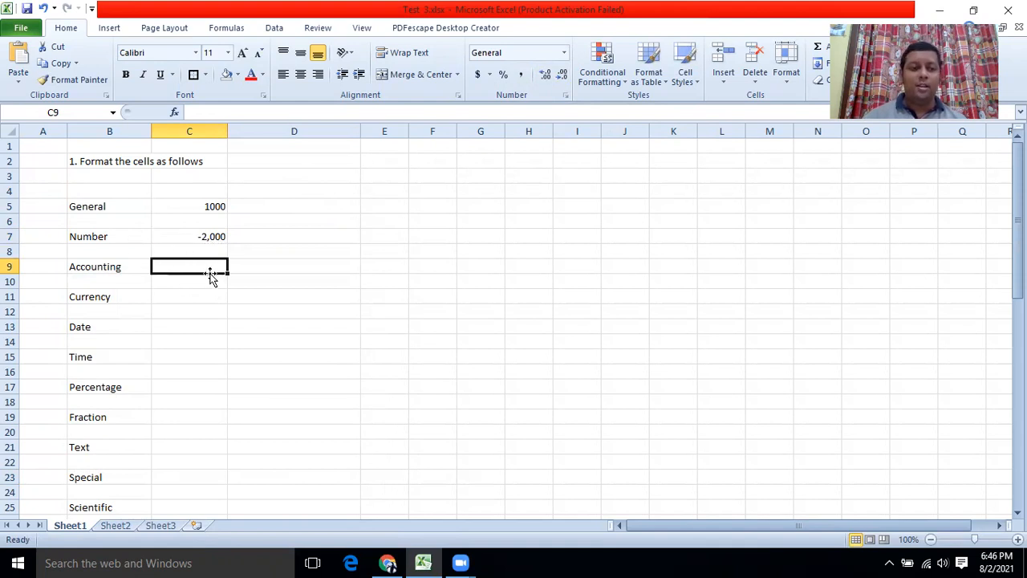
Enter -2000 in C9, correcting an earlier 2000 entry.
click(201, 329)
click(189, 264)
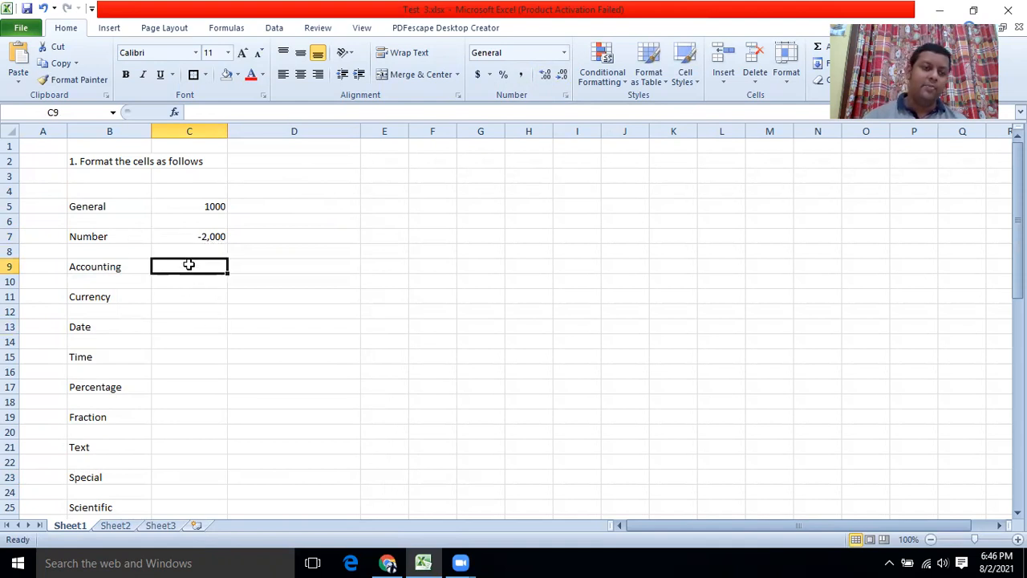
right_click(190, 267)
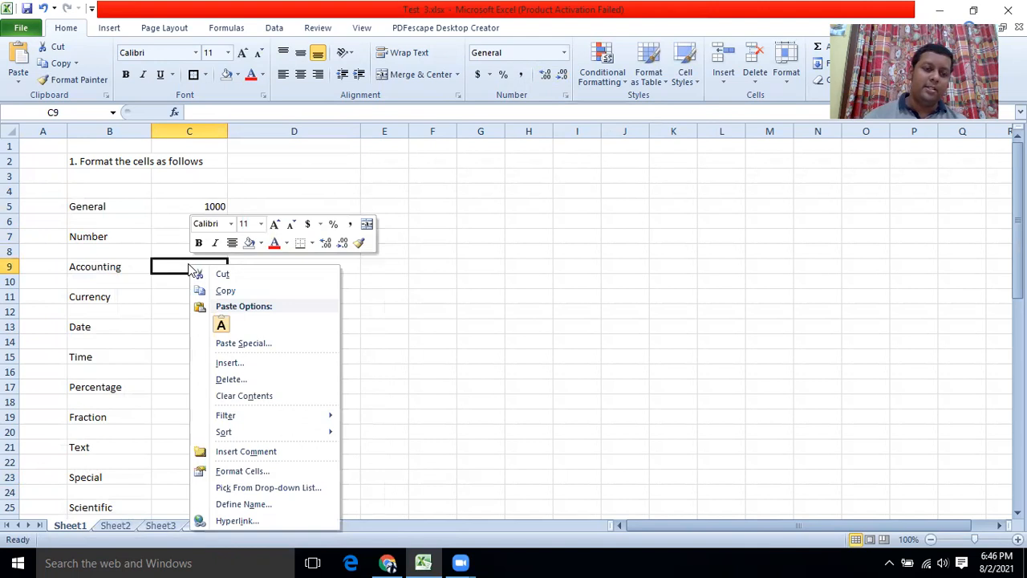
click(183, 267)
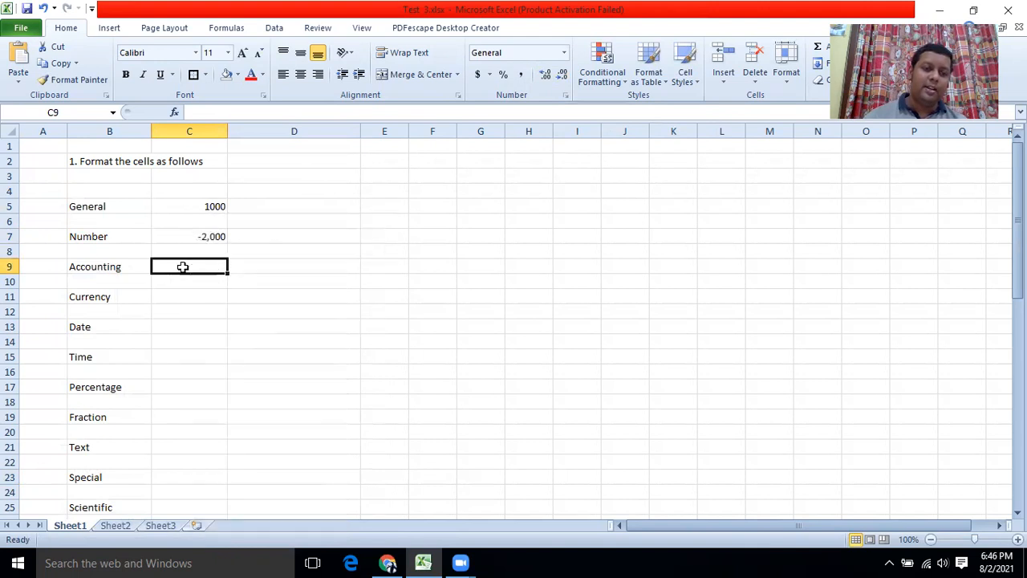
text(2000)
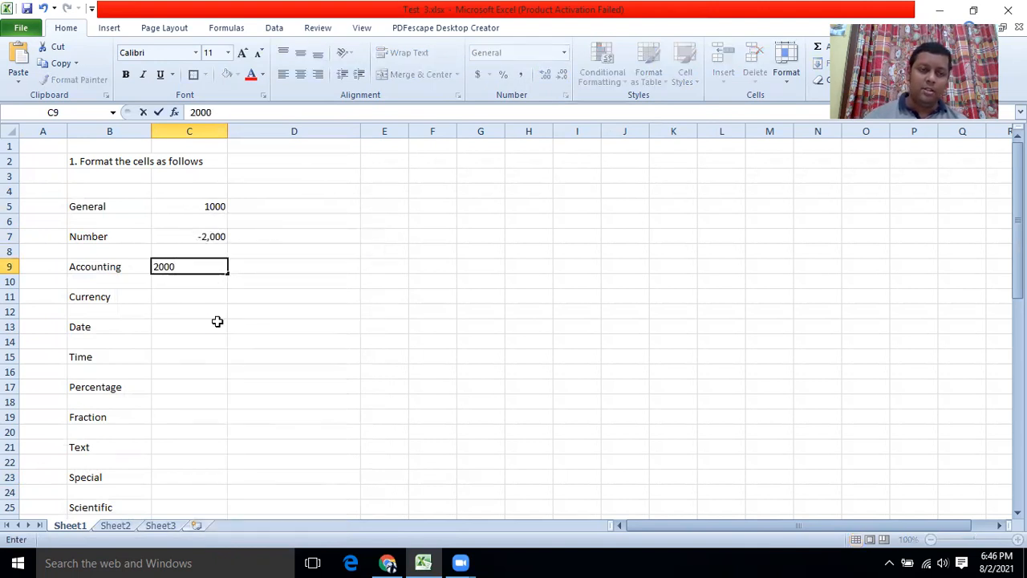
click(217, 324)
click(198, 267)
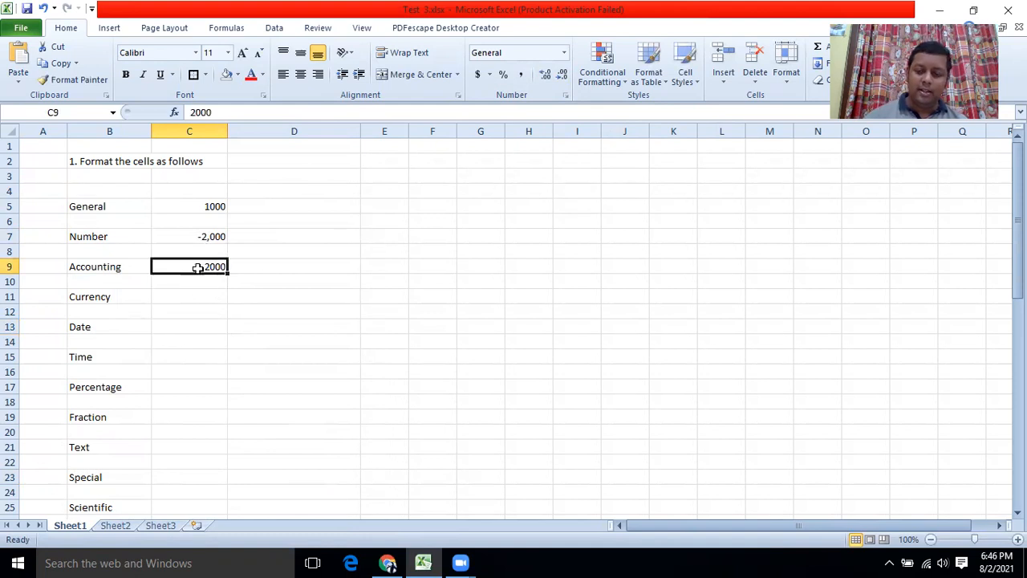
key(Delete)
text(-)
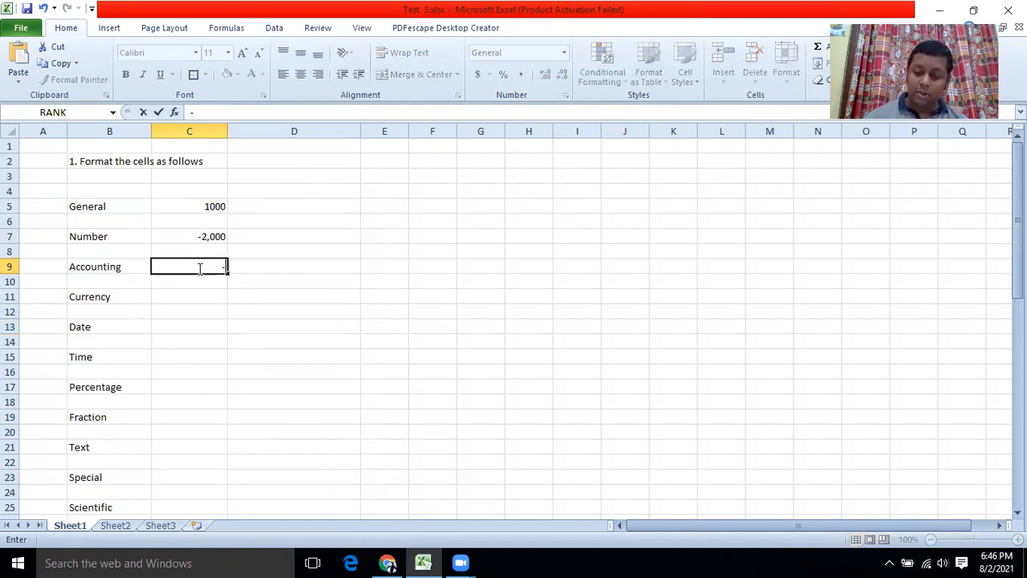
text(2000)
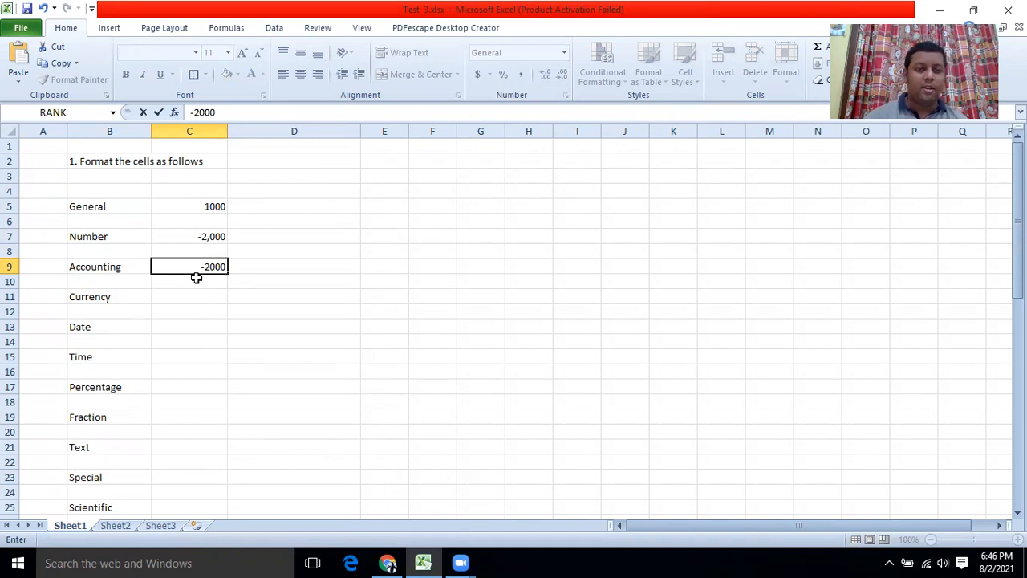
key(Return)
Open Format Cells for C9 and choose the Accounting category.
click(191, 263)
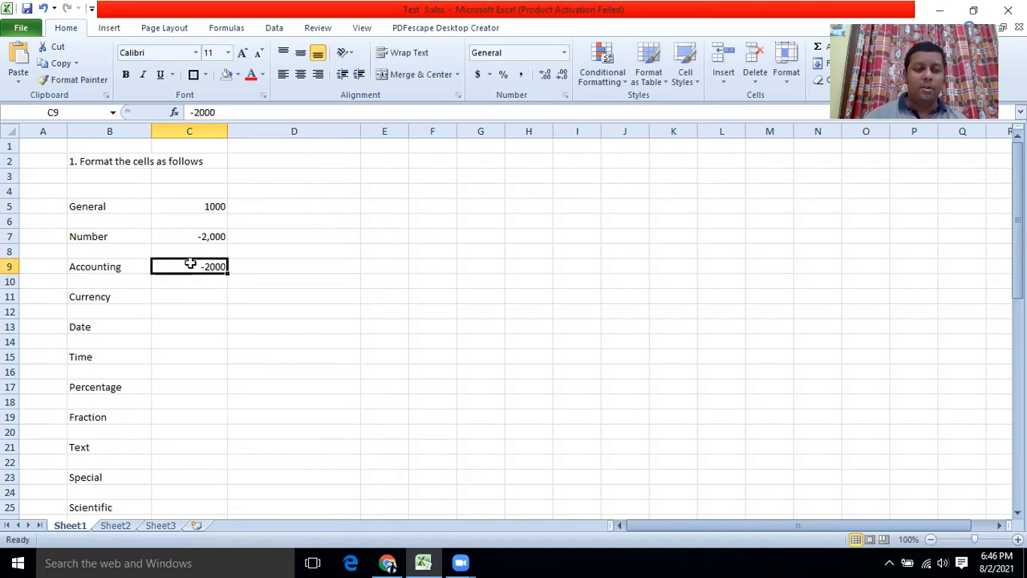
right_click(190, 263)
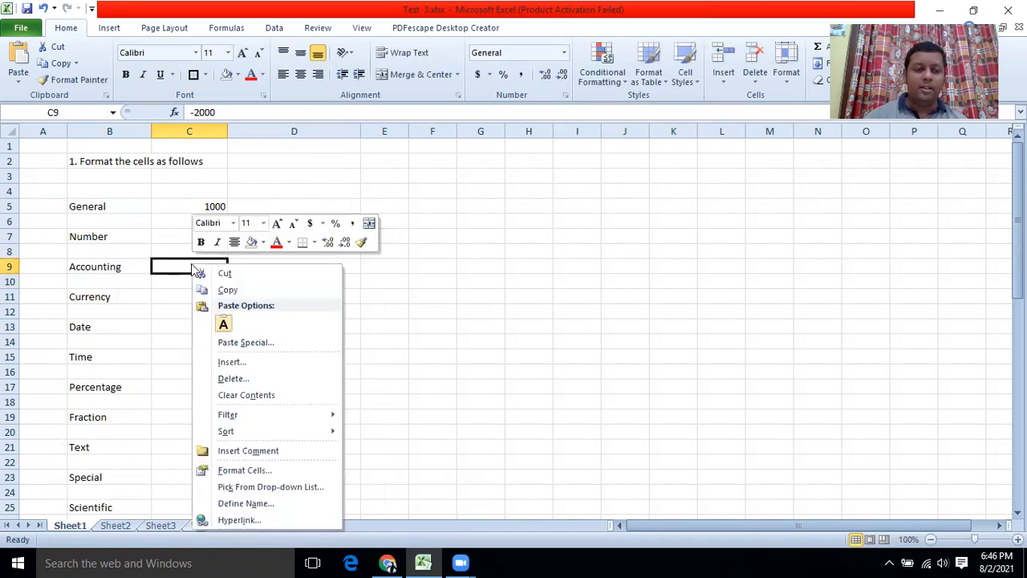
click(234, 472)
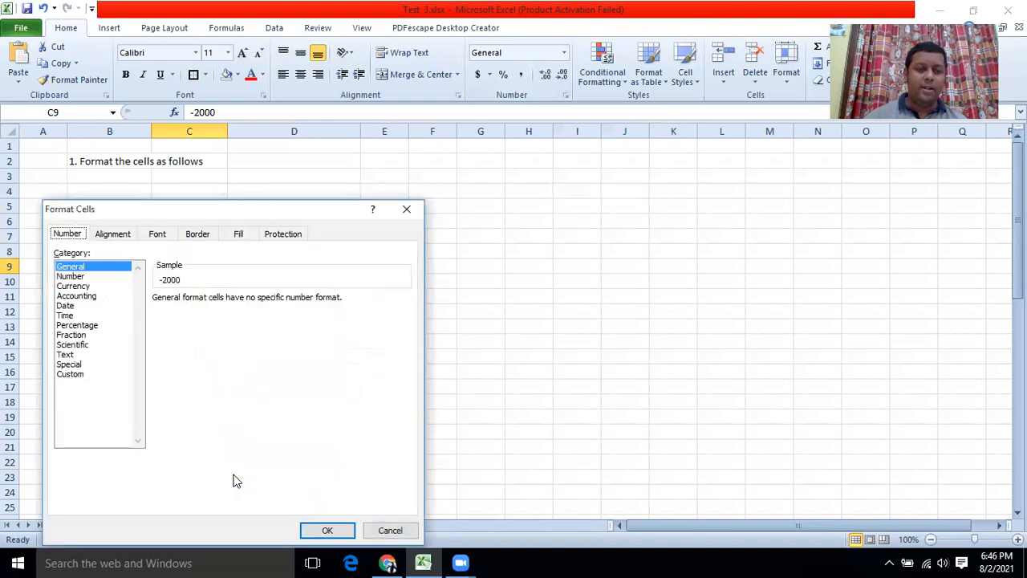
click(70, 296)
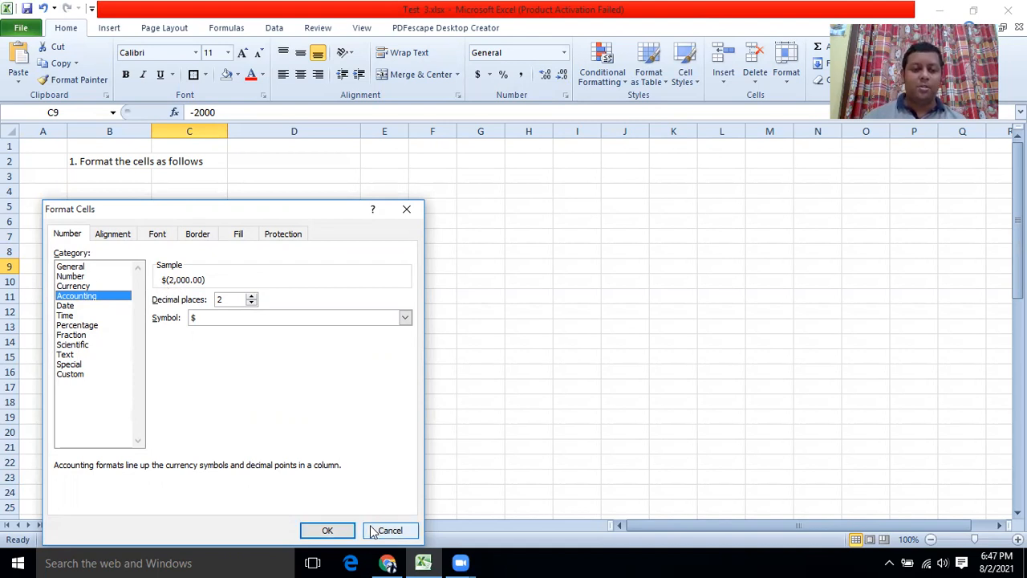
Apply the Accounting format to C9, then search Windows for 'curr'.
click(329, 531)
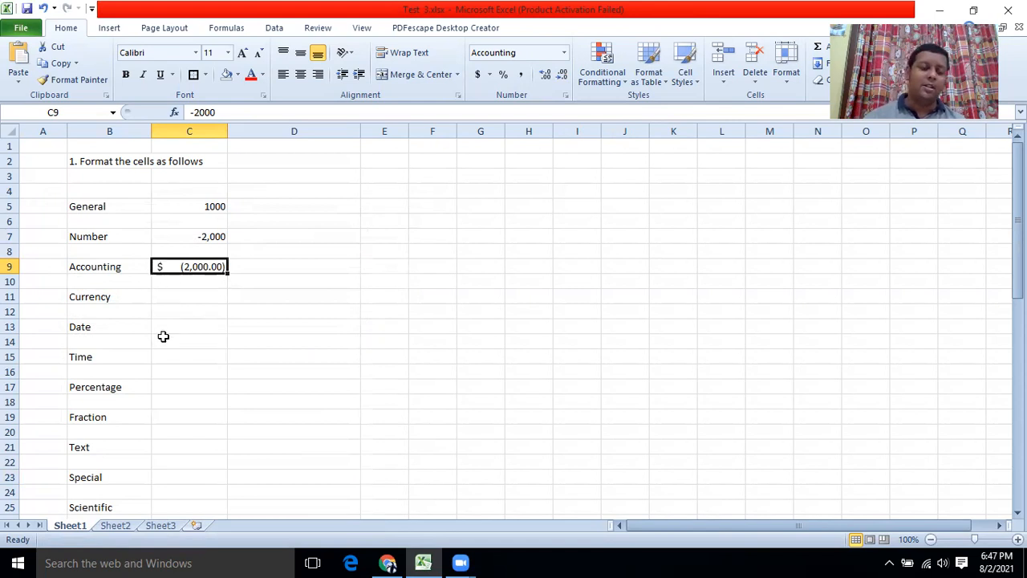
click(62, 562)
text(curr)
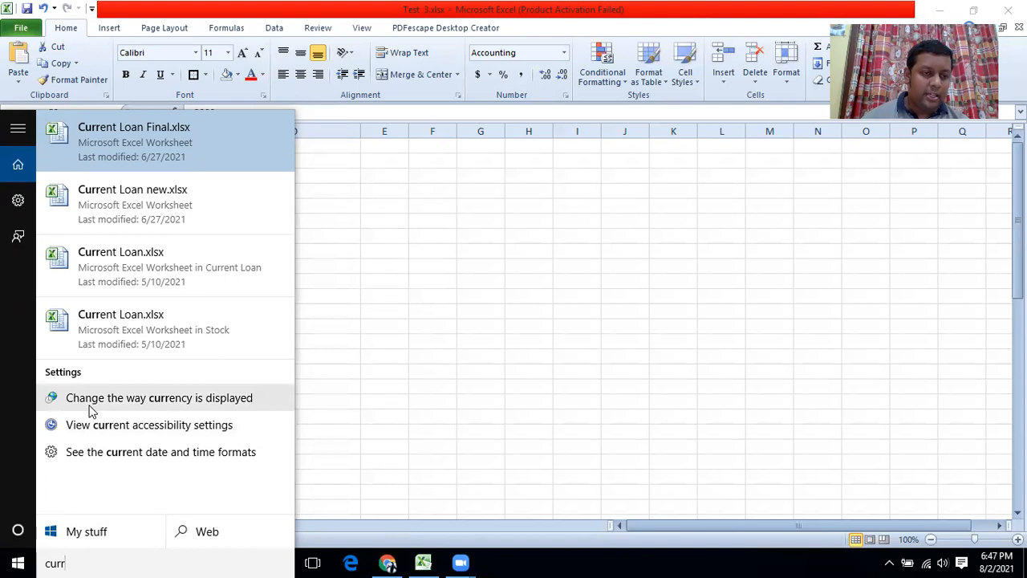
Open the 'Change the way currency is displayed' search result.
click(165, 398)
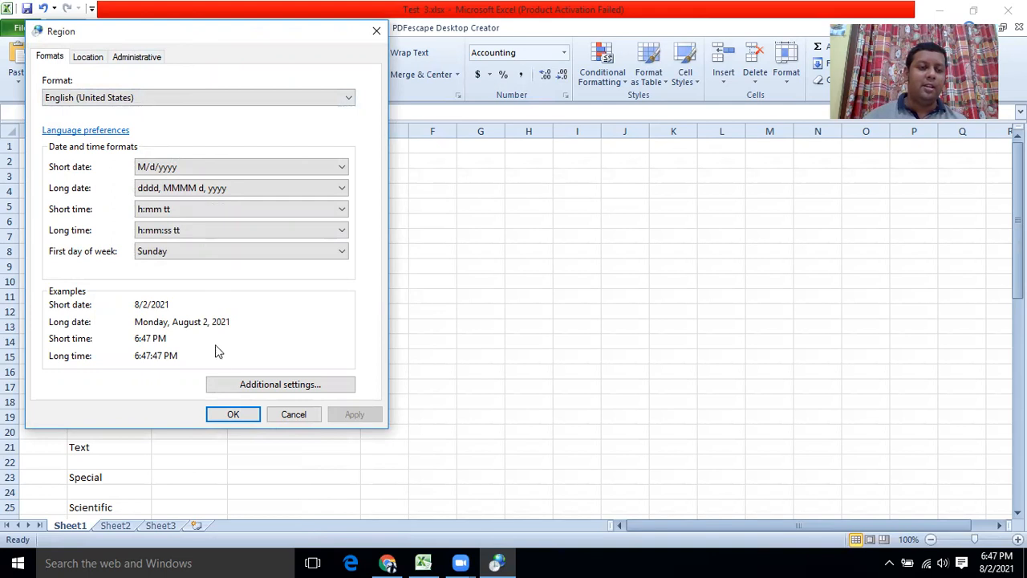
Change the Windows currency symbol from $ to Rs. and apply it.
click(232, 386)
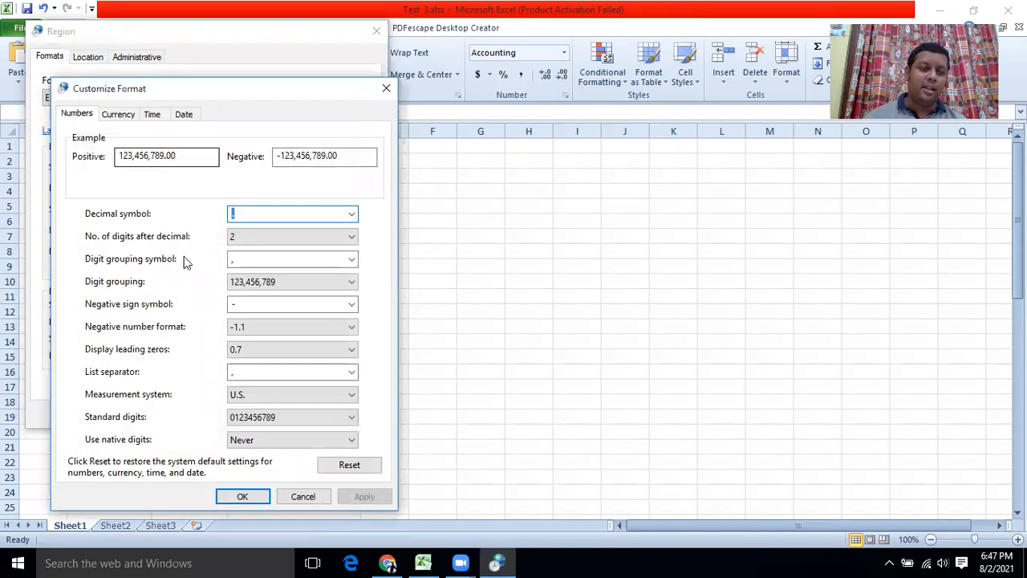
click(119, 114)
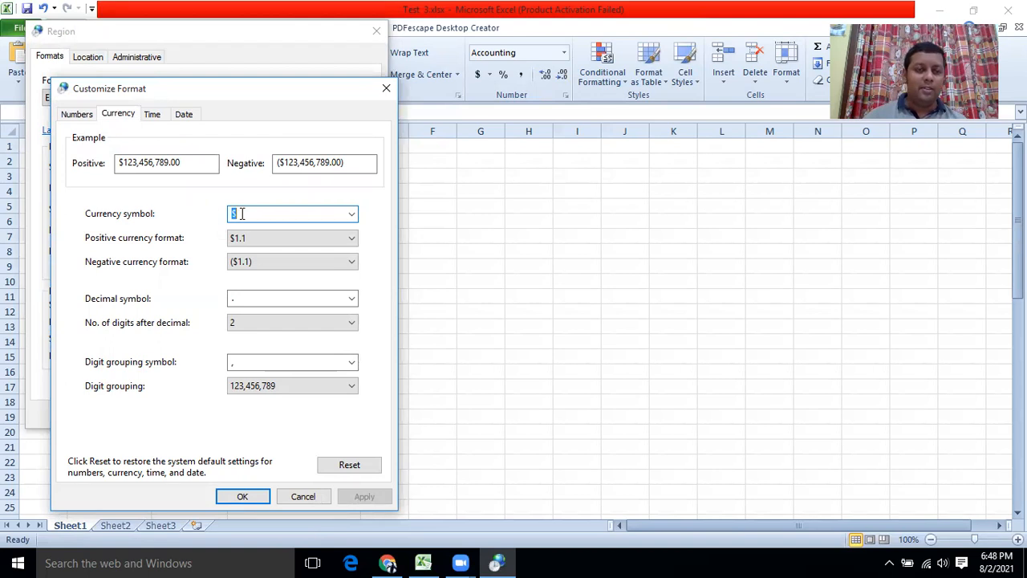
click(350, 216)
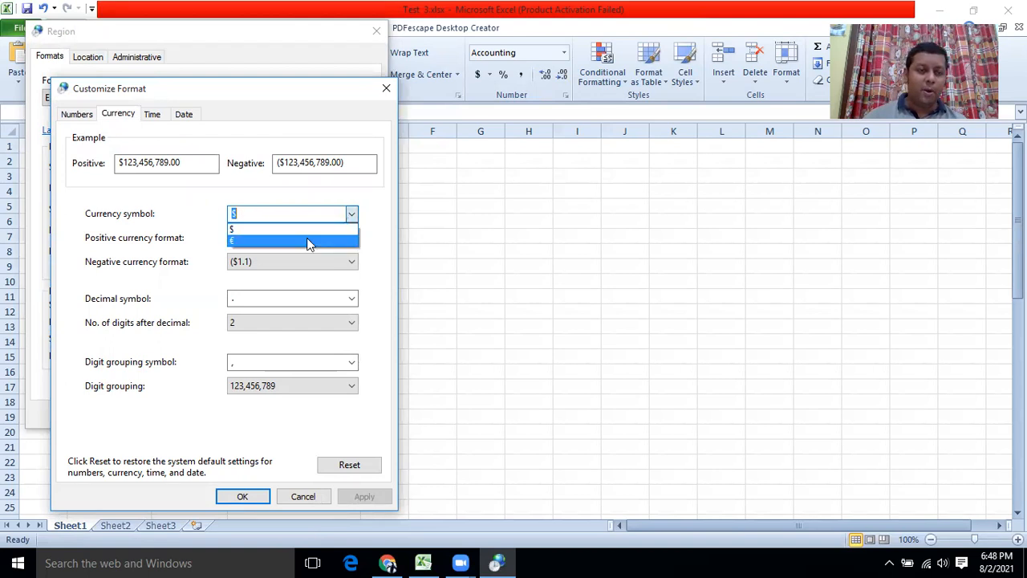
click(260, 213)
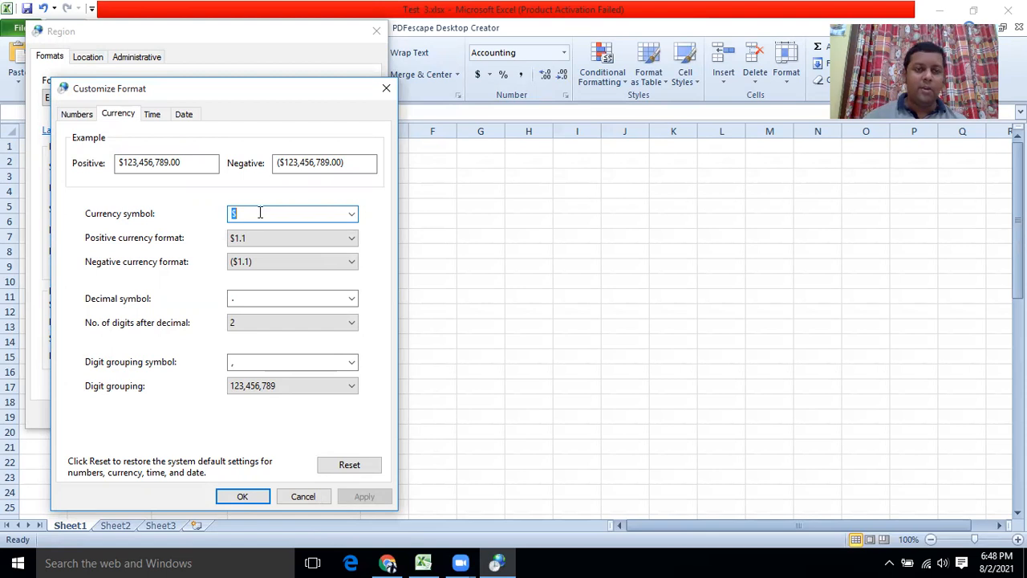
text(Rs.)
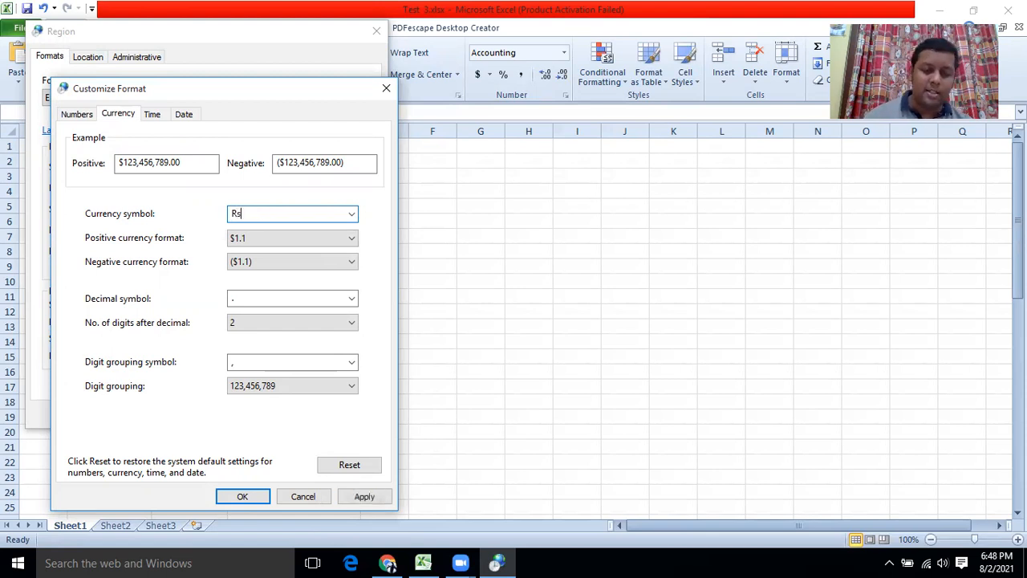
click(365, 498)
click(244, 496)
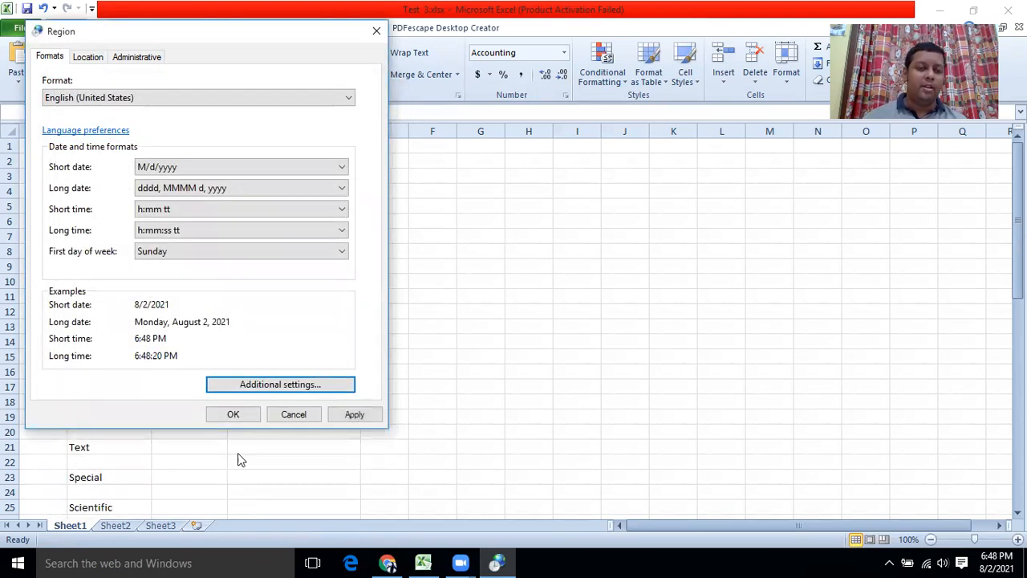
click(345, 415)
Close the Region dialog with OK and select cell C11.
click(233, 414)
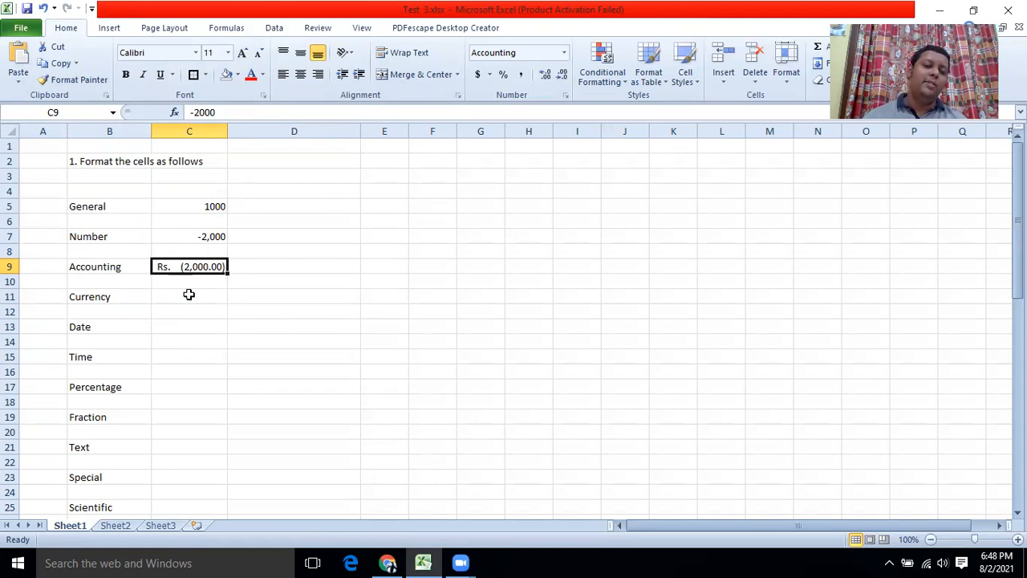
click(189, 295)
Format C11 as Currency with negative amounts shown red in parentheses.
right_click(189, 293)
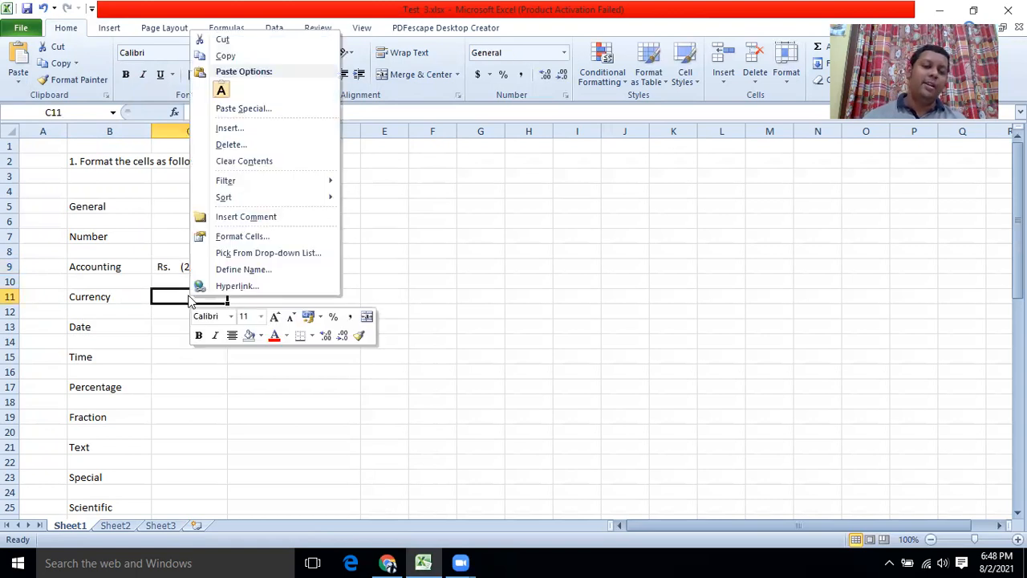
click(235, 236)
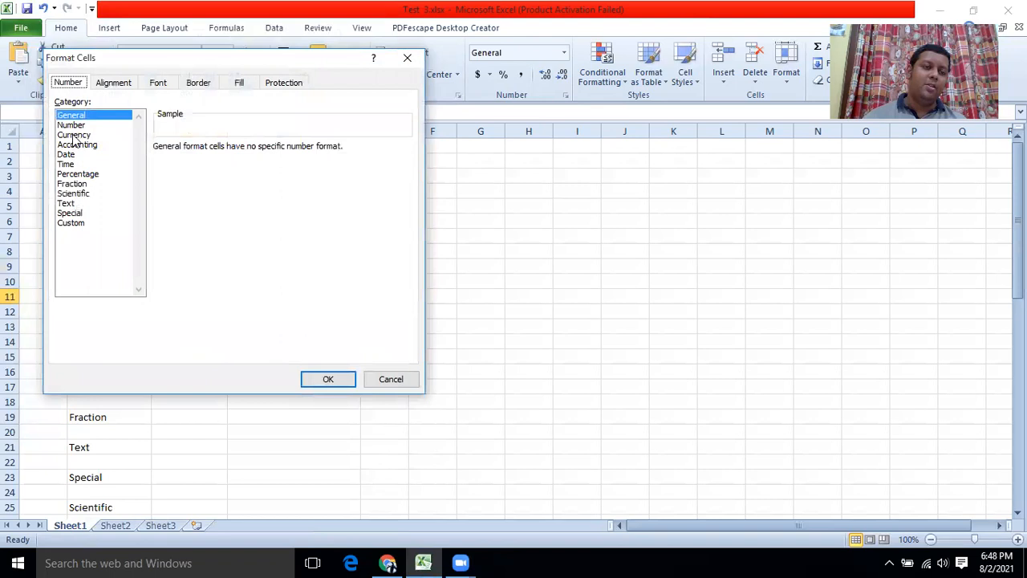
click(73, 135)
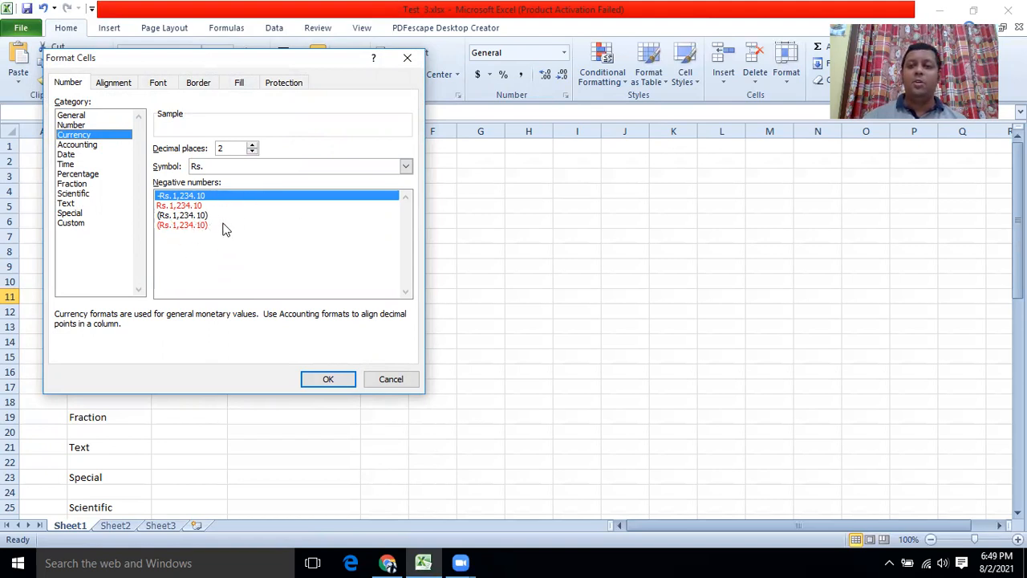
click(181, 227)
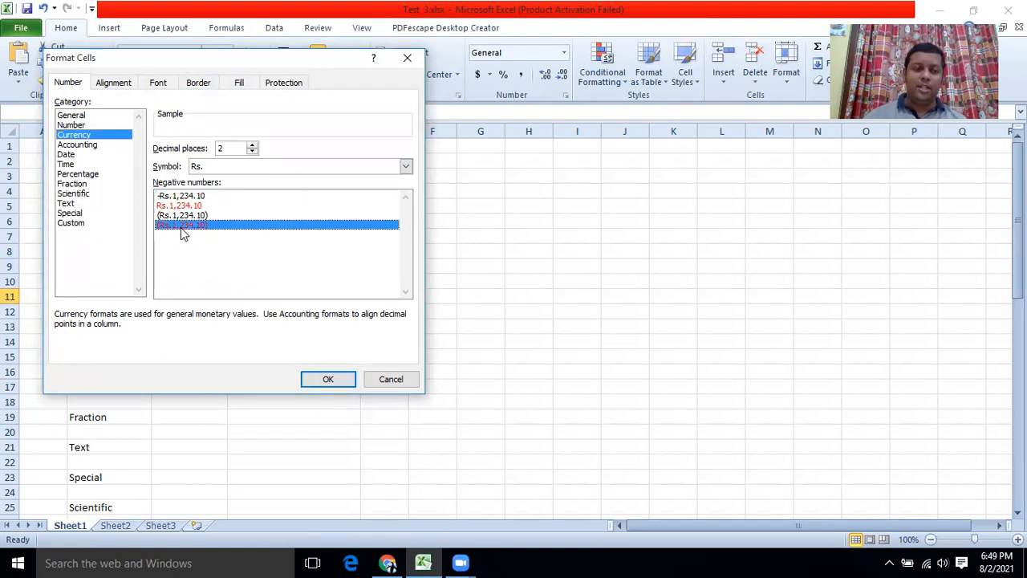
click(328, 379)
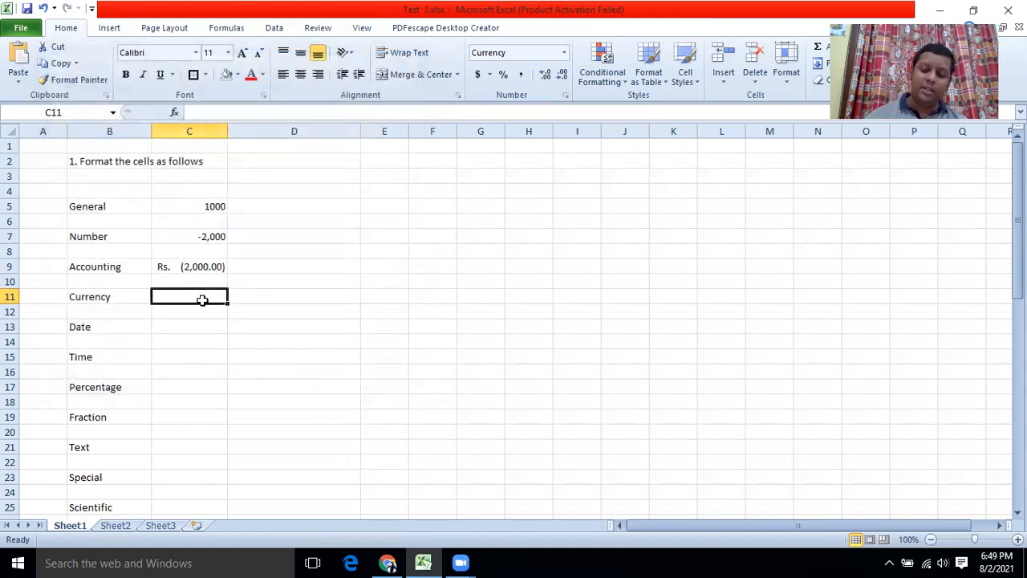
Enter 2000 in C11, then clear out the mistaken =D112000 entry.
text(2000)
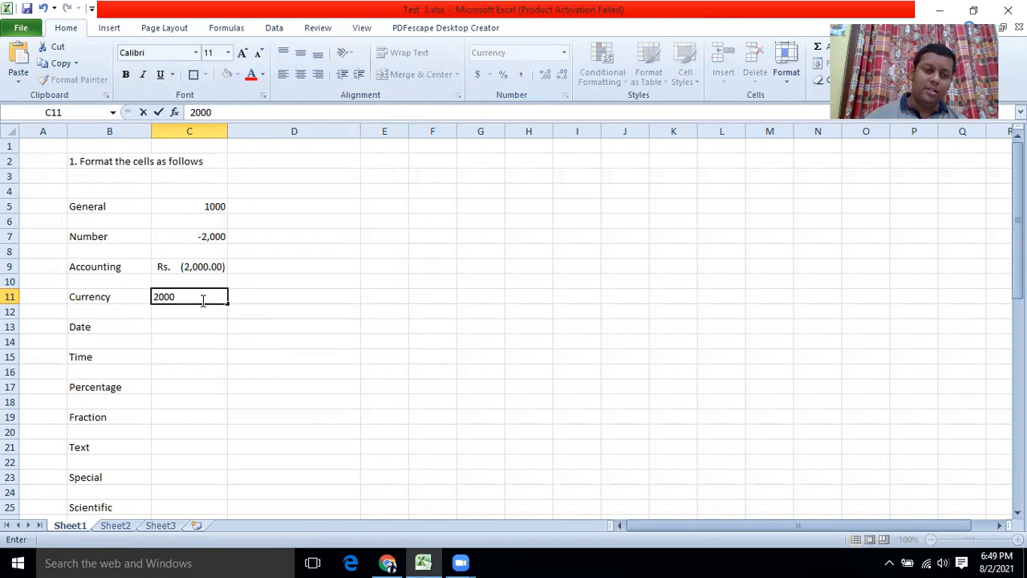
click(188, 323)
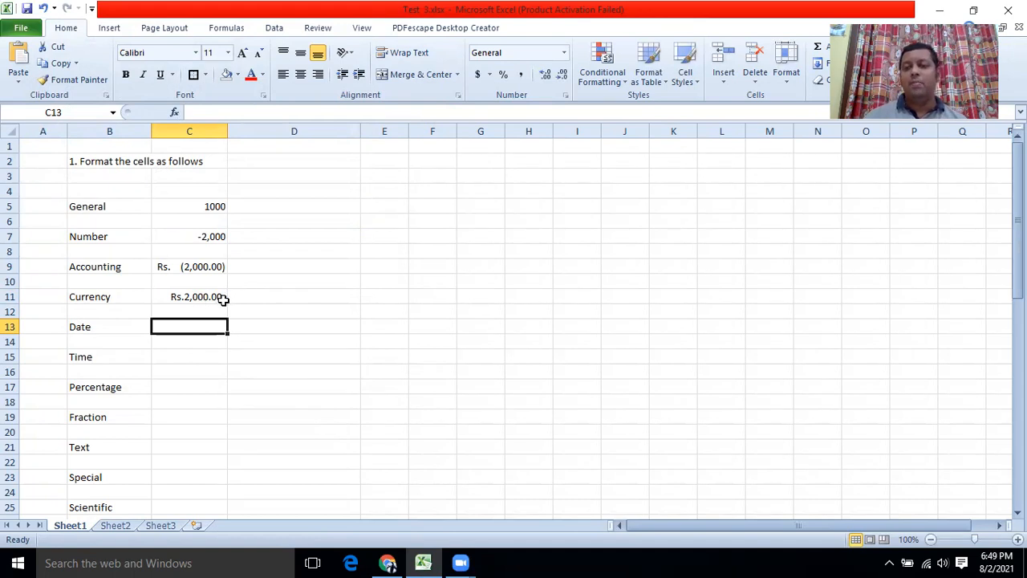
click(181, 298)
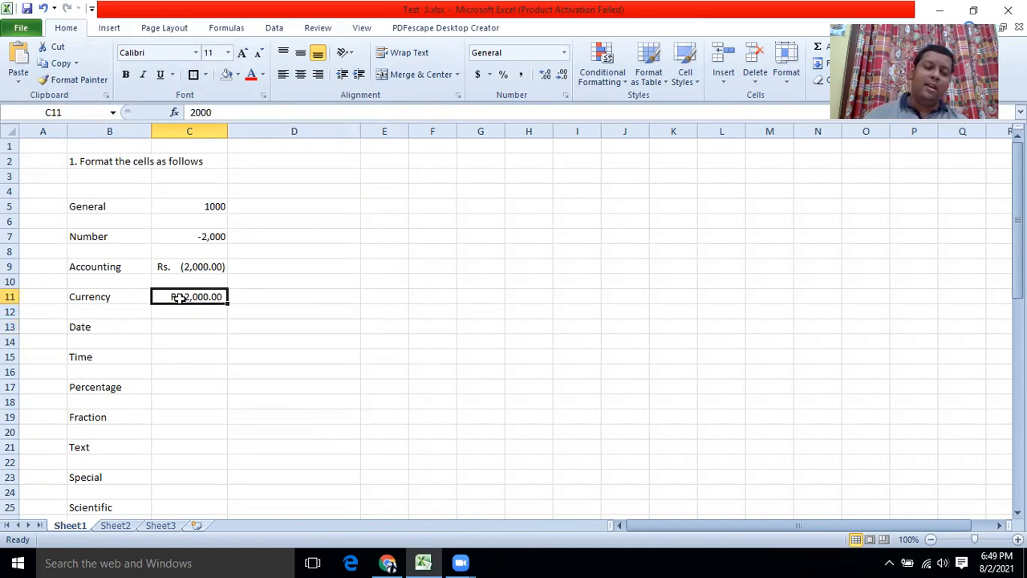
click(198, 113)
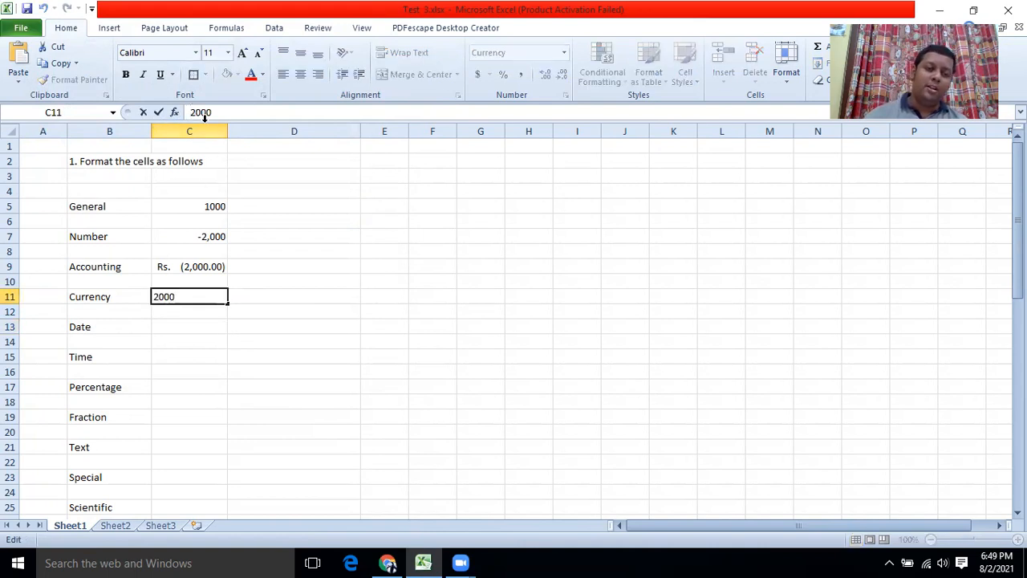
text(=)
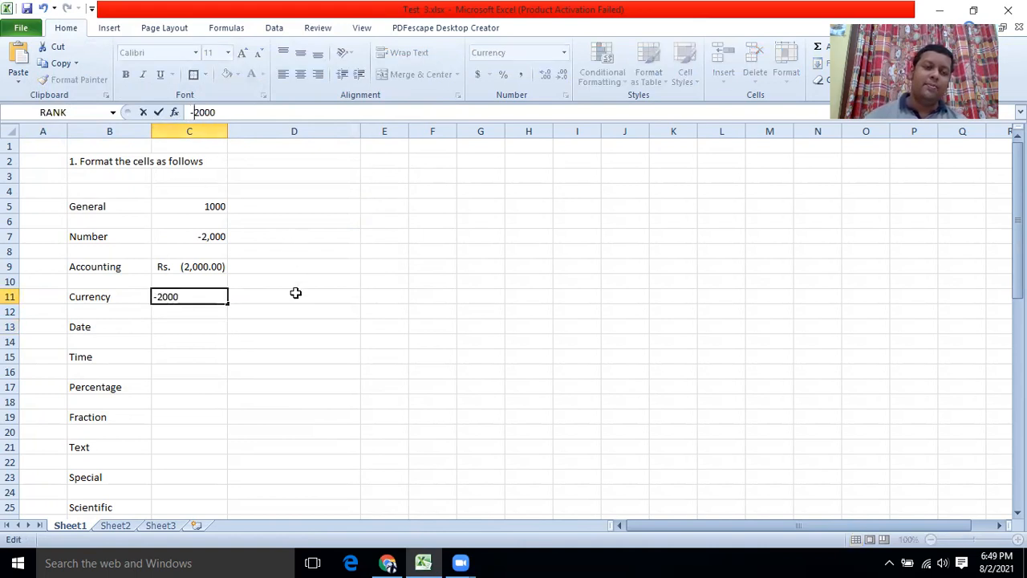
click(294, 293)
click(194, 300)
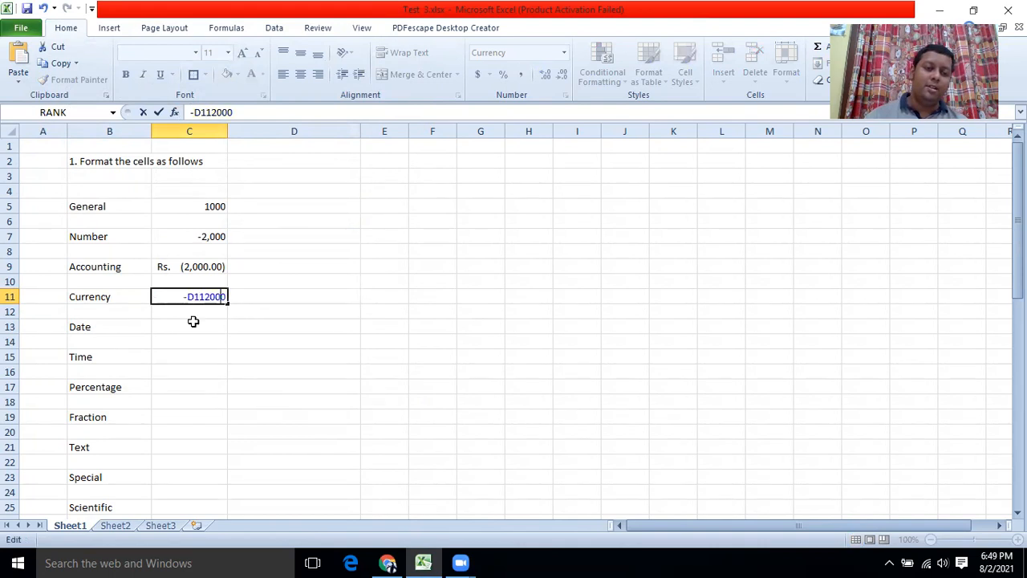
drag(156, 297, 234, 296)
key(BackSpace)
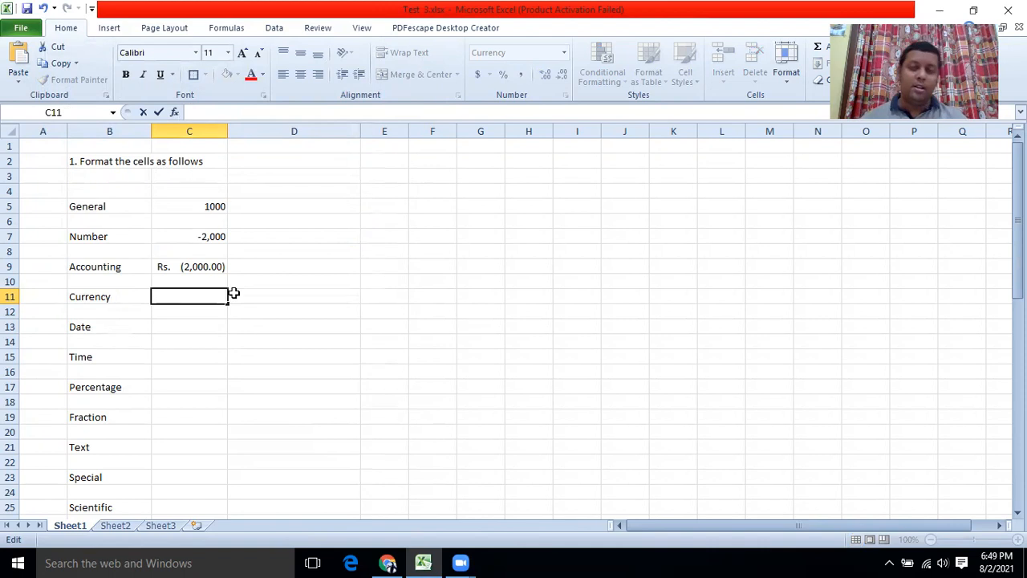
click(211, 323)
Enter -2000 in C11 so it displays in red as (Rs.2,000.00).
click(180, 297)
key(ctrl+shift+4)
text(-)
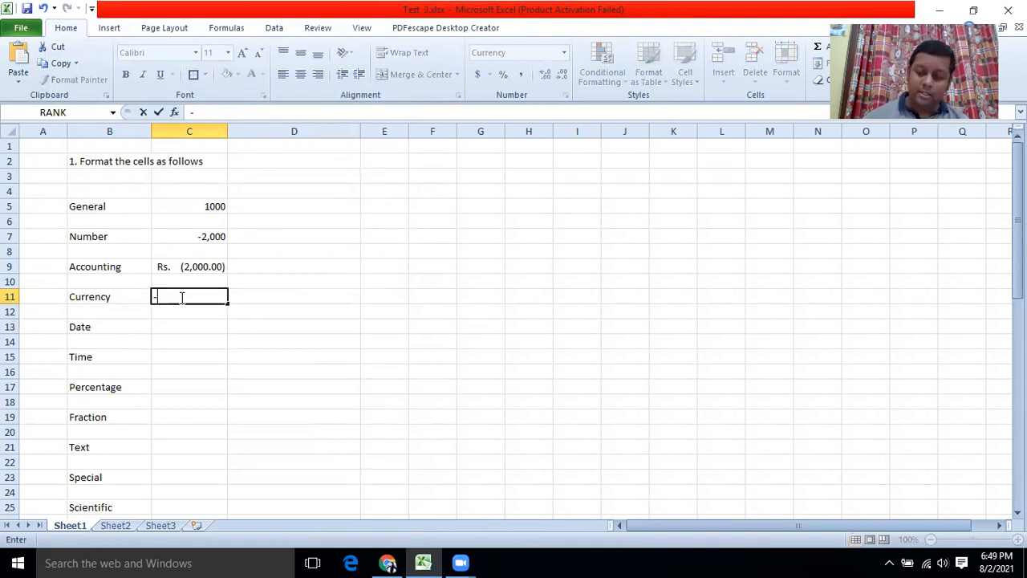
text(2000)
click(224, 340)
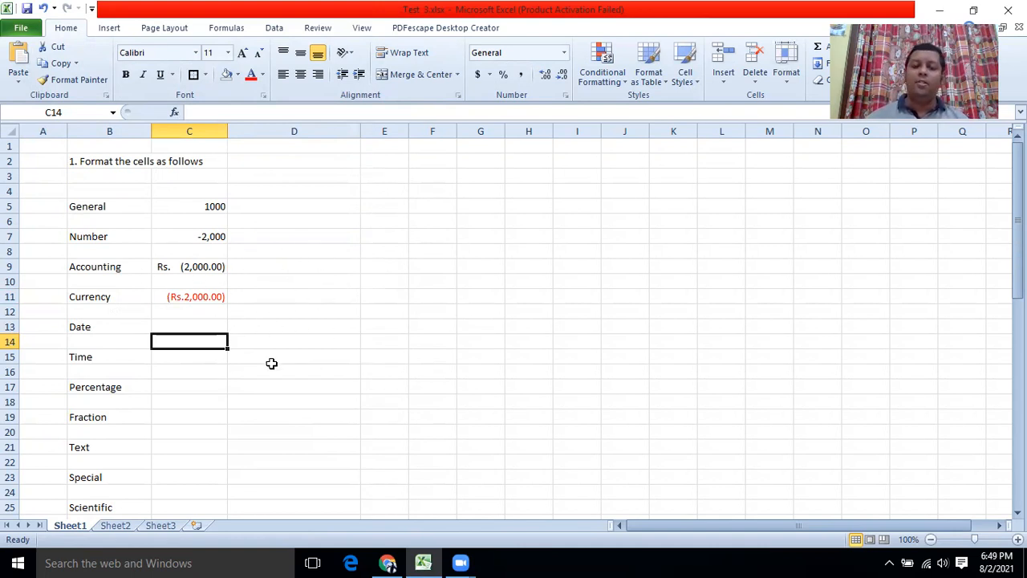
click(217, 421)
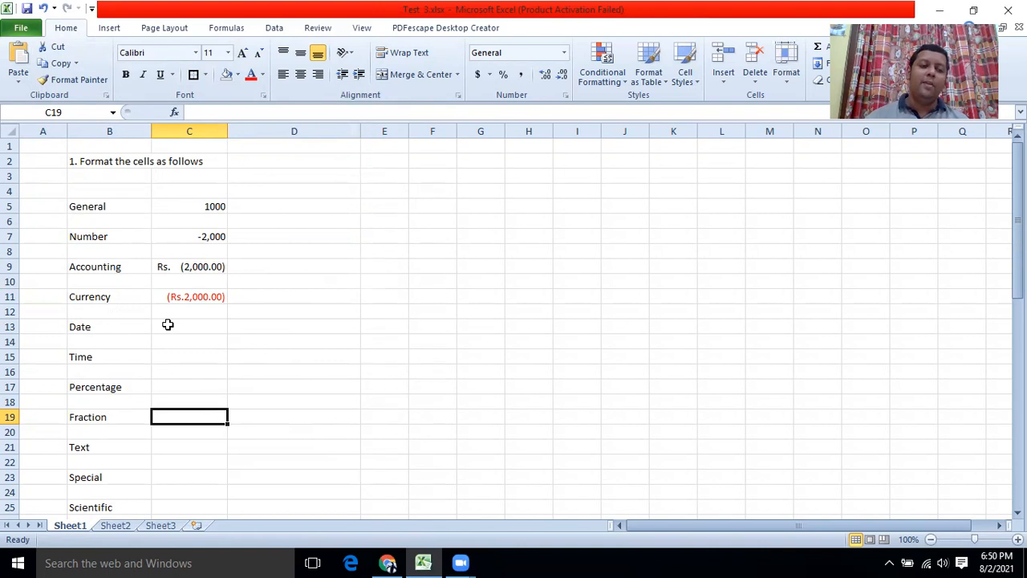
Apply the default Date number format to the empty cell C13 beside the Date label.
right_click(167, 327)
right_click(156, 328)
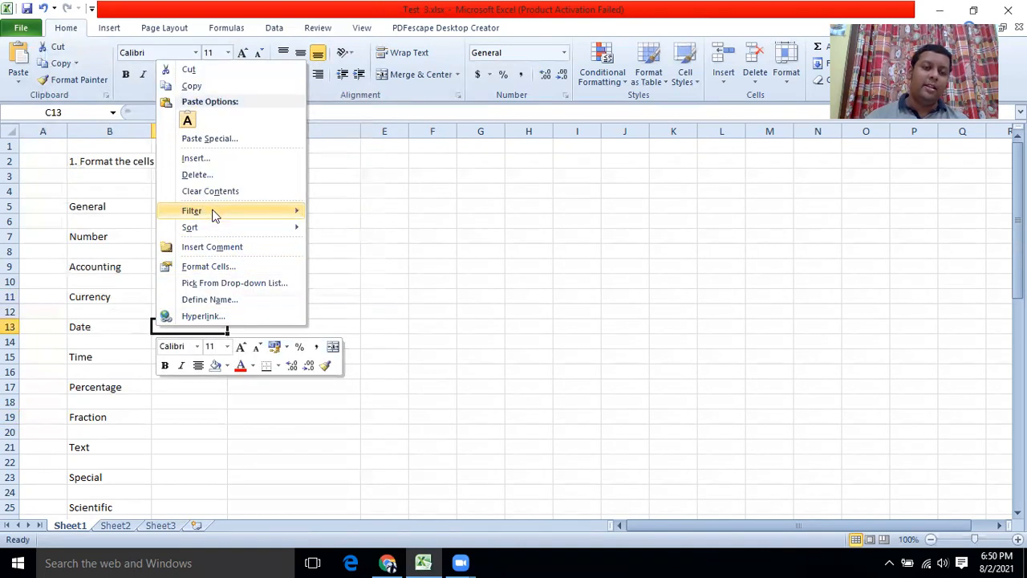
click(208, 268)
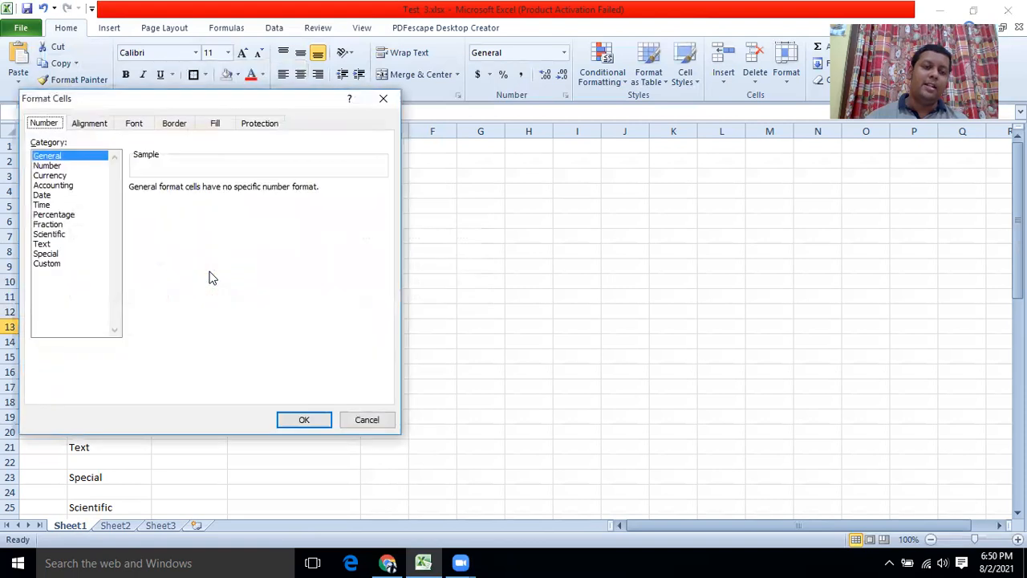
click(40, 195)
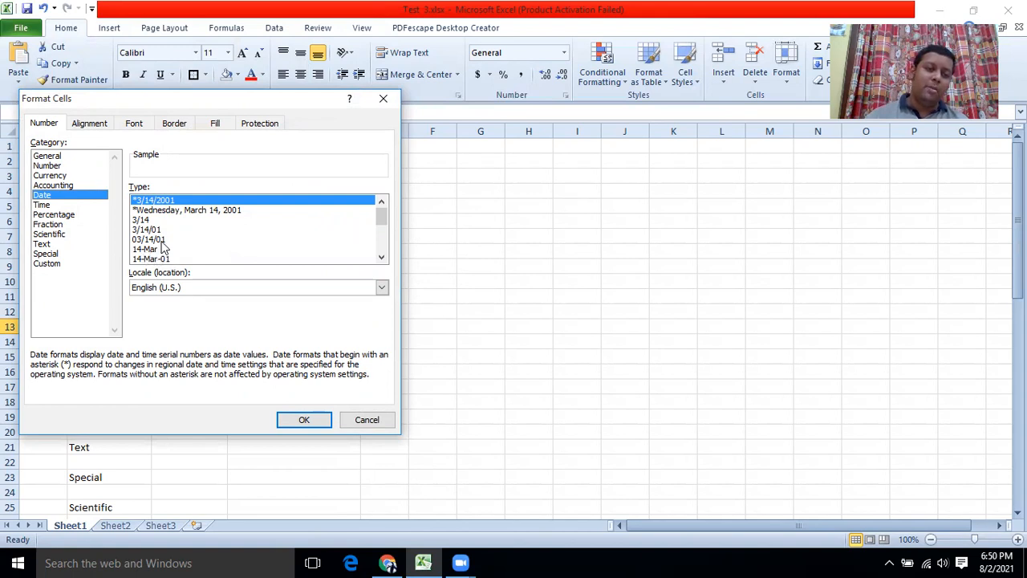
click(382, 263)
click(382, 263)
click(382, 263)
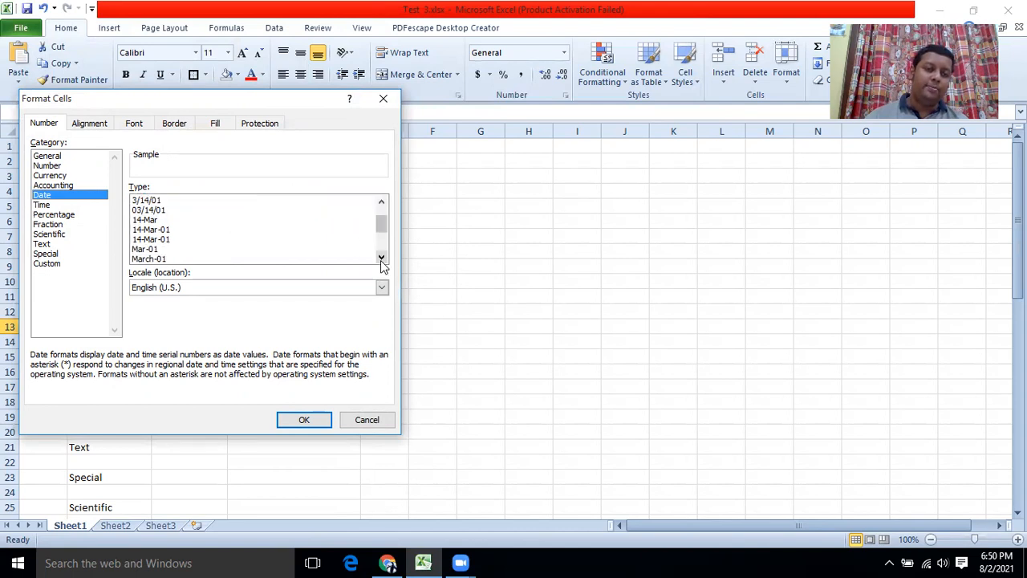
click(382, 202)
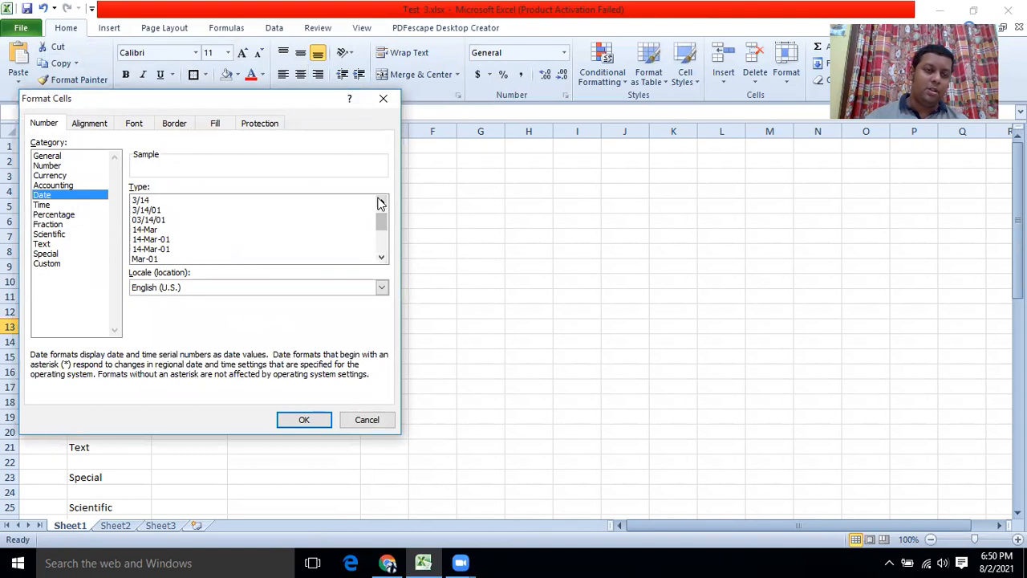
click(381, 202)
click(304, 420)
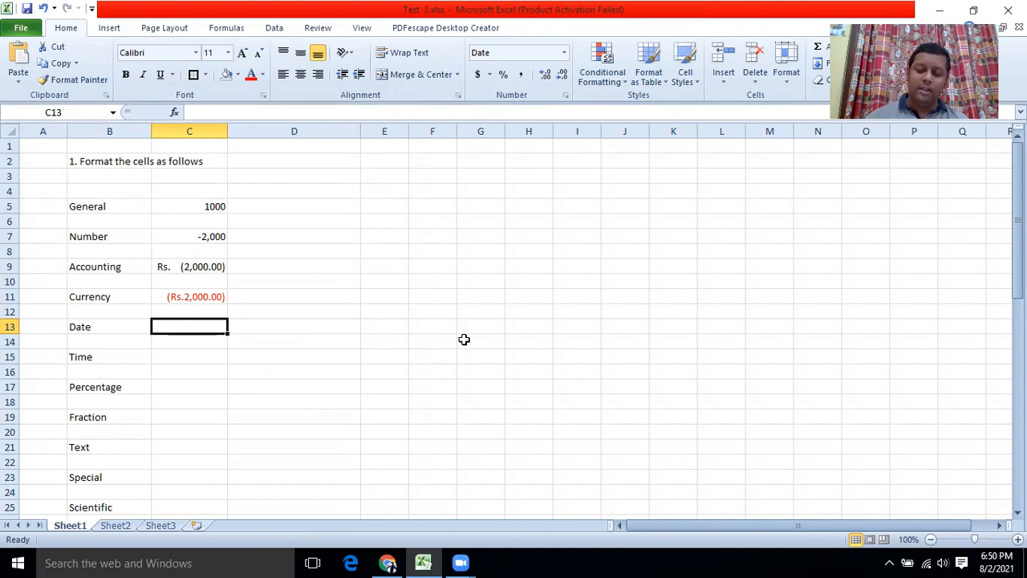
Enter the date 25/01/2021 in C13, correcting the mistyped year.
text(25/01)
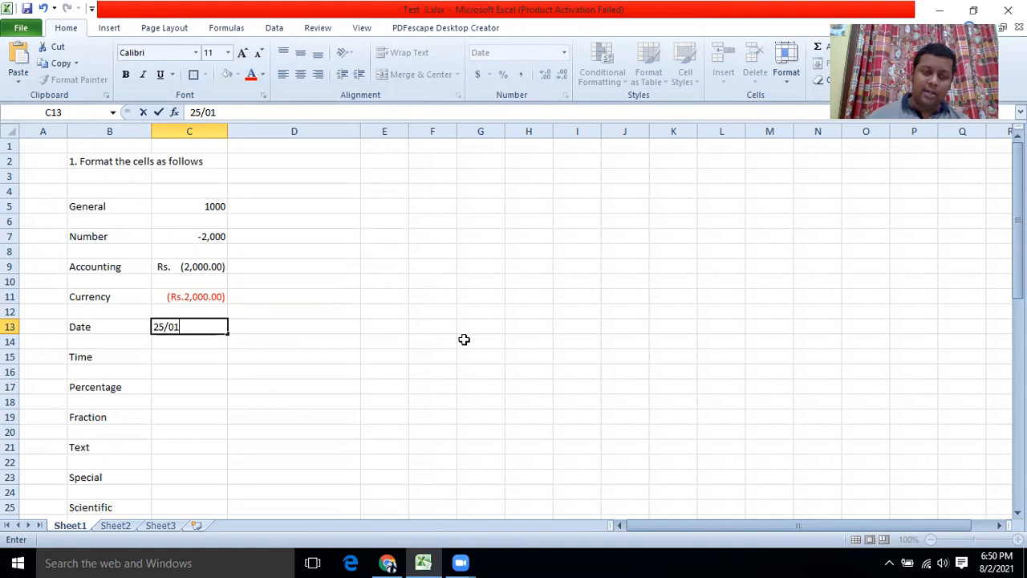
text(/19)
key(BackSpace)
key(BackSpace)
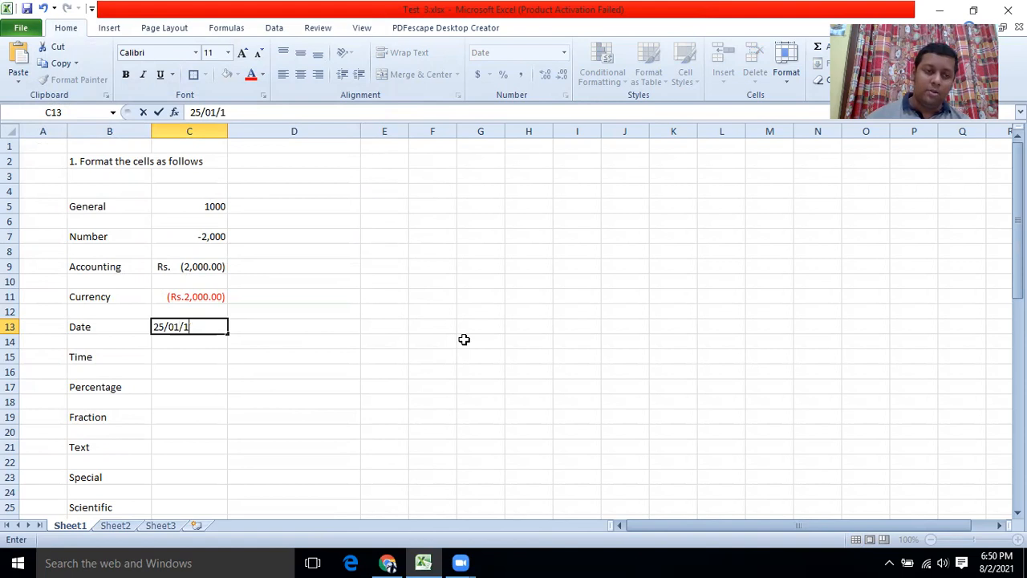
text(2021)
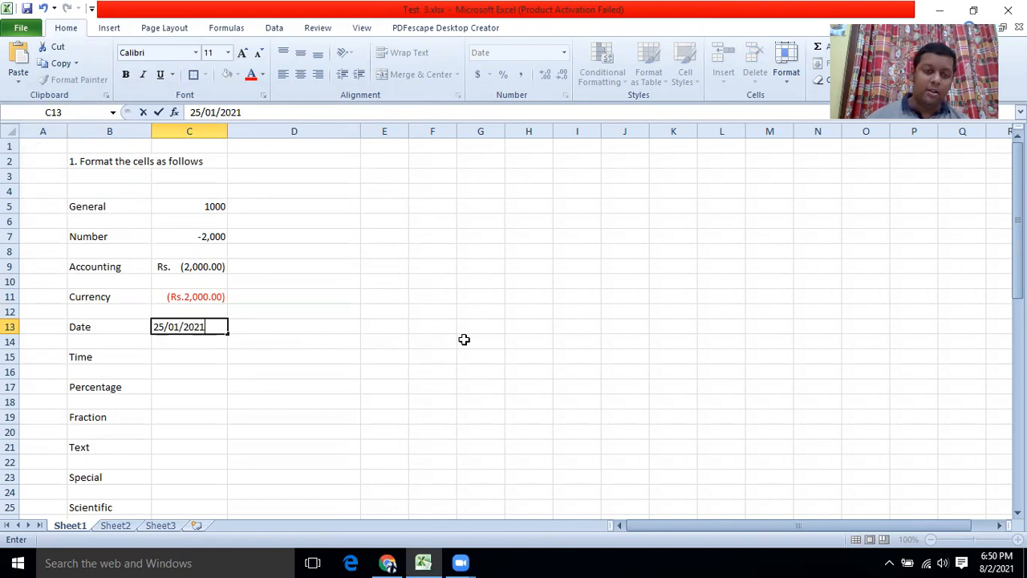
key(Return)
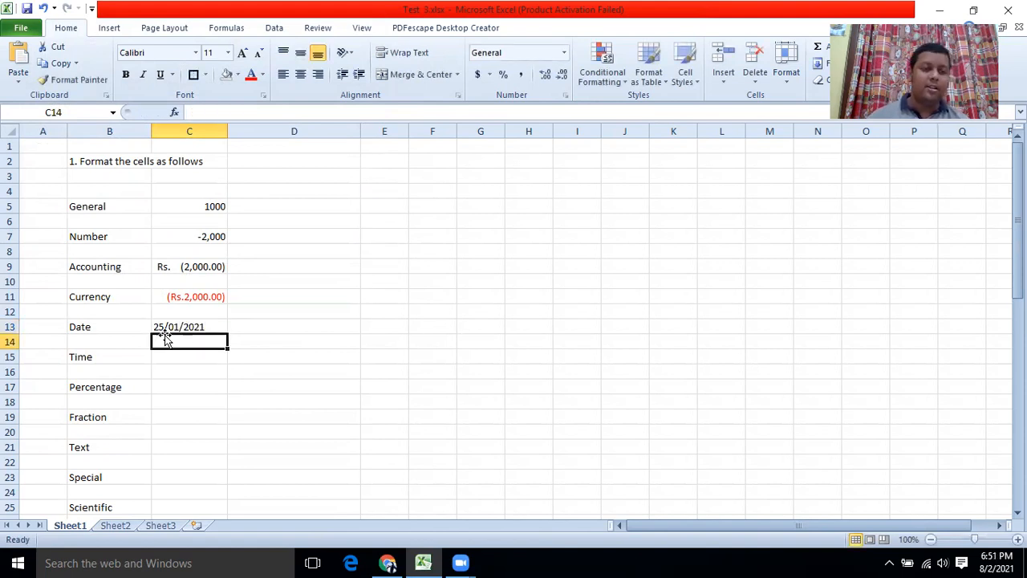
click(189, 326)
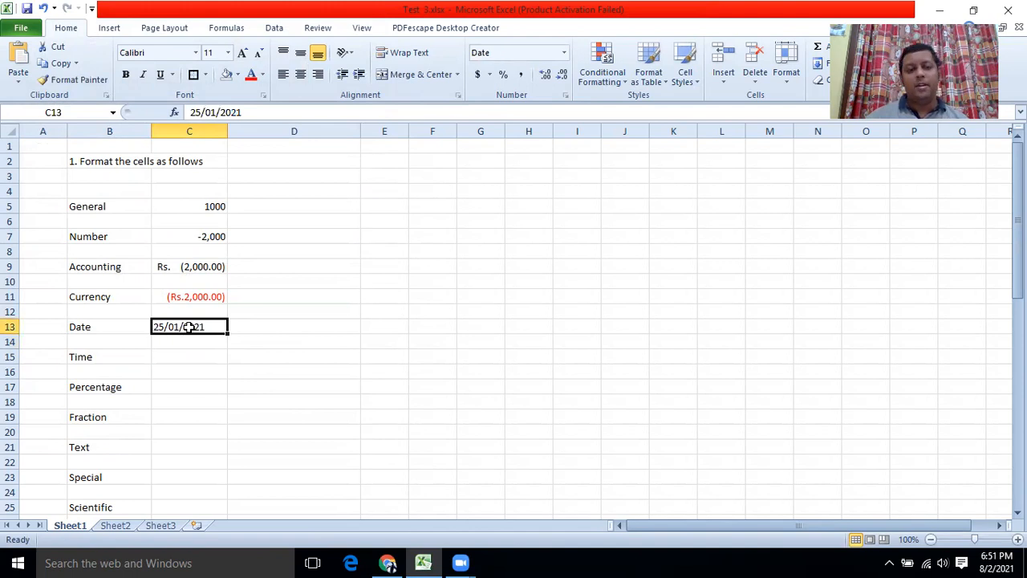
Apply the 14-Mar-01 date style to C13.
right_click(188, 327)
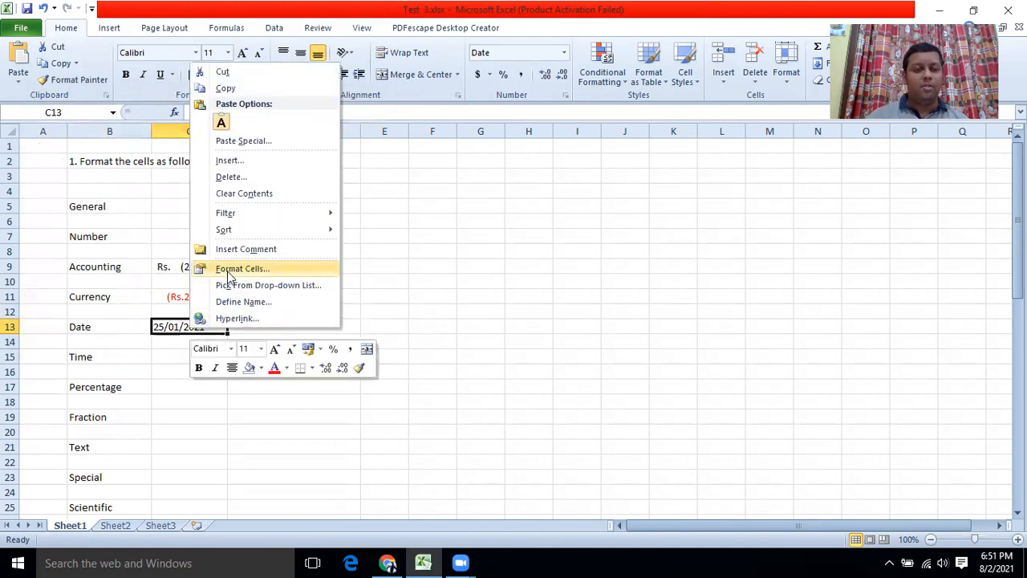
click(283, 266)
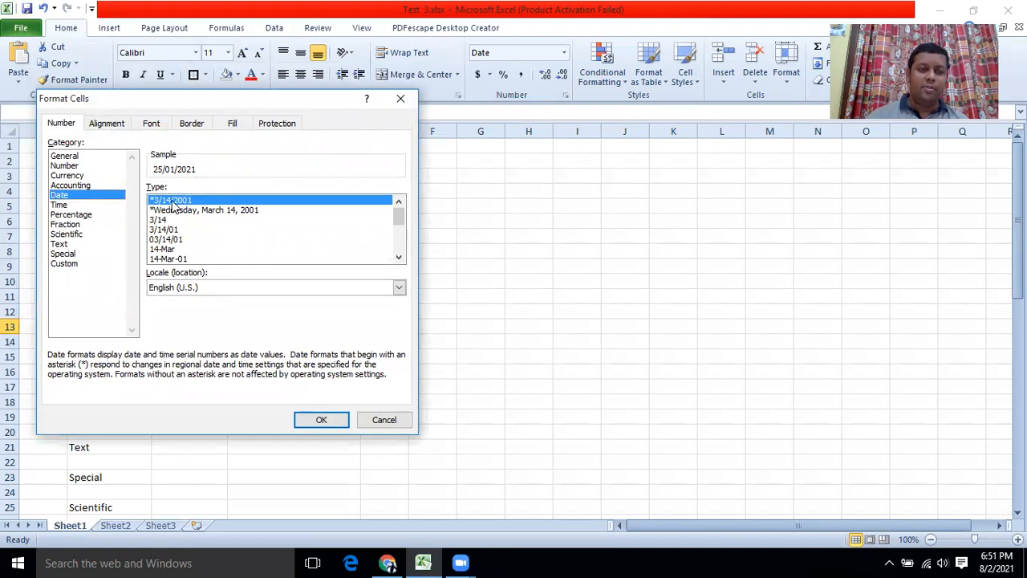
click(161, 259)
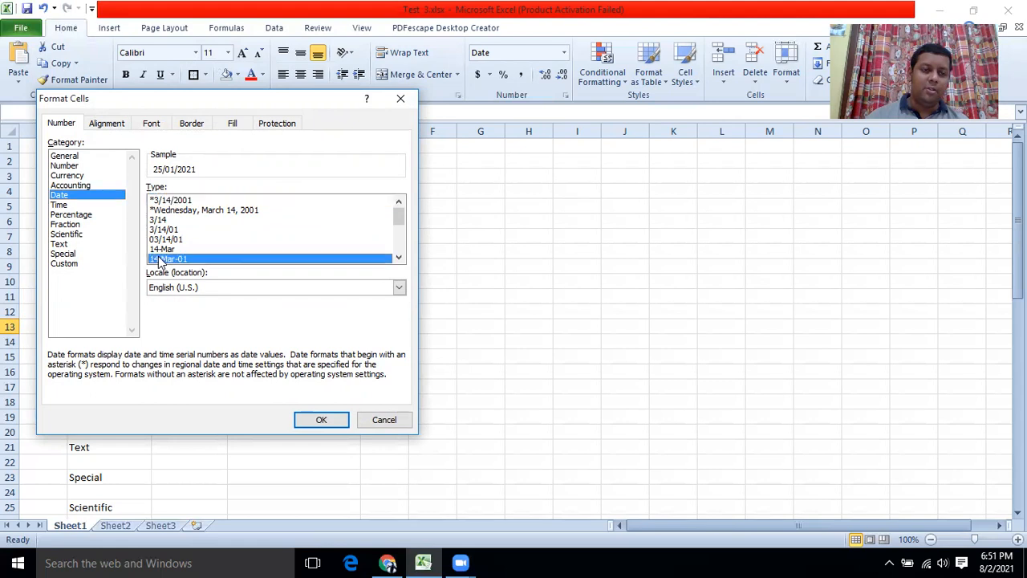
click(317, 423)
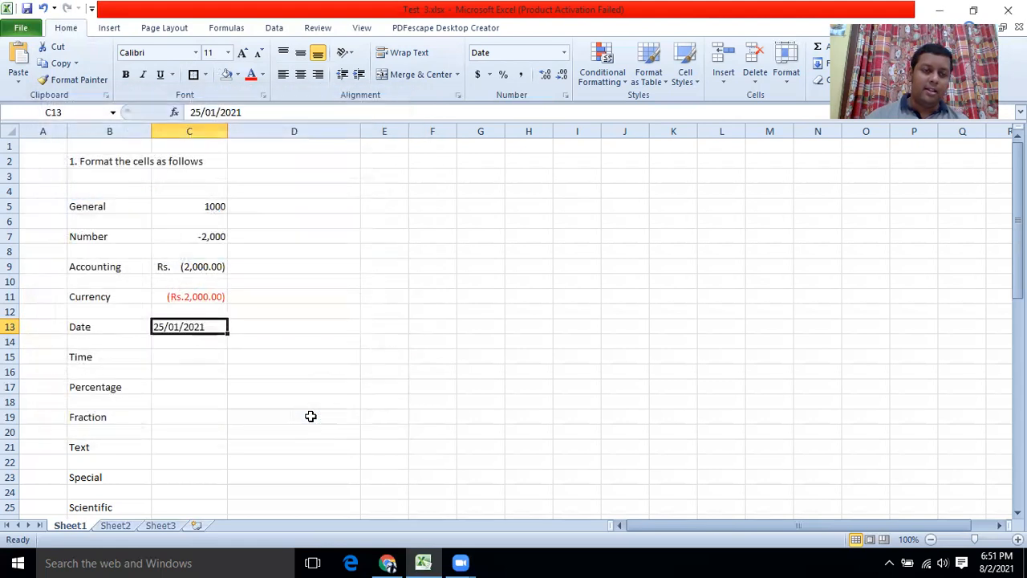
Apply the March 14, 2001 date style to C13 and recheck its stored value.
right_click(184, 327)
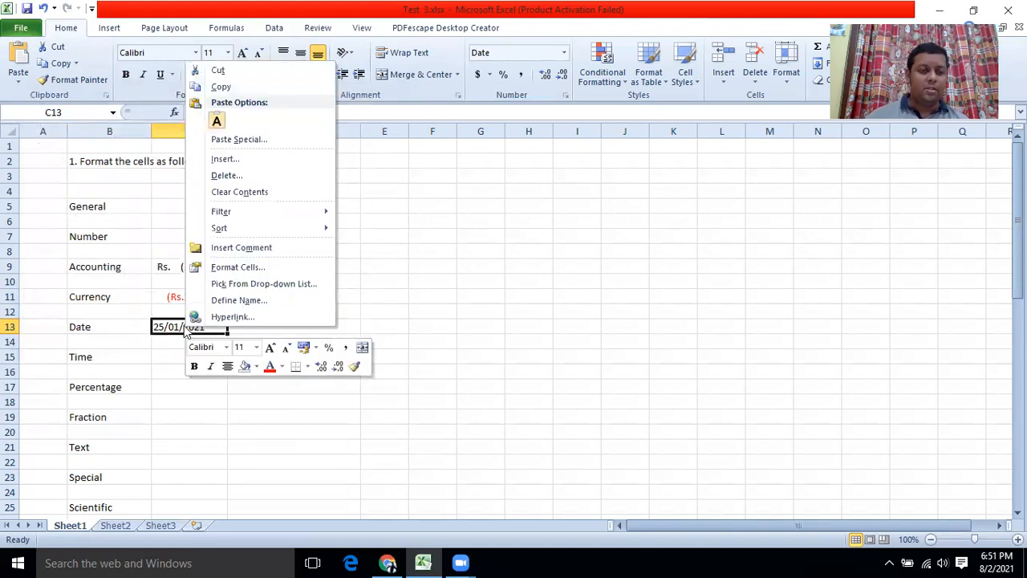
click(234, 270)
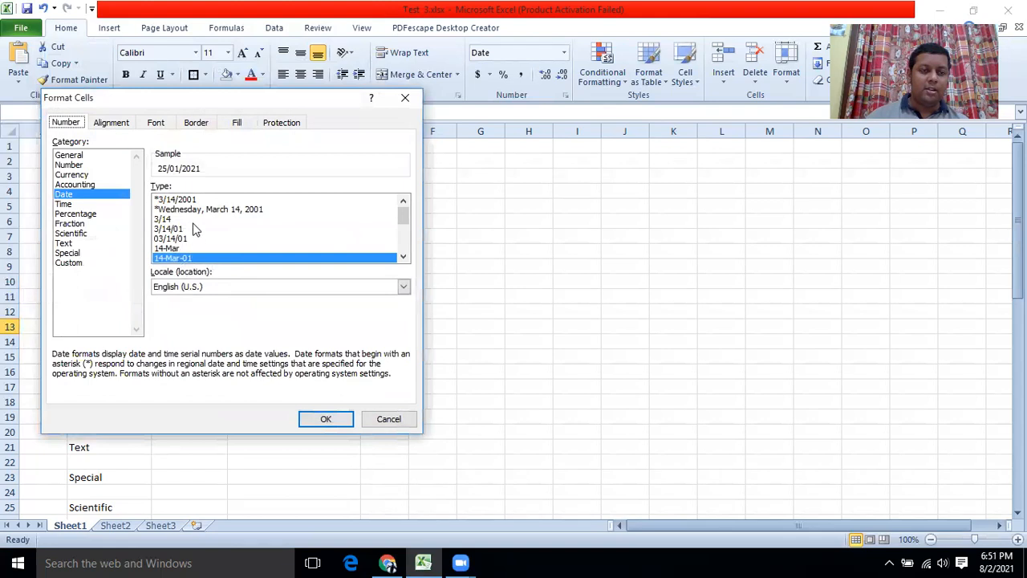
drag(404, 215, 404, 235)
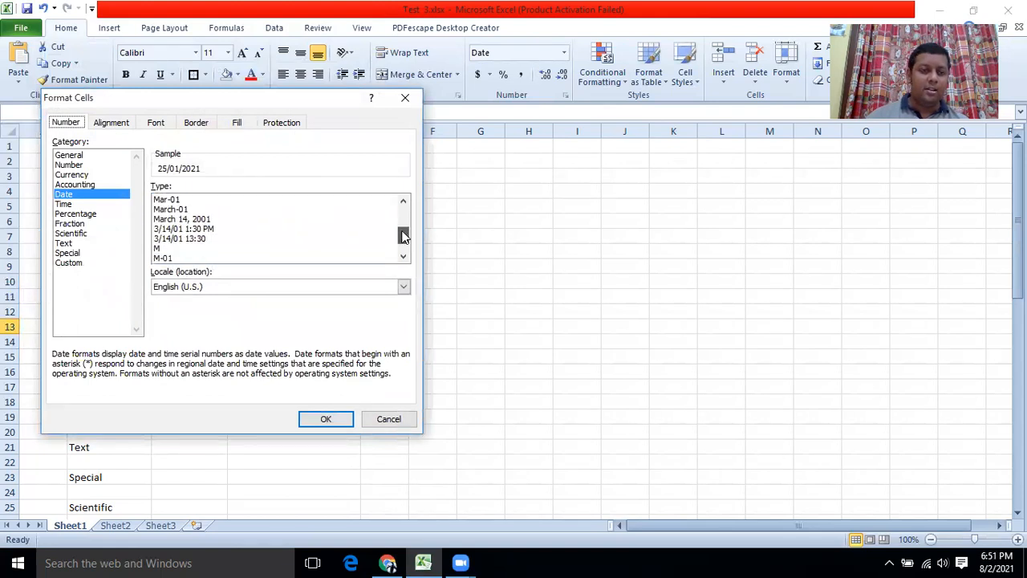
click(182, 220)
click(319, 421)
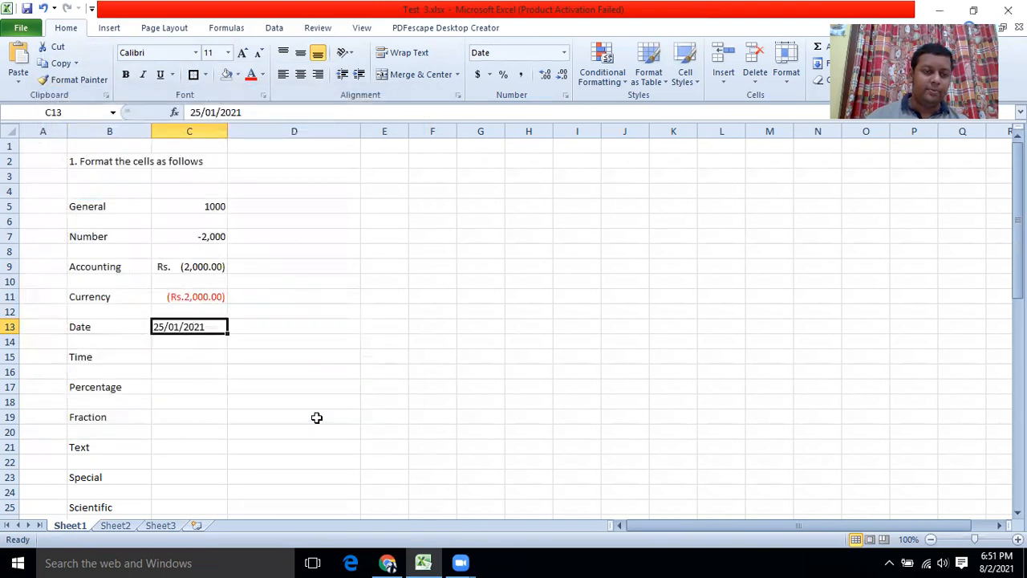
click(201, 369)
click(189, 328)
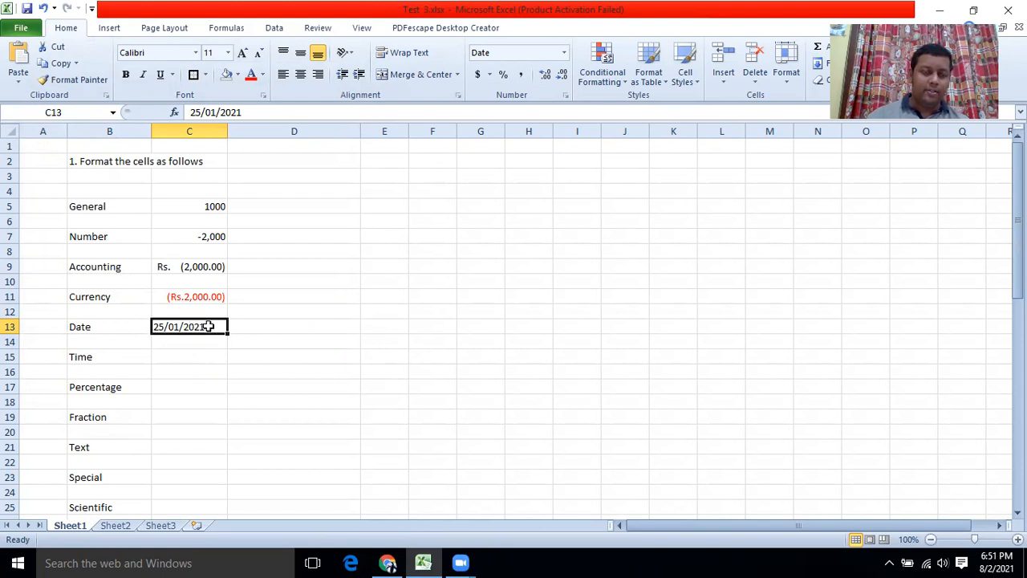
Enter 25.01.2021 in C13 and confirm the date format on it.
text(25.01.2021)
key(Return)
click(207, 327)
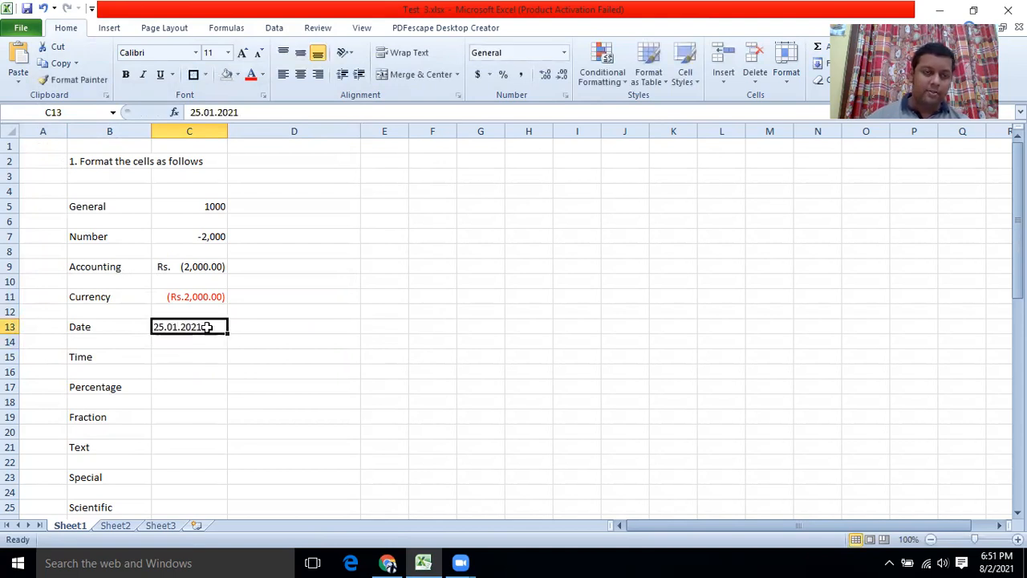
right_click(210, 327)
click(260, 272)
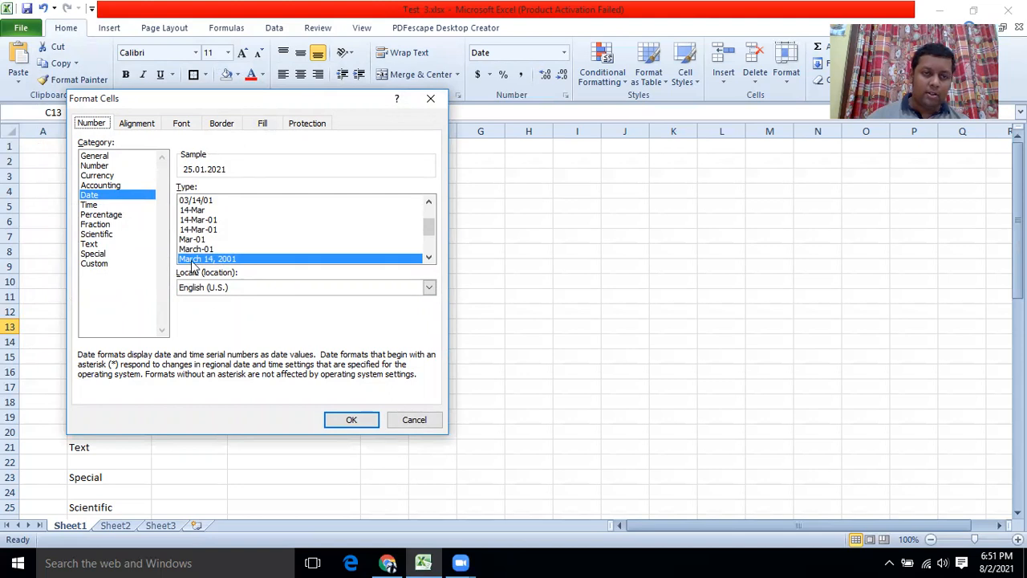
click(351, 422)
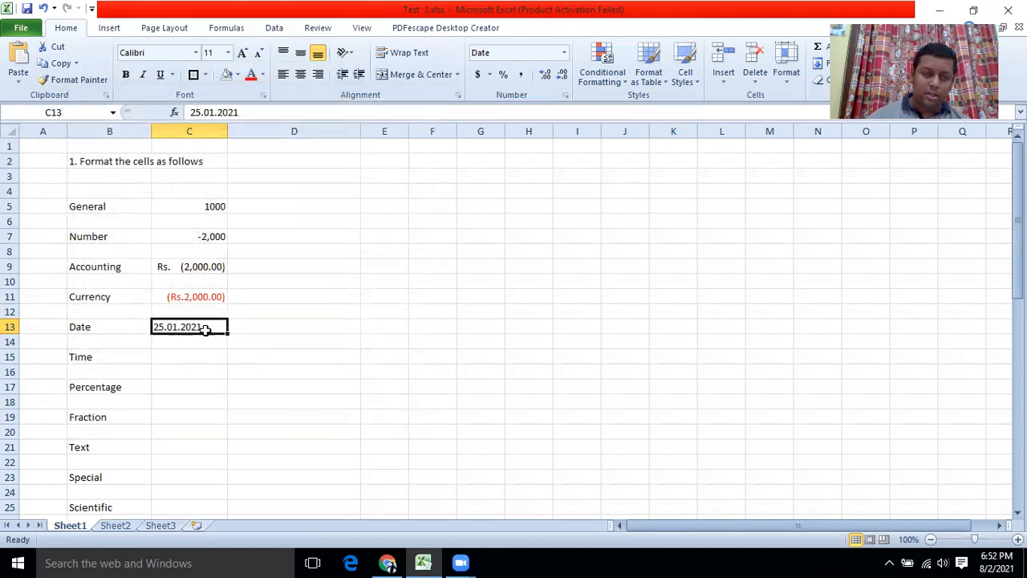
Re-enter C13 as 01.25.2021 and apply the 14-Mar-01 date style.
text(01.25.2021)
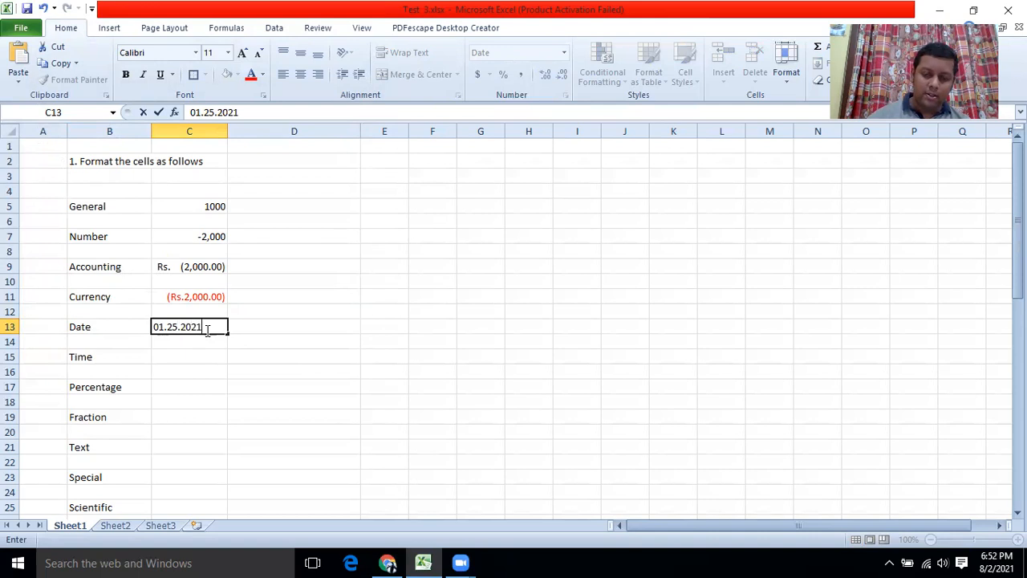
key(Return)
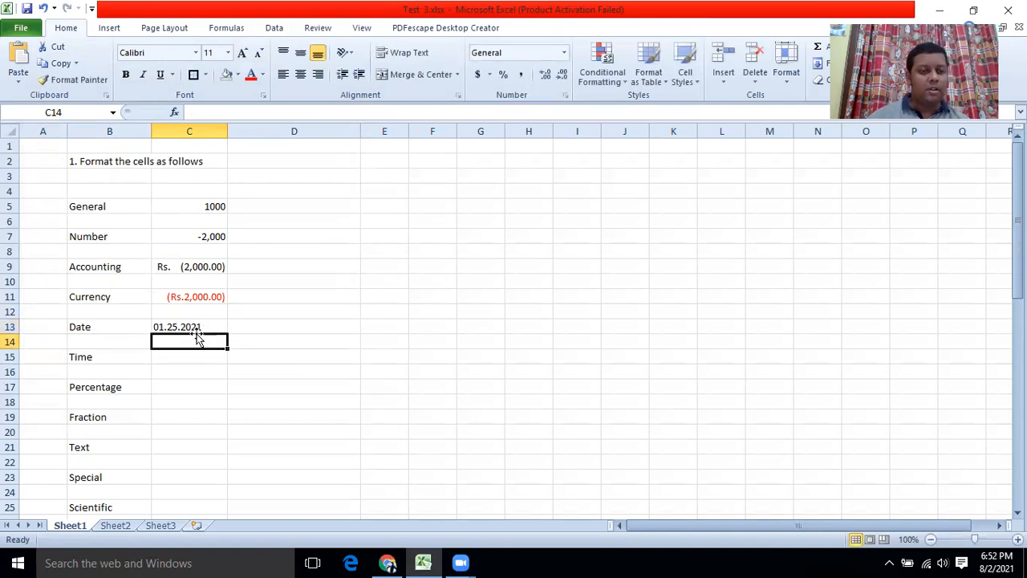
click(200, 325)
right_click(200, 325)
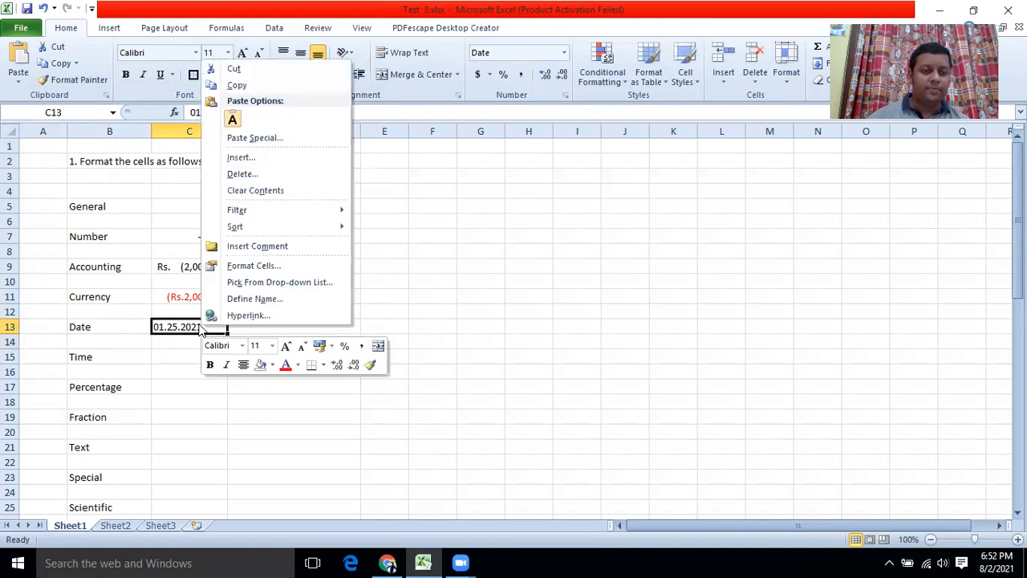
click(245, 264)
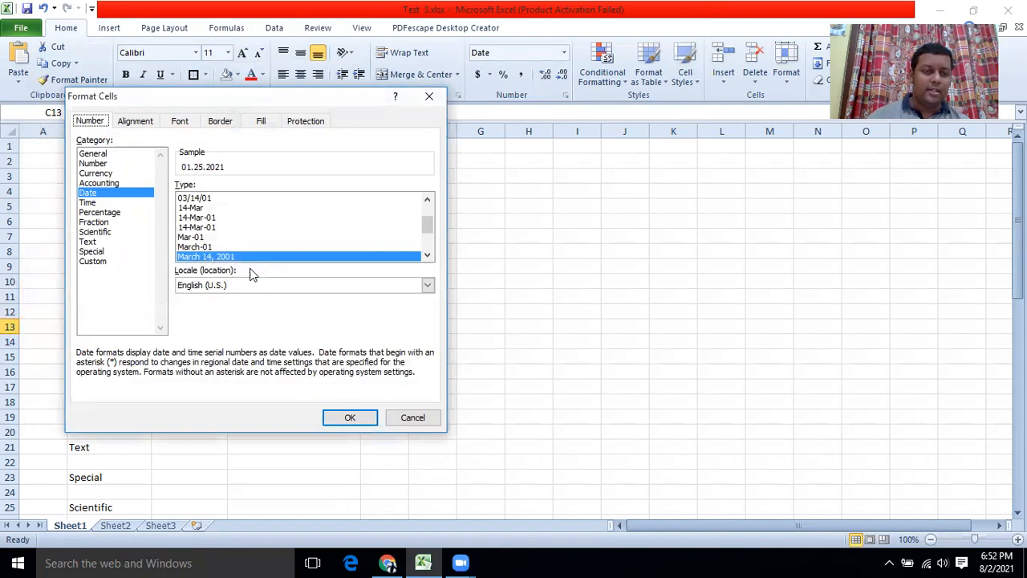
click(207, 218)
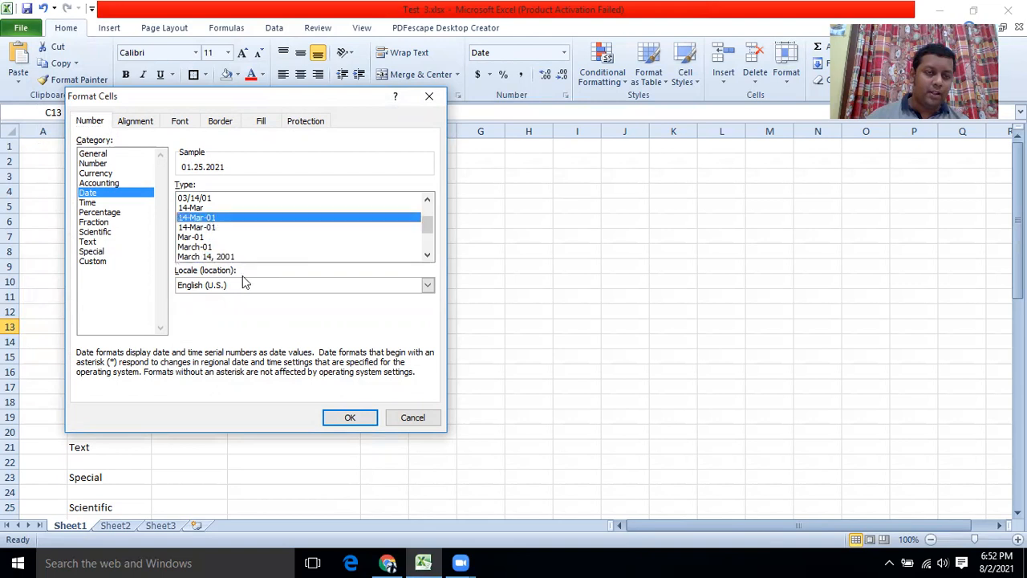
click(347, 418)
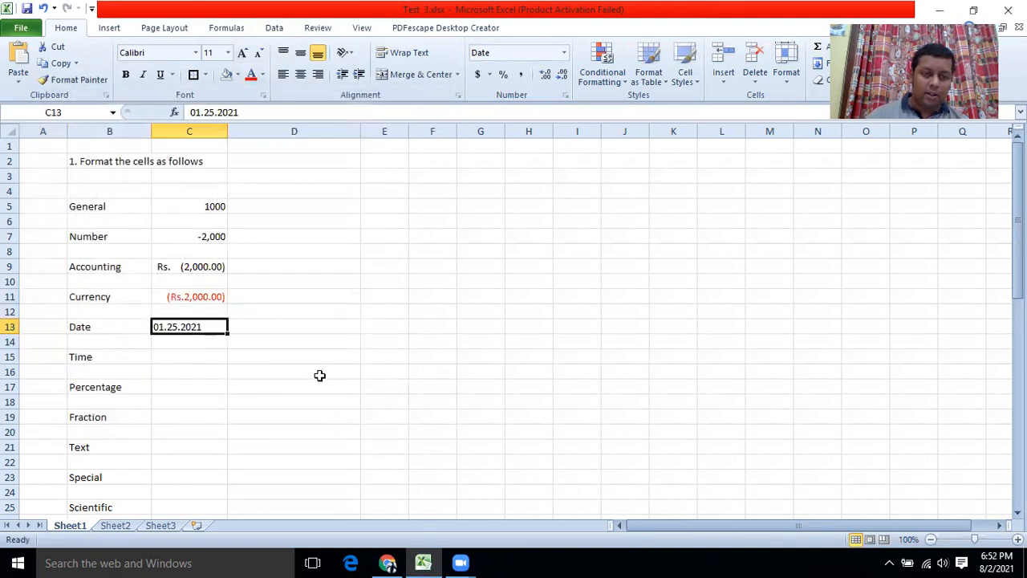
Switch C13 to the 03/14/01 date style, then move to C15.
right_click(204, 327)
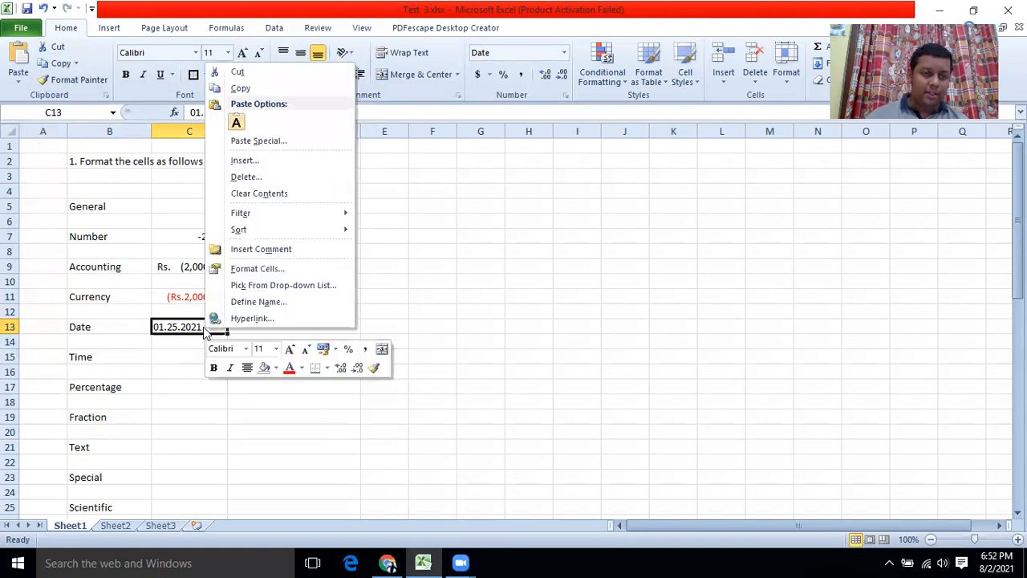
click(233, 270)
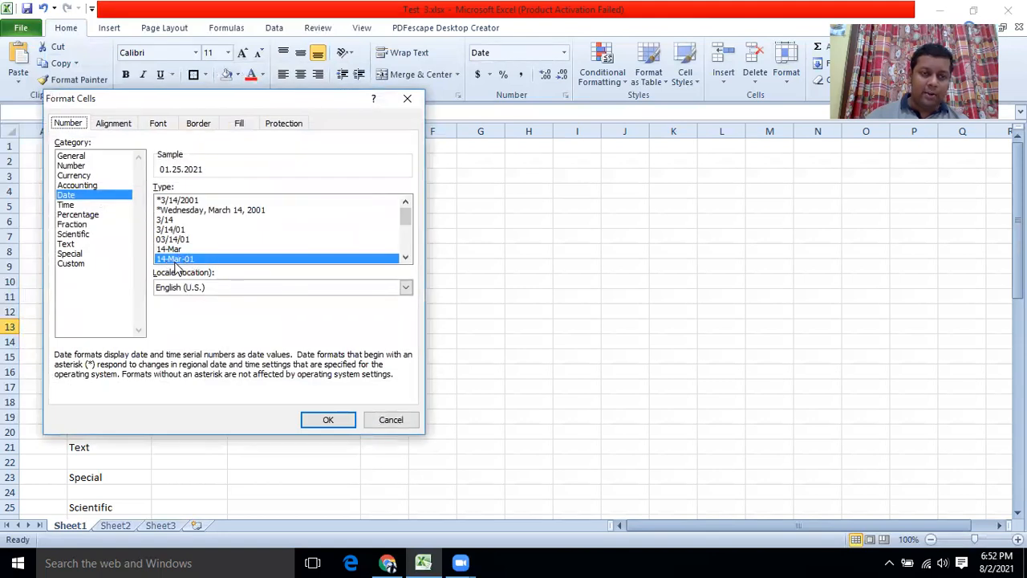
click(320, 426)
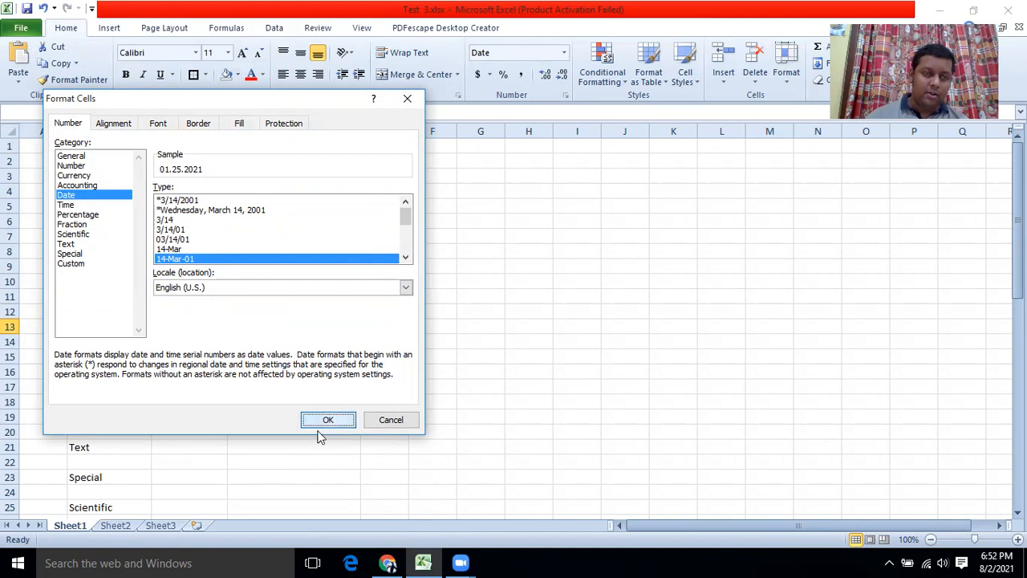
click(187, 243)
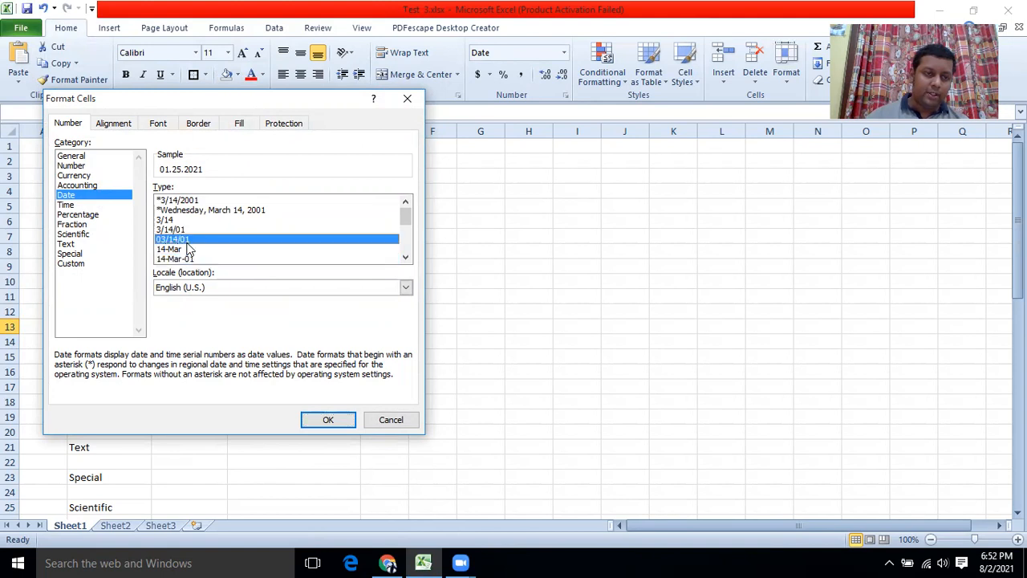
click(328, 421)
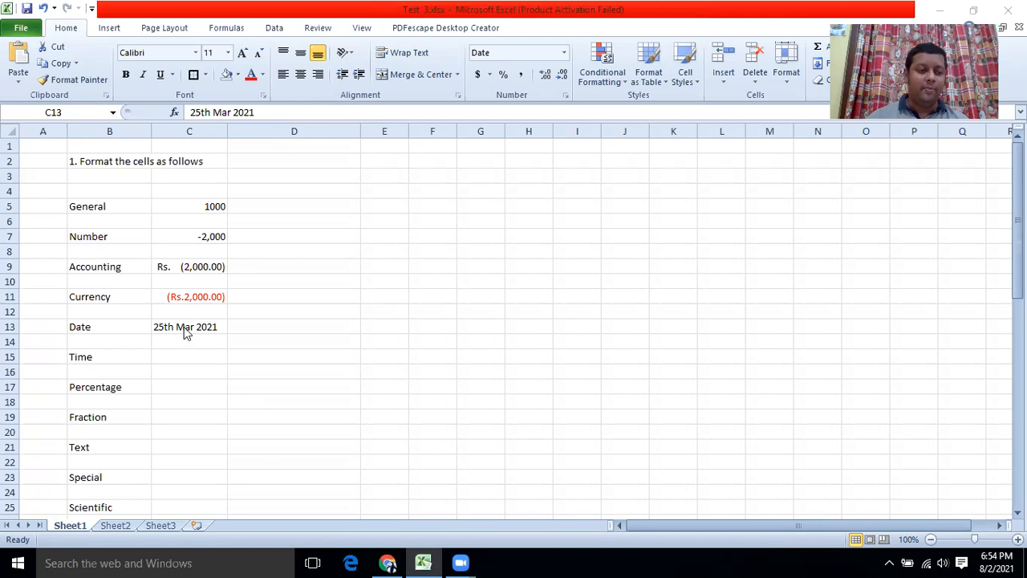
click(180, 360)
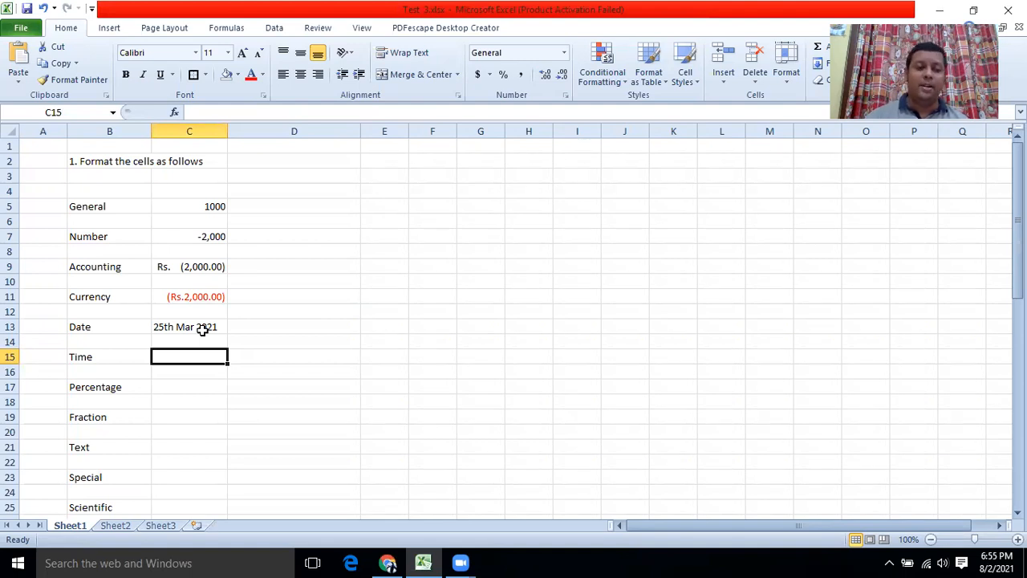
Format C15 with the 24-hour 13:30 time style and enter 14:30.
click(185, 384)
click(180, 358)
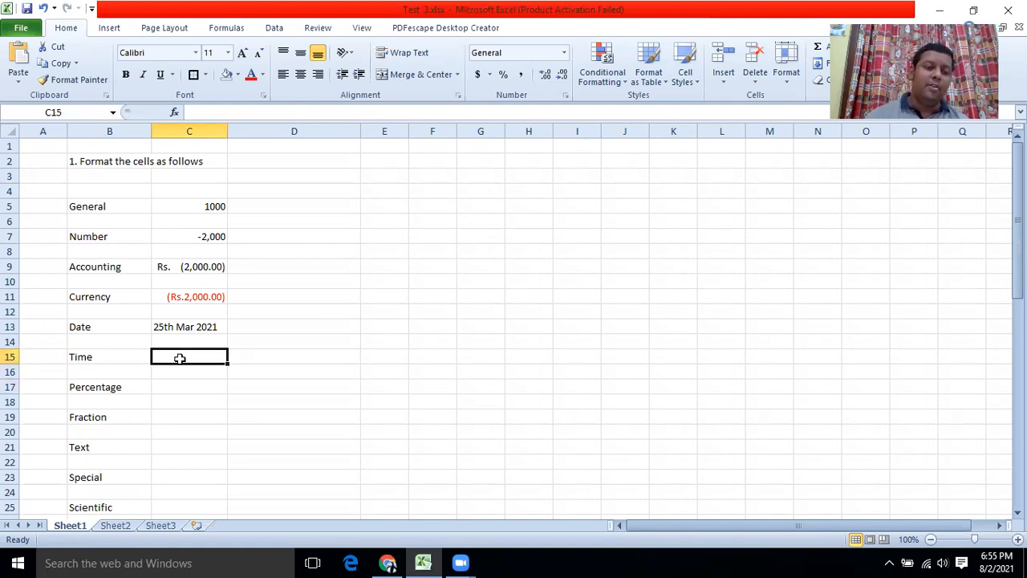
right_click(181, 361)
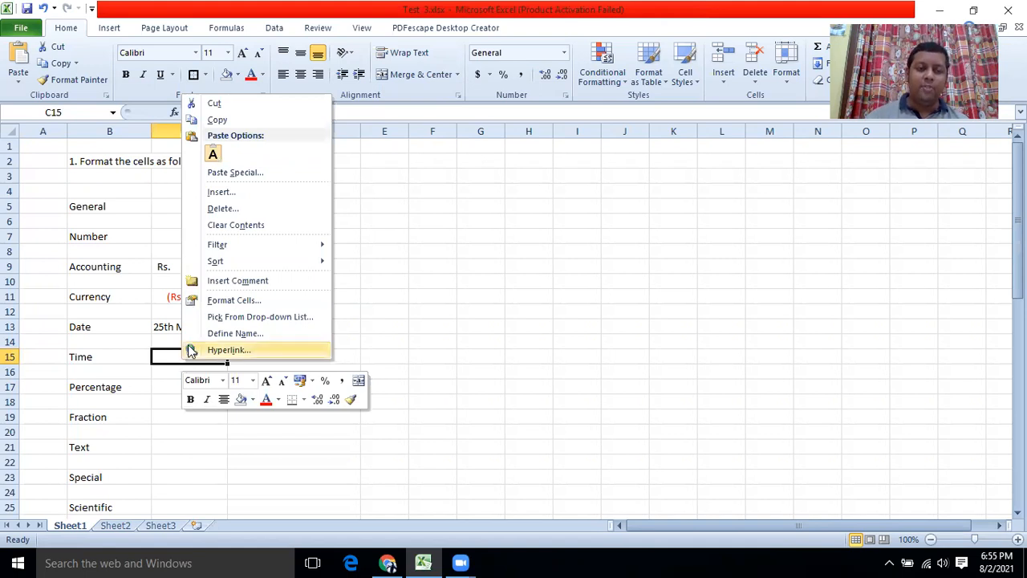
click(224, 301)
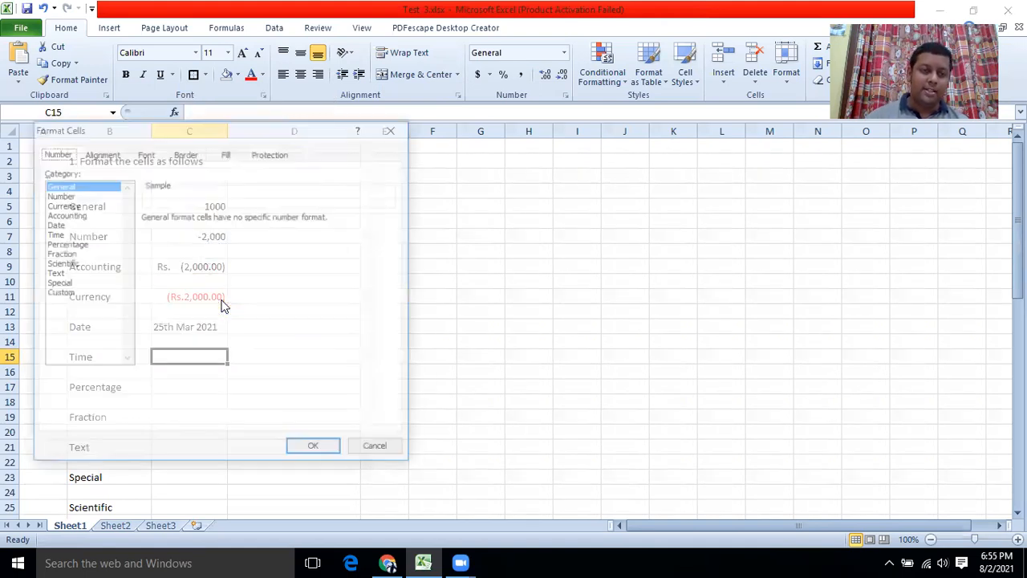
click(52, 234)
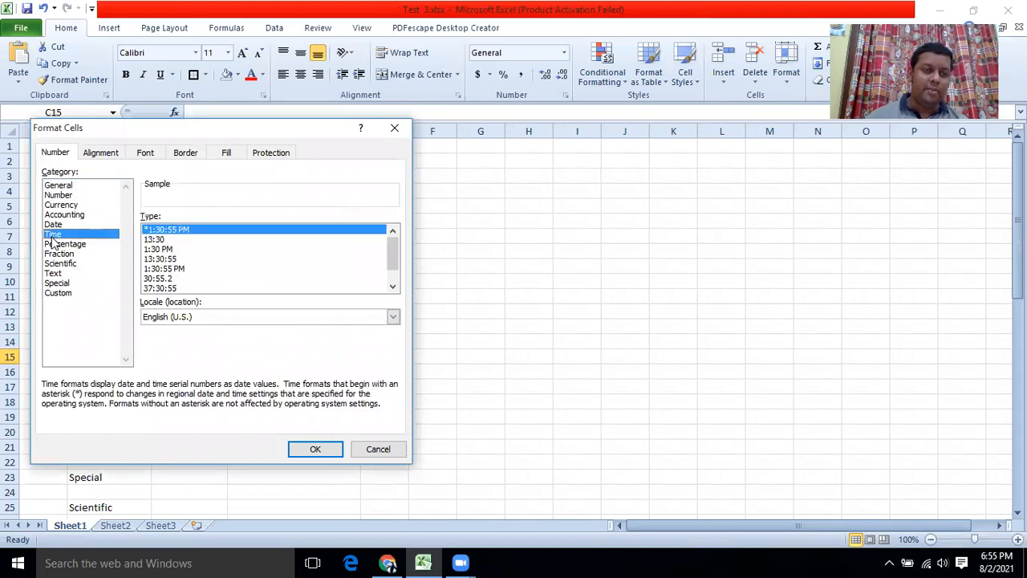
click(158, 240)
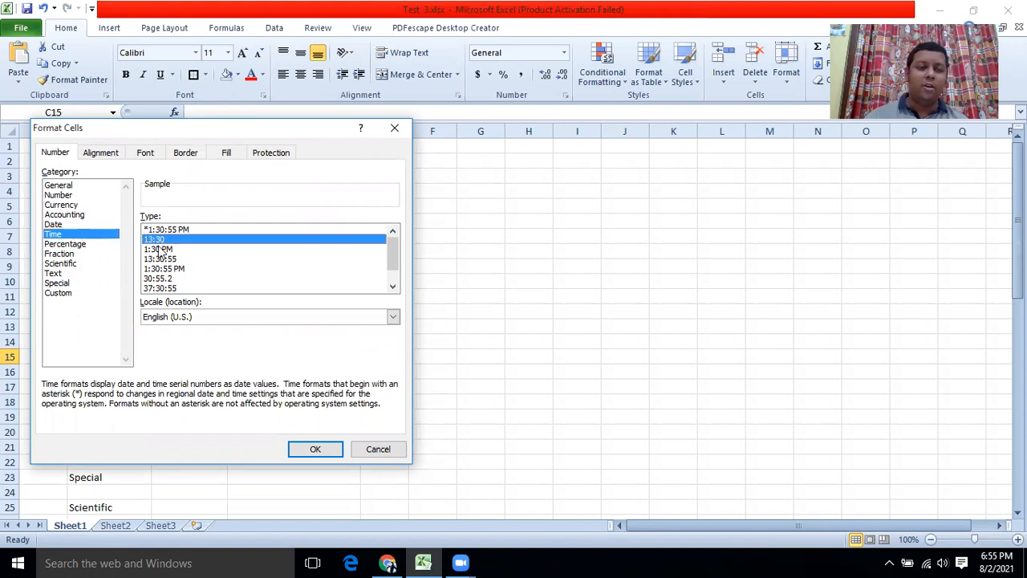
click(316, 450)
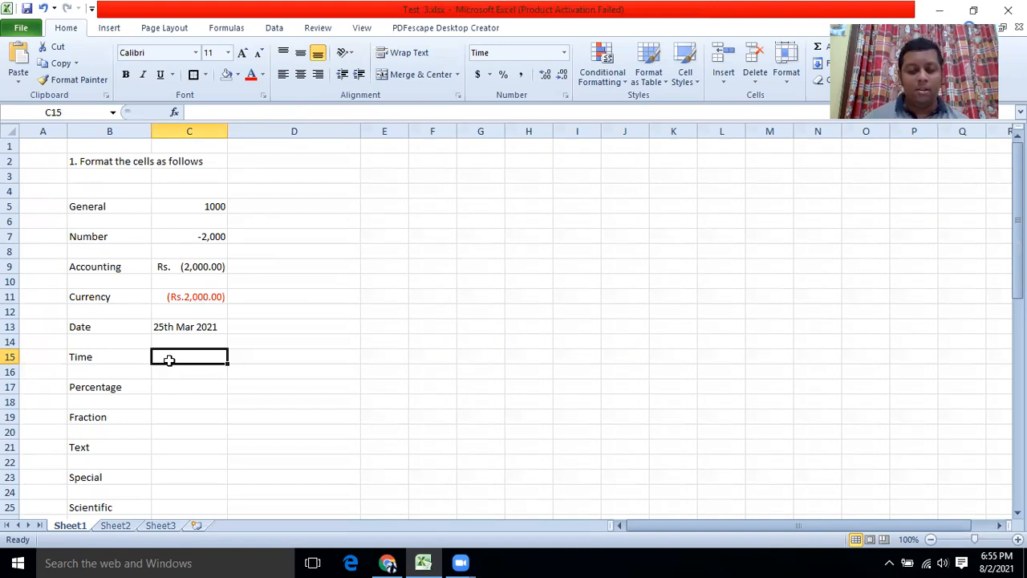
text(14)
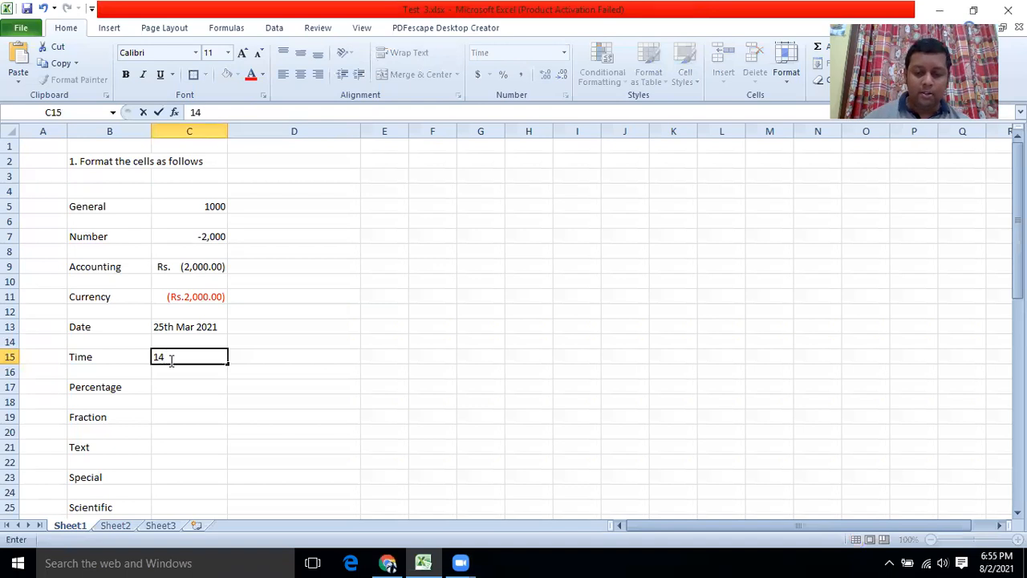
text(:30)
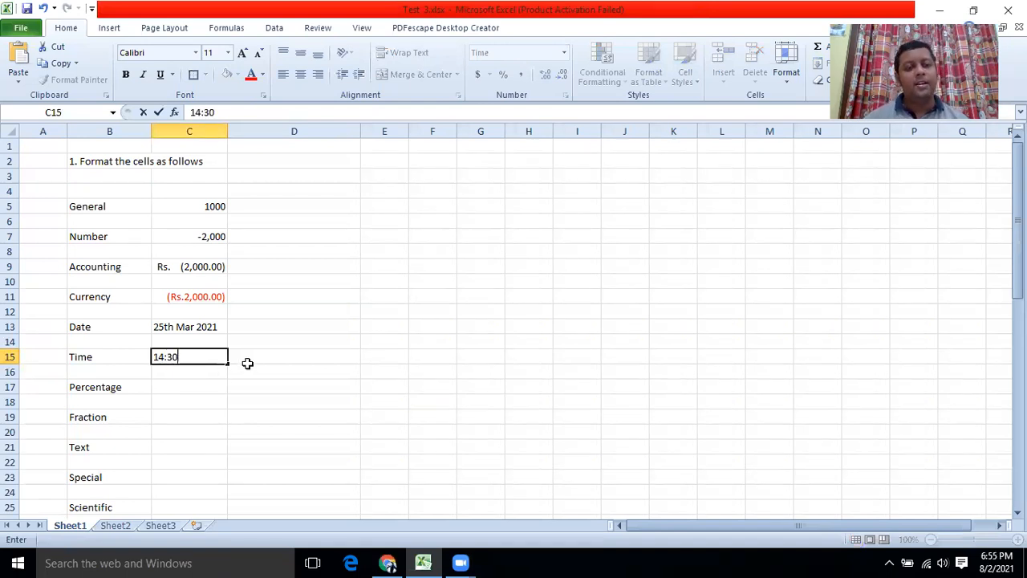
click(257, 356)
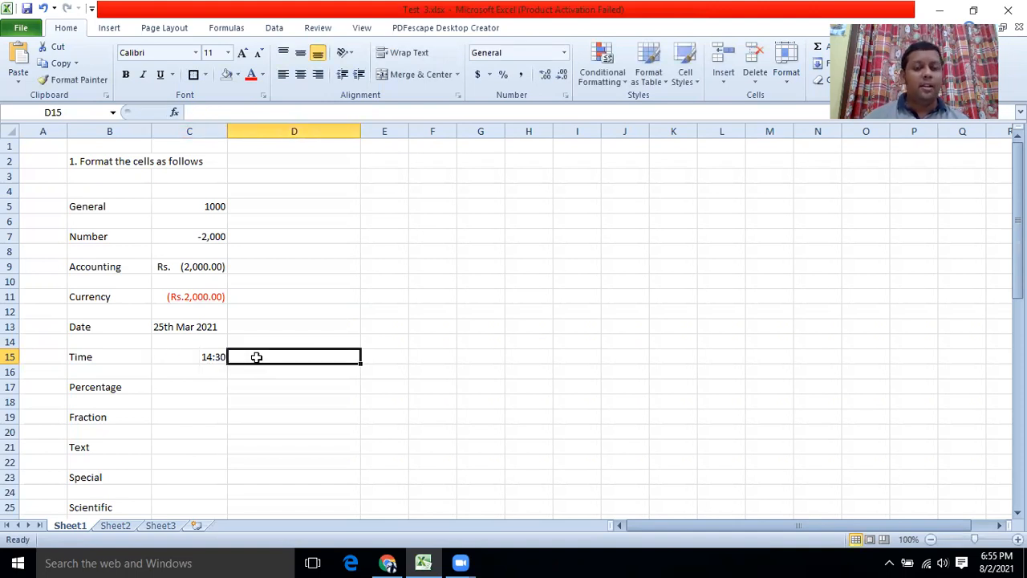
Switch C15 to the 1:30 PM time style so it reads 2:30 PM.
click(180, 357)
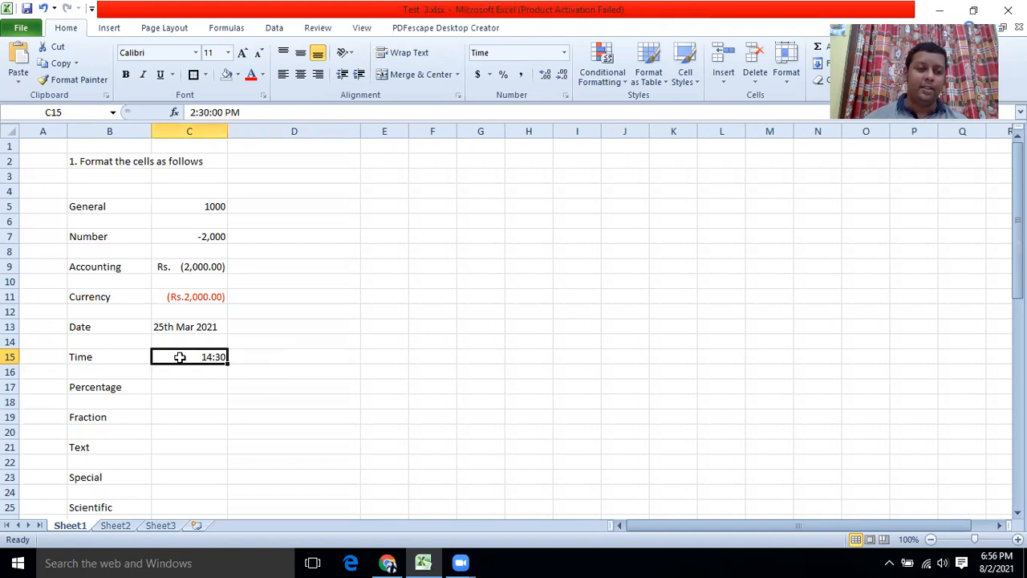
right_click(180, 357)
click(215, 303)
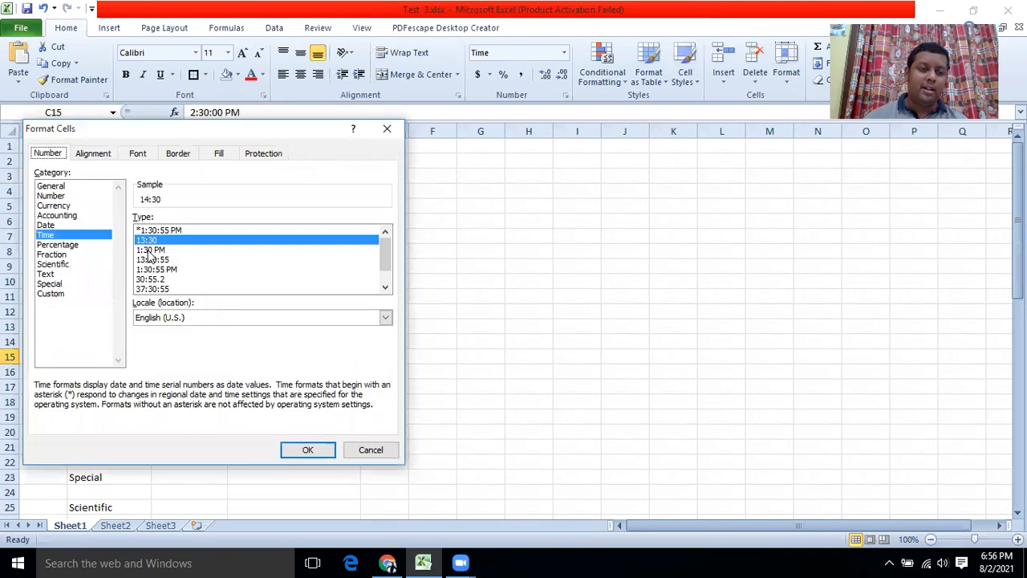
click(150, 250)
click(308, 449)
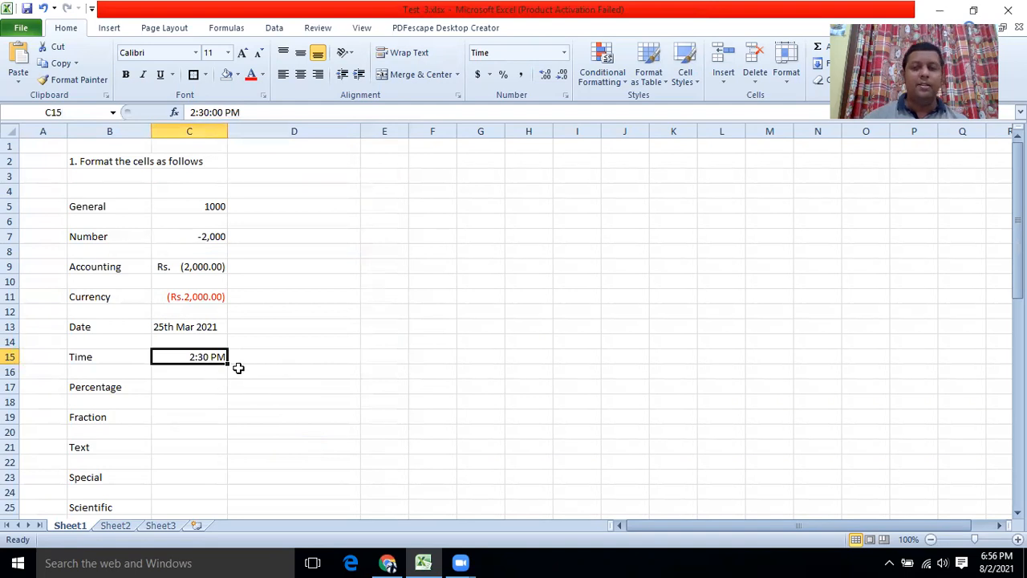
click(448, 32)
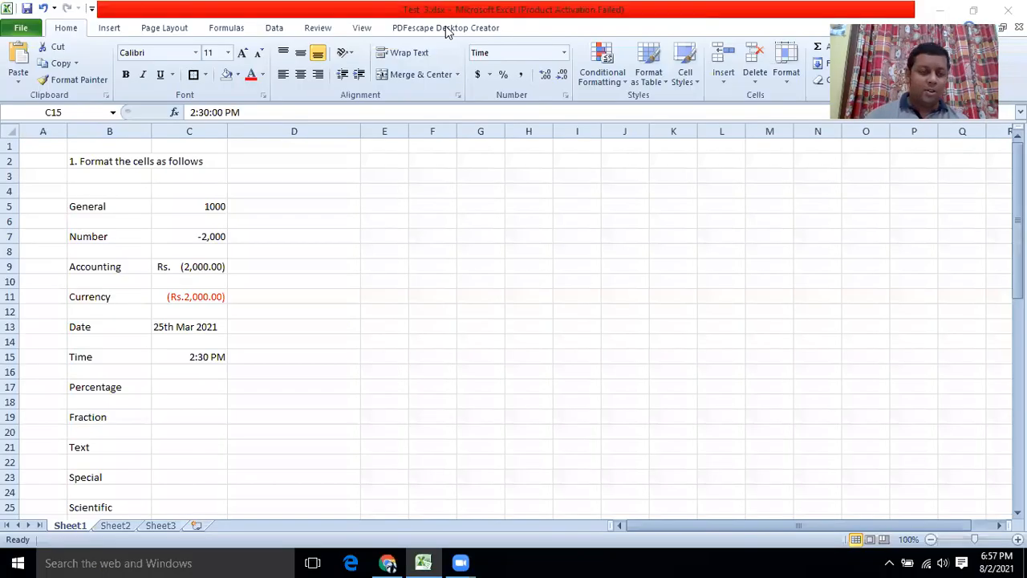
Enter 0.5 in cell C17 beside Percentage.
key(F2)
click(185, 386)
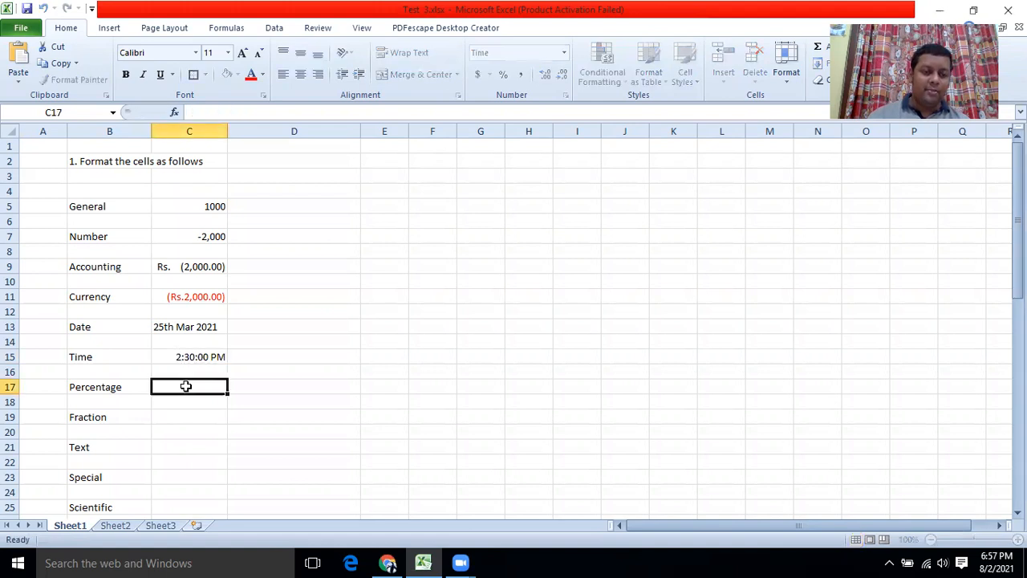
text(0.5)
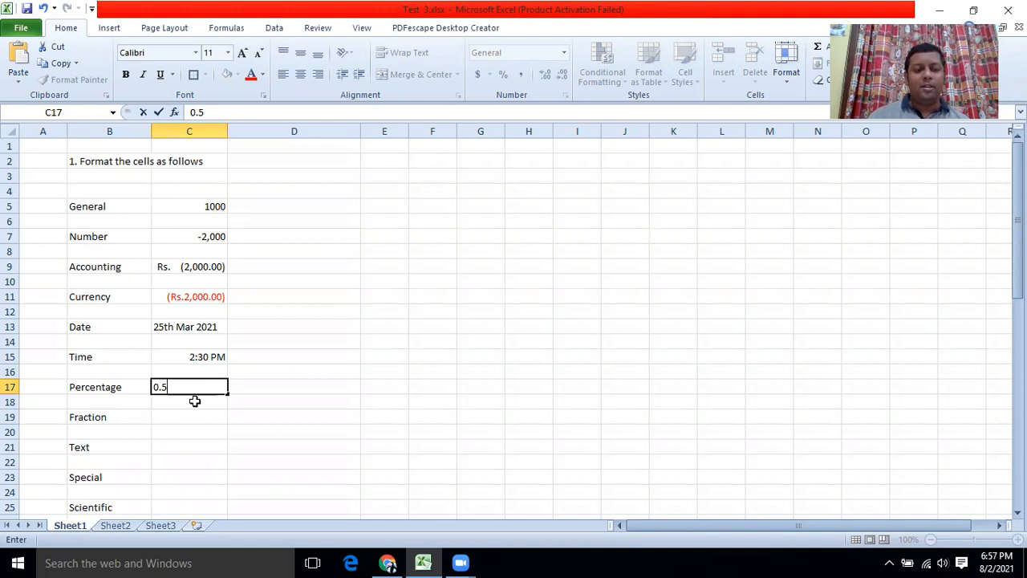
click(190, 408)
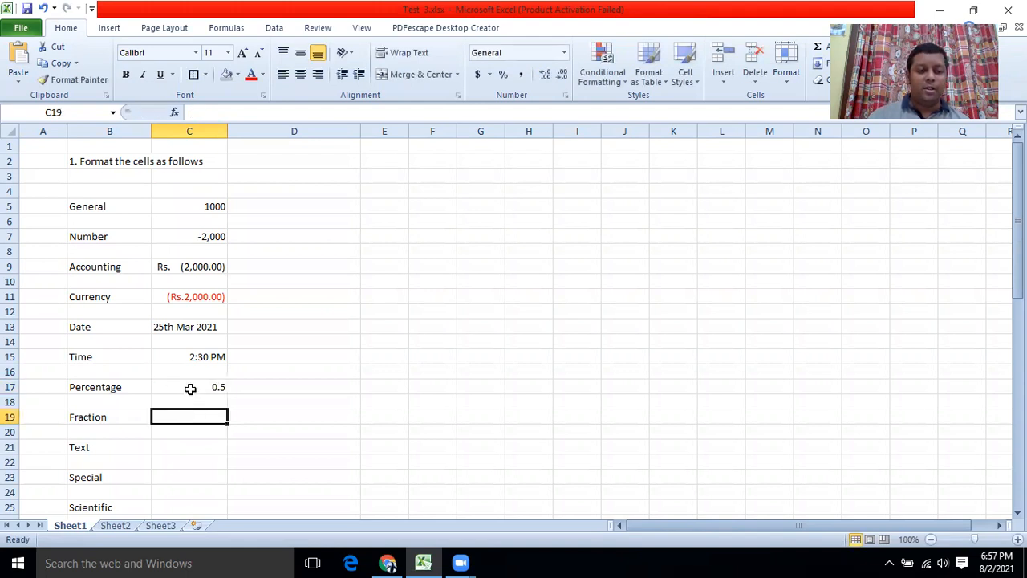
Format C17 as Percentage with 0 decimal places so it shows 50%.
click(191, 388)
right_click(190, 387)
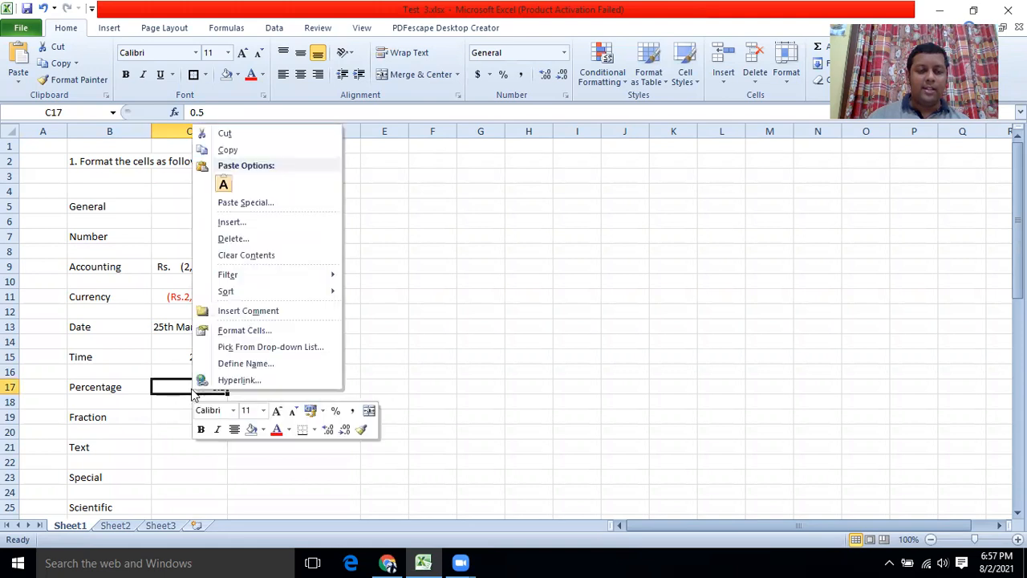
click(232, 329)
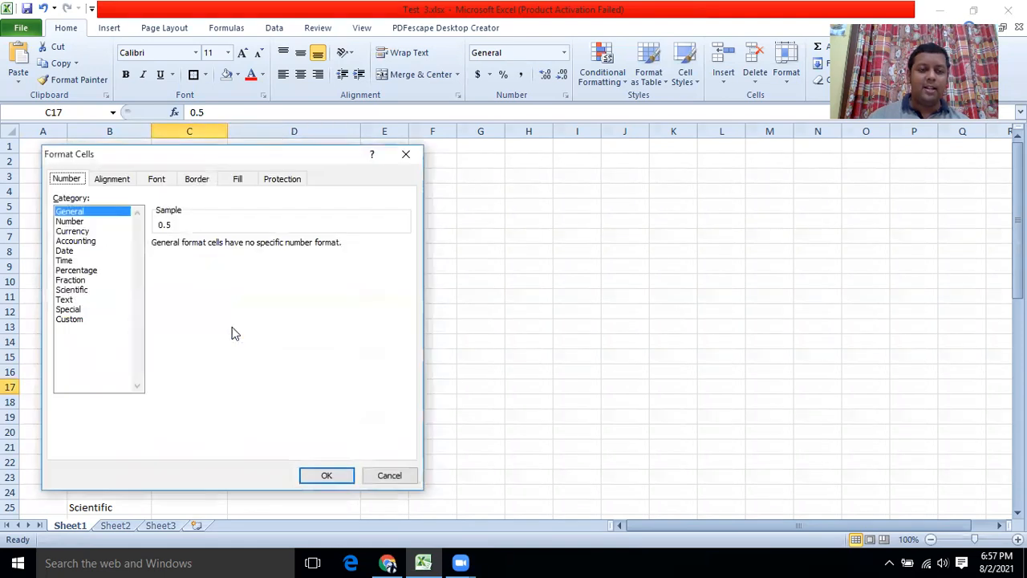
click(80, 272)
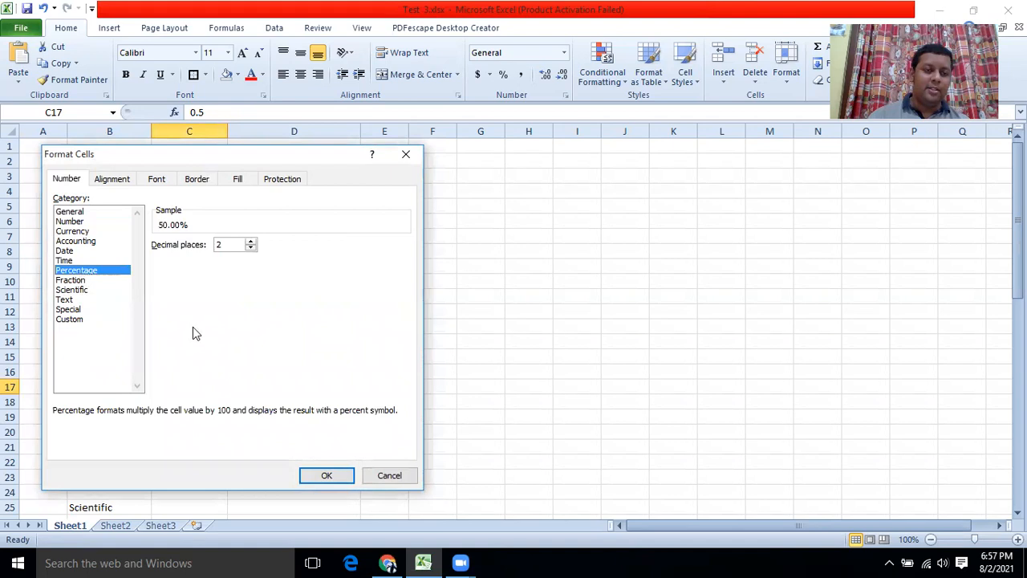
click(251, 248)
click(251, 249)
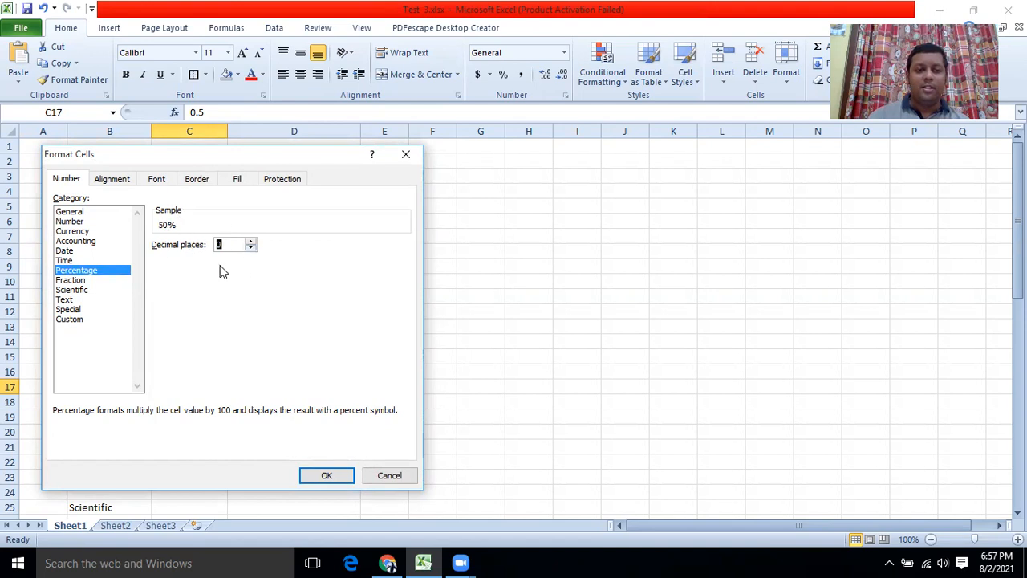
click(326, 475)
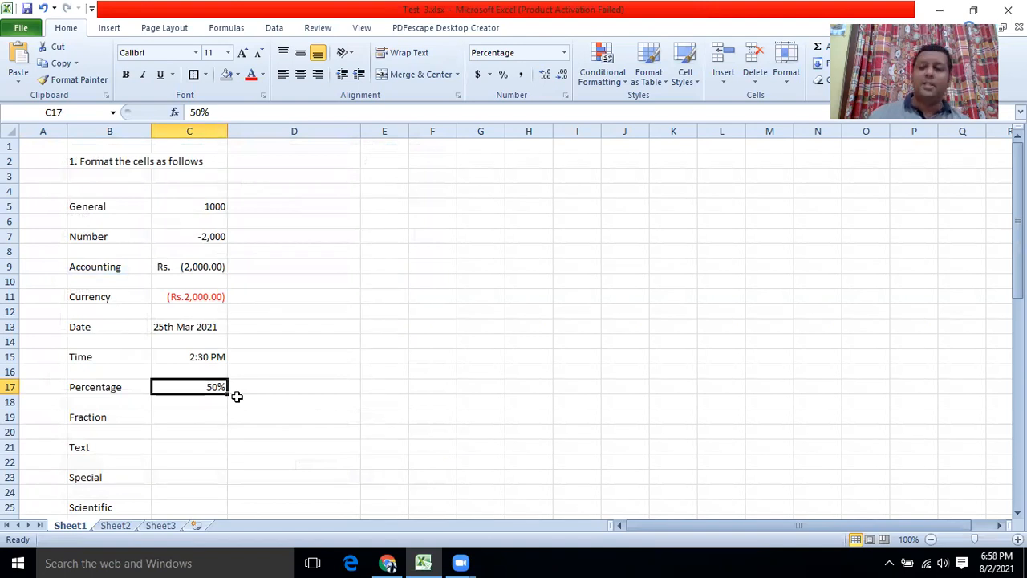
Enter 0.5 in cell C19 beside Fraction.
scroll(237, 396, down, 3)
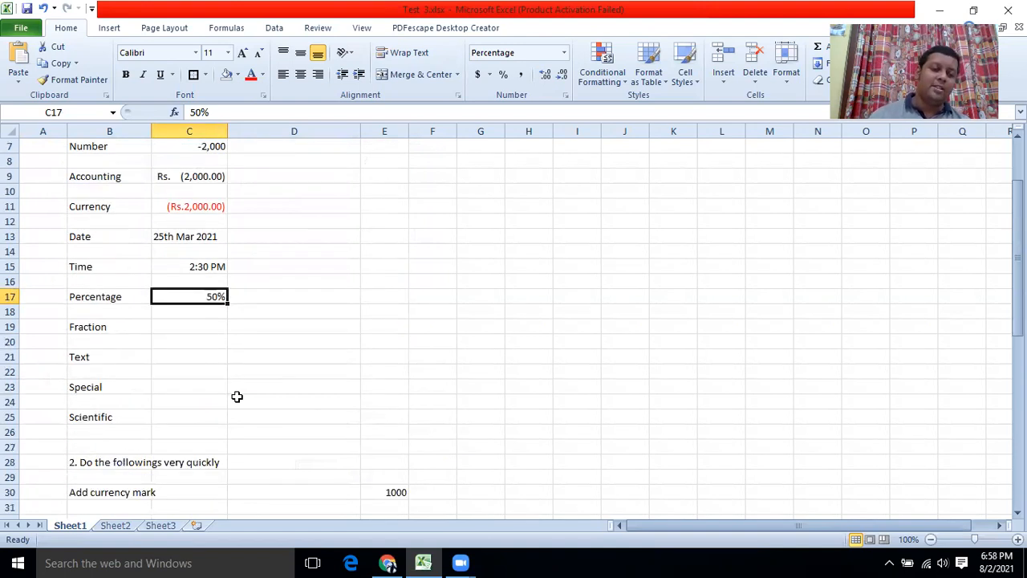
click(177, 281)
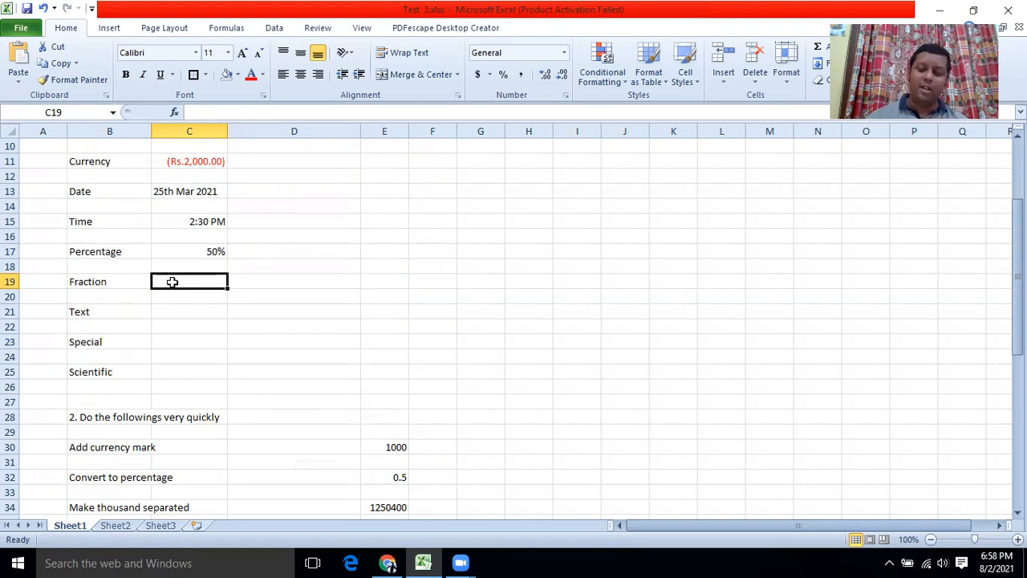
text(0.5)
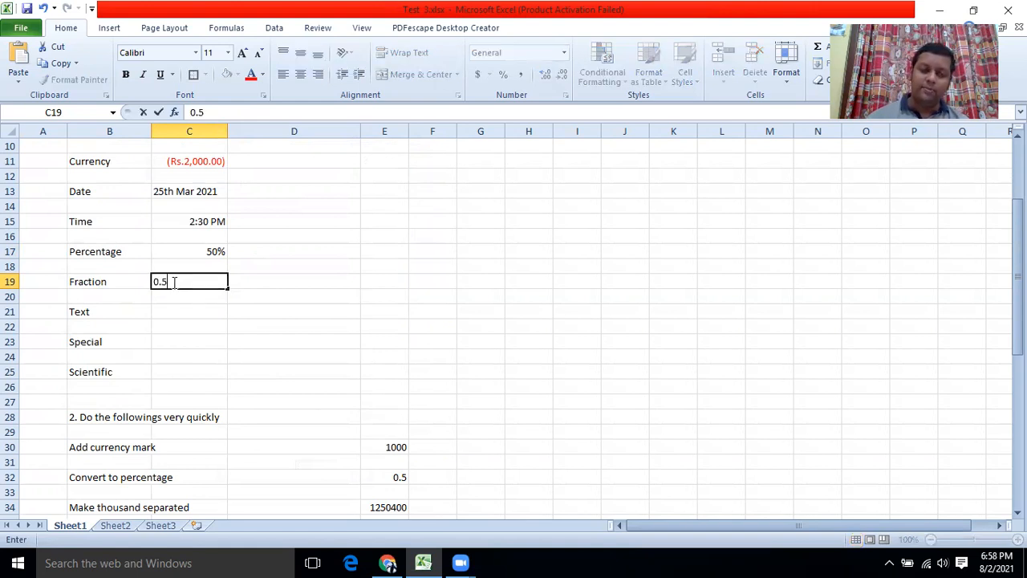
key(Return)
Apply the Fraction format to C19 so it shows 1/2, then select C21.
click(181, 277)
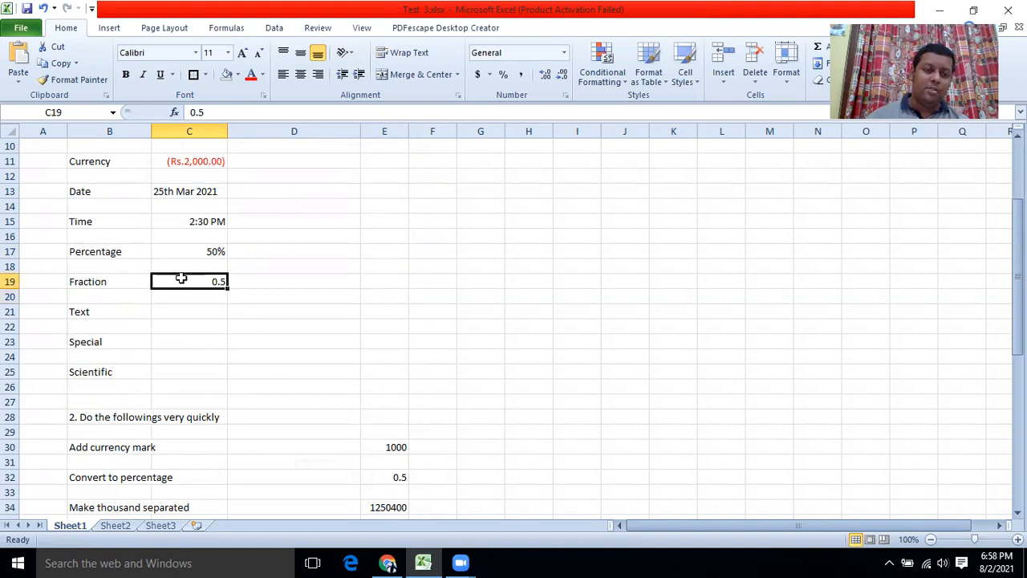
right_click(183, 281)
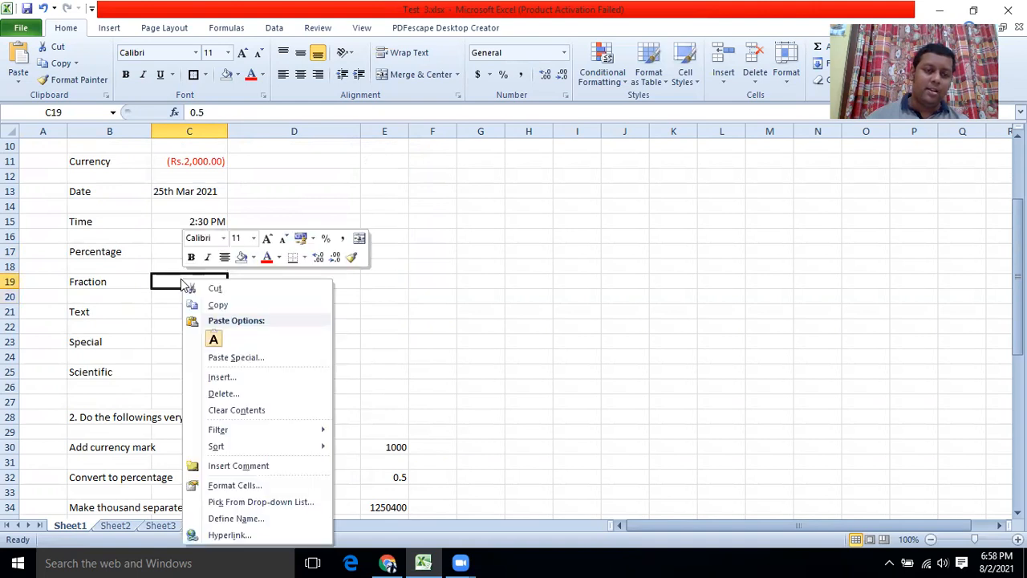
click(243, 487)
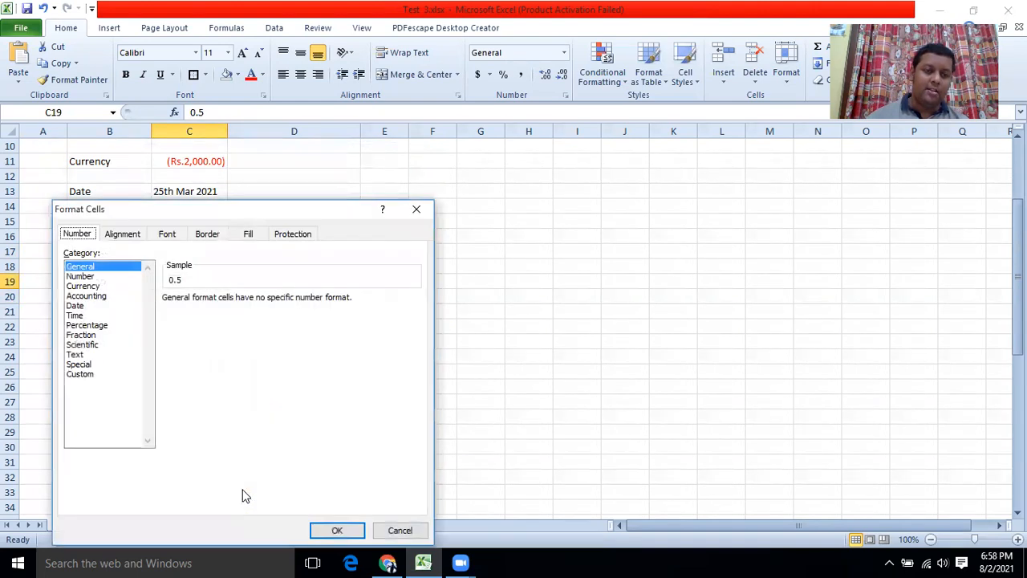
click(81, 336)
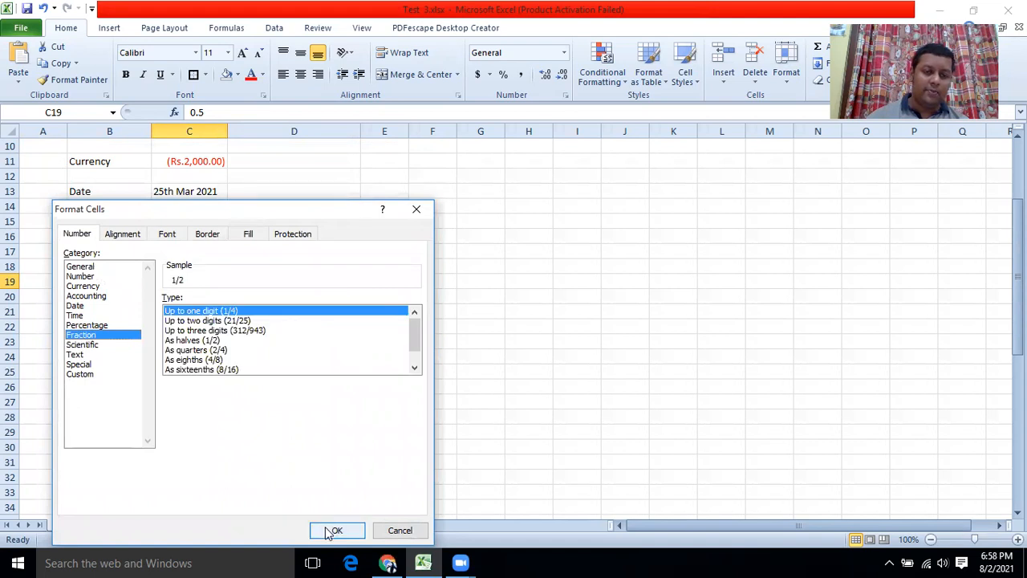
click(329, 530)
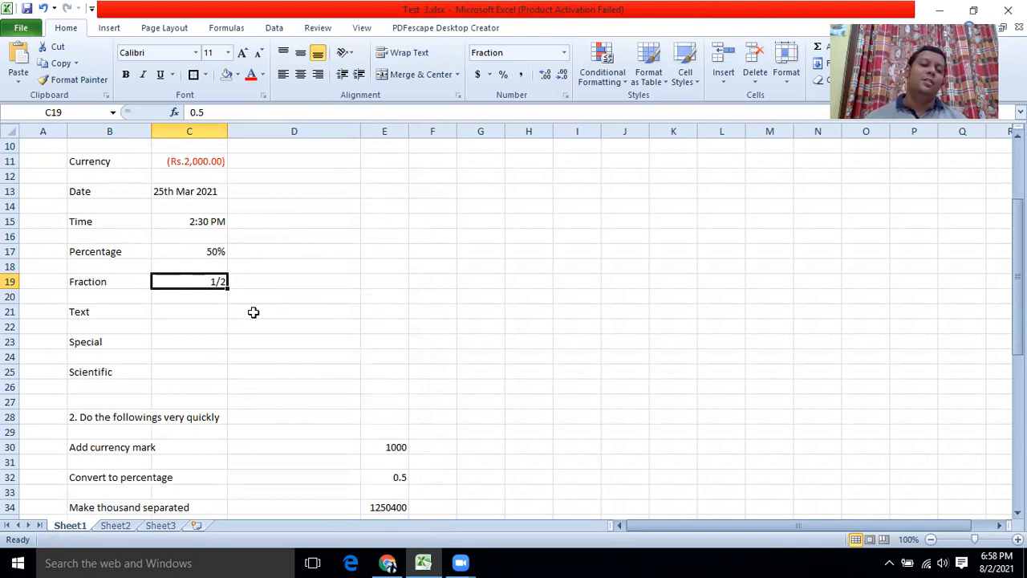
click(179, 310)
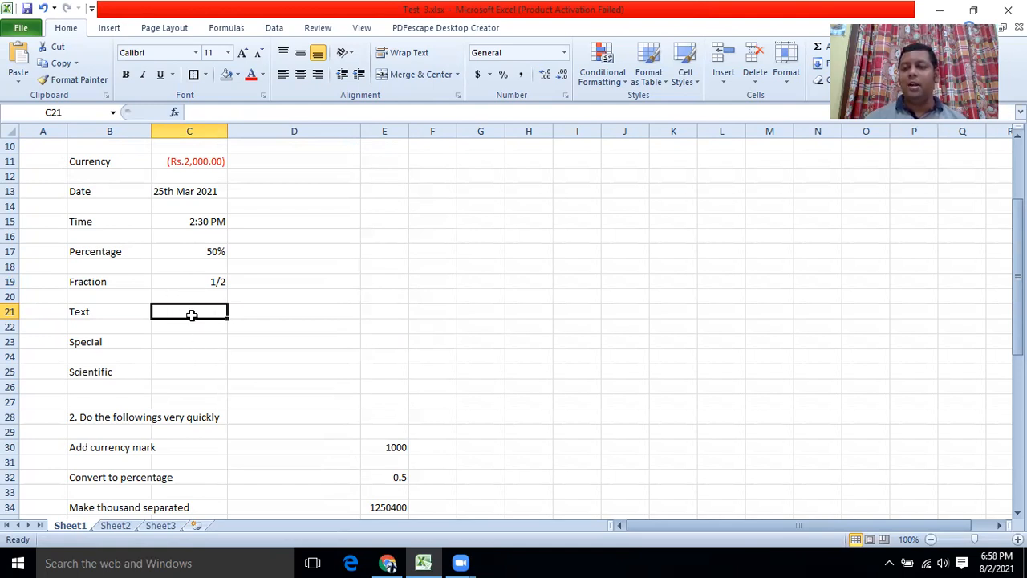
Format C21 as Text and enter a person's name in it.
right_click(191, 315)
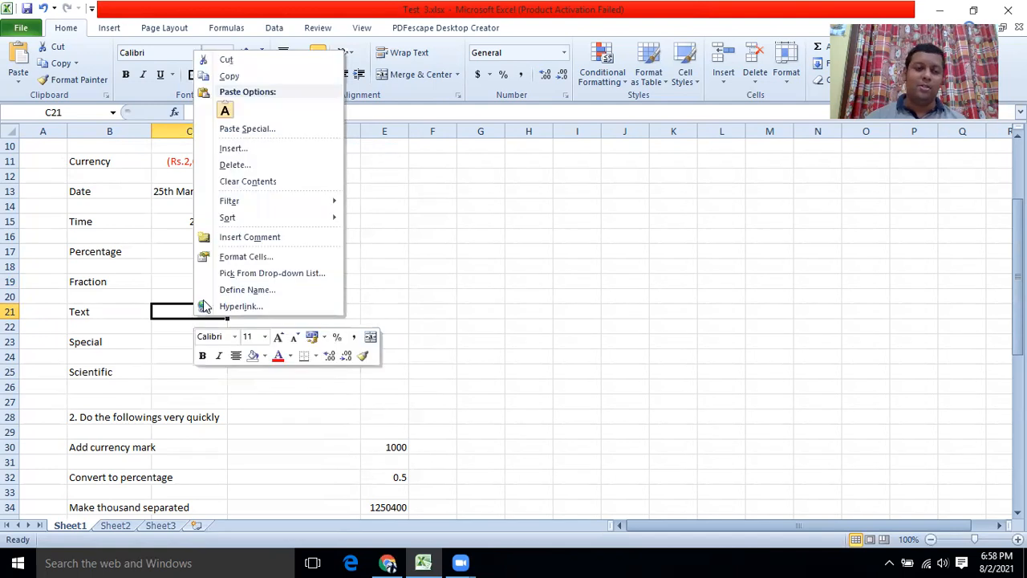
click(233, 255)
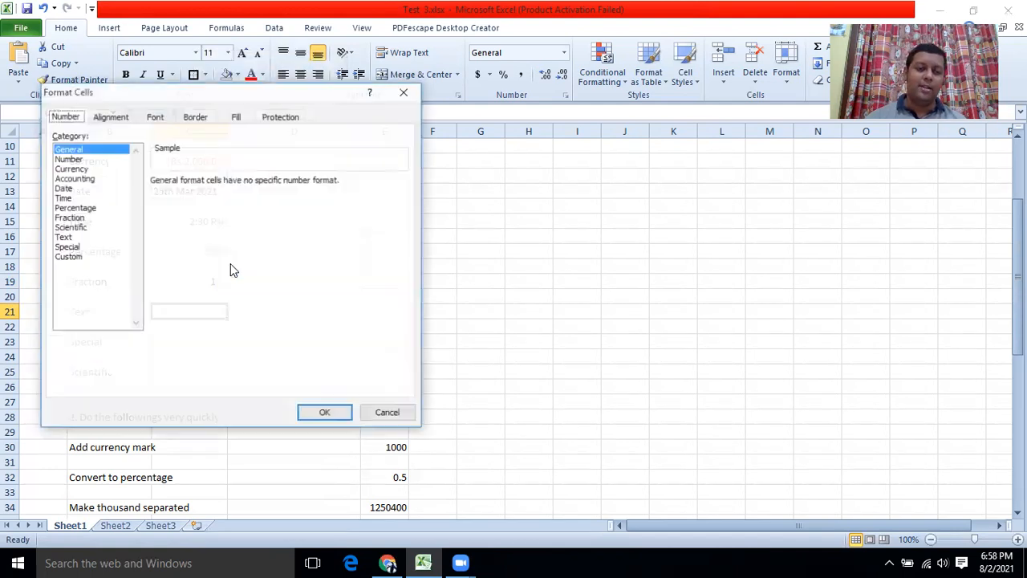
click(72, 238)
click(321, 414)
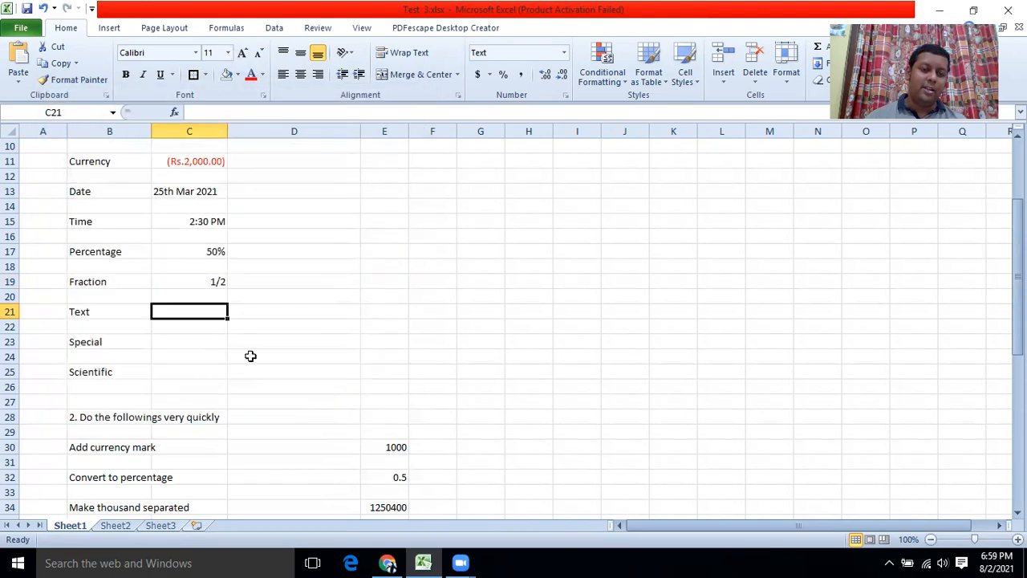
text(Saman)
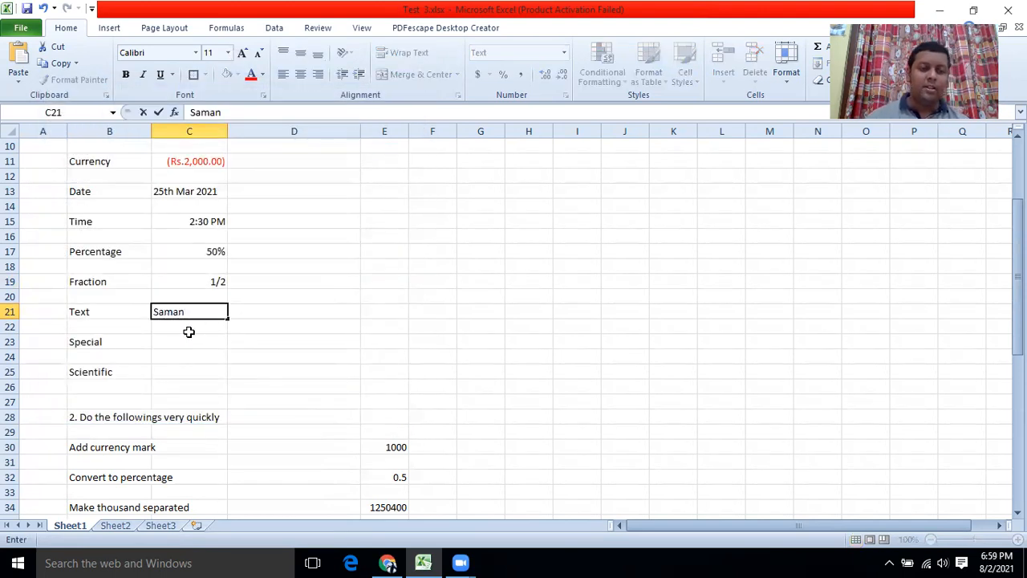
key(Return)
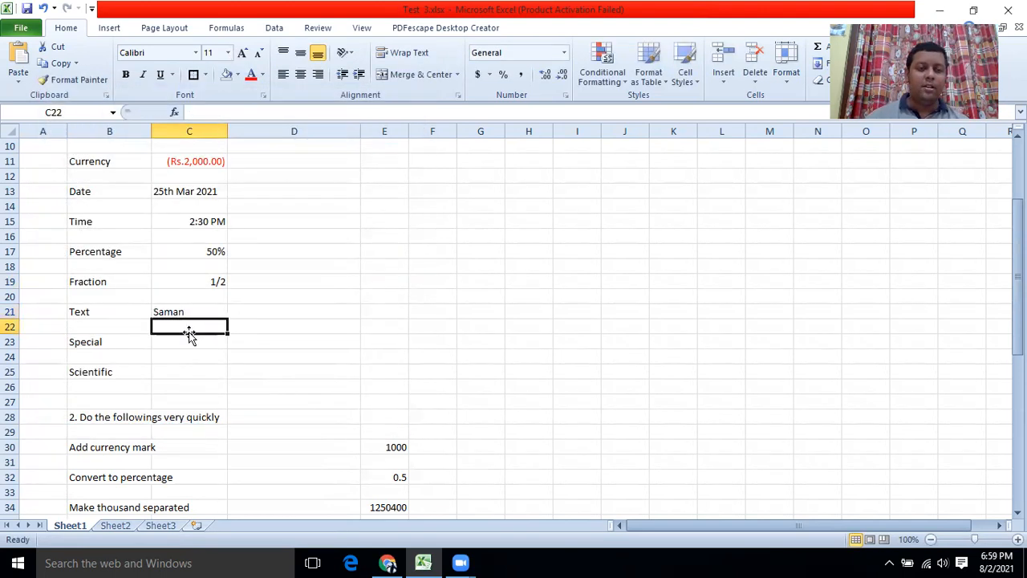
Replace C21's entry with 1000 and inspect its number-stored-as-text warning.
click(187, 313)
text(1000)
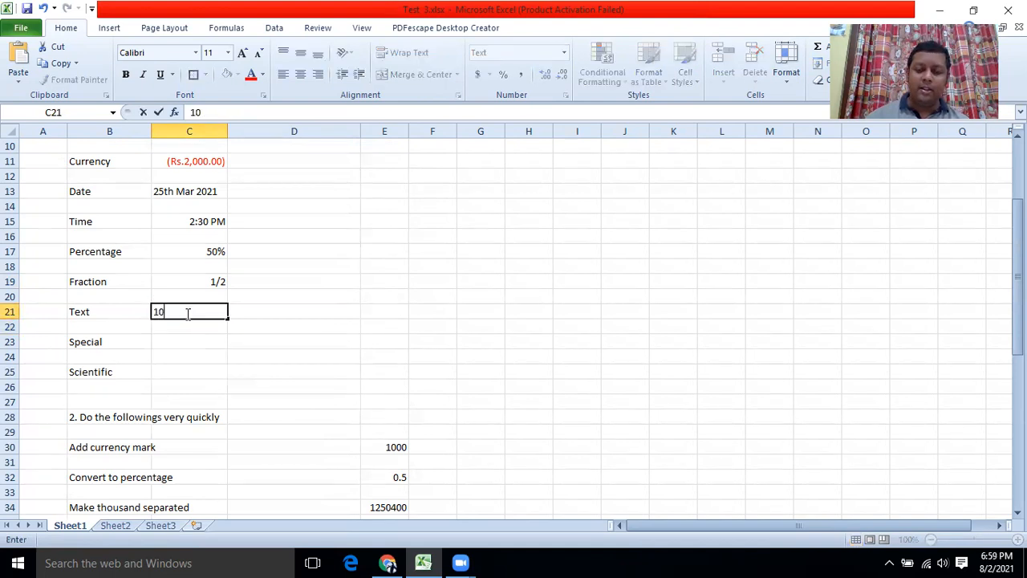
click(232, 402)
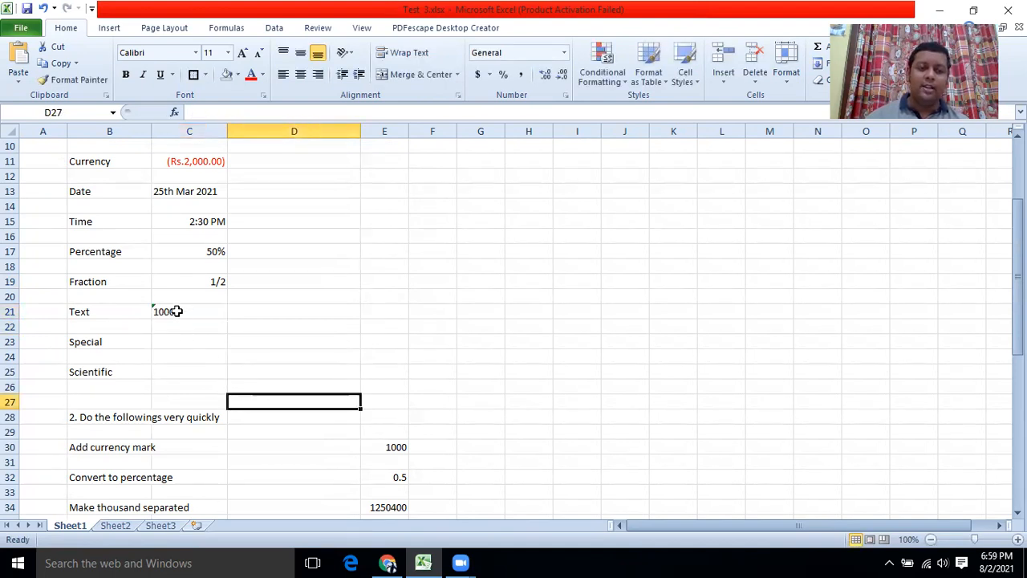
click(154, 310)
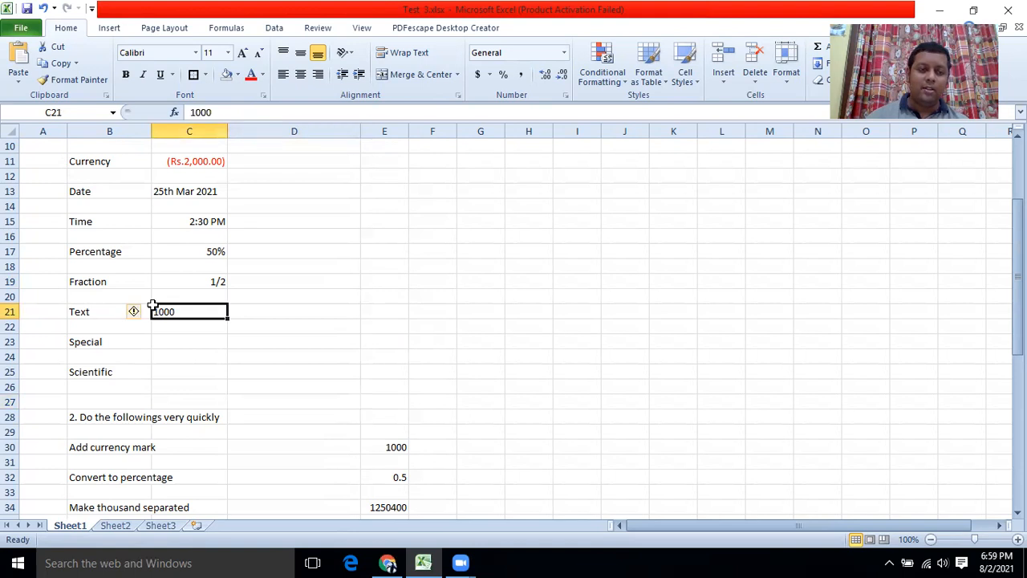
click(135, 312)
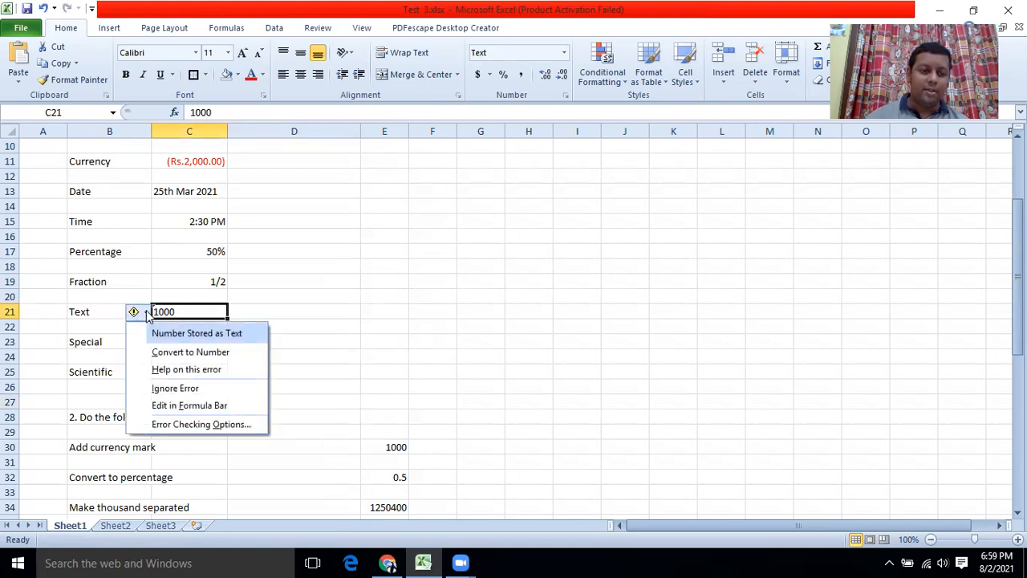
click(289, 311)
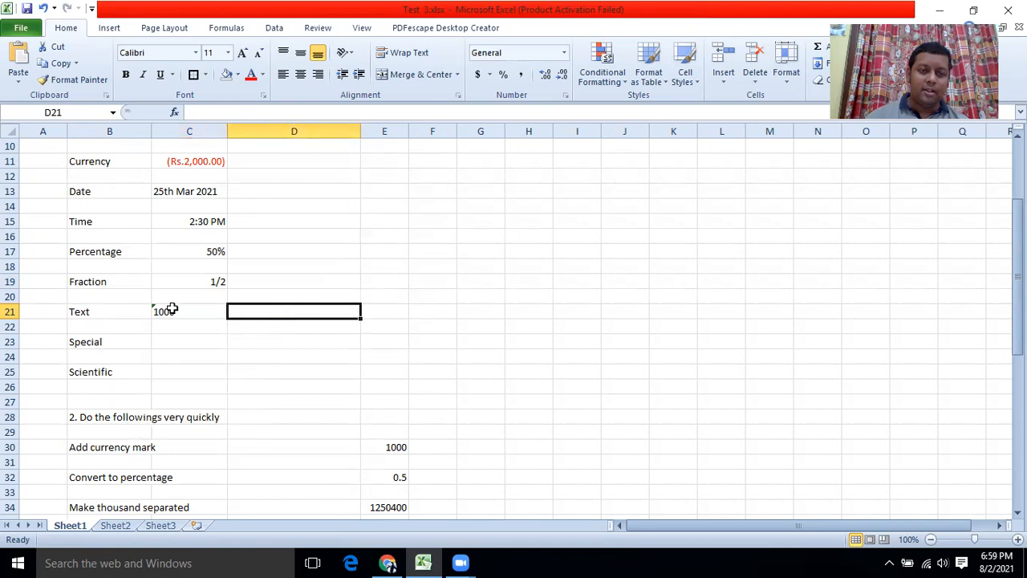
click(197, 316)
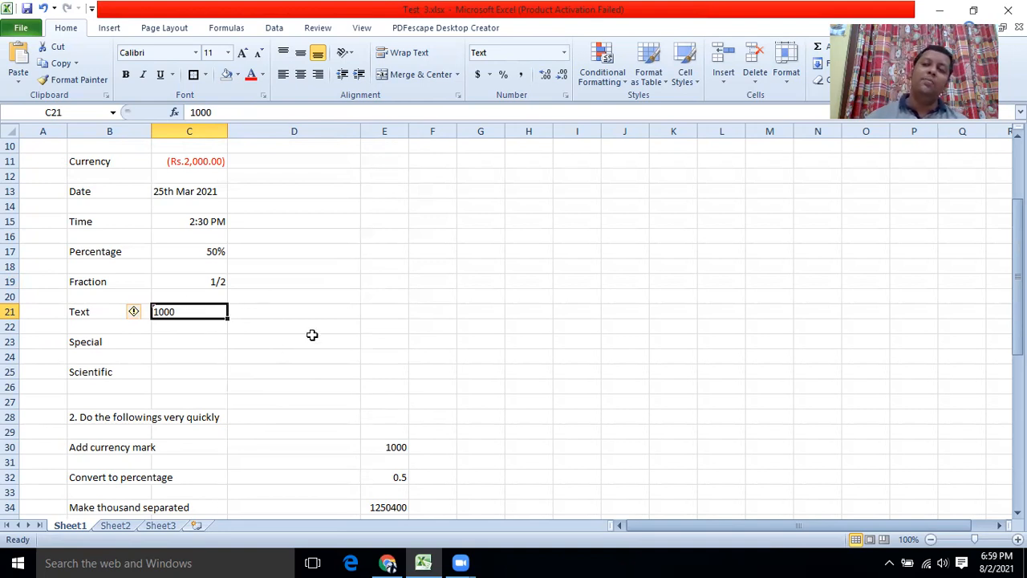
click(188, 324)
click(186, 314)
click(180, 310)
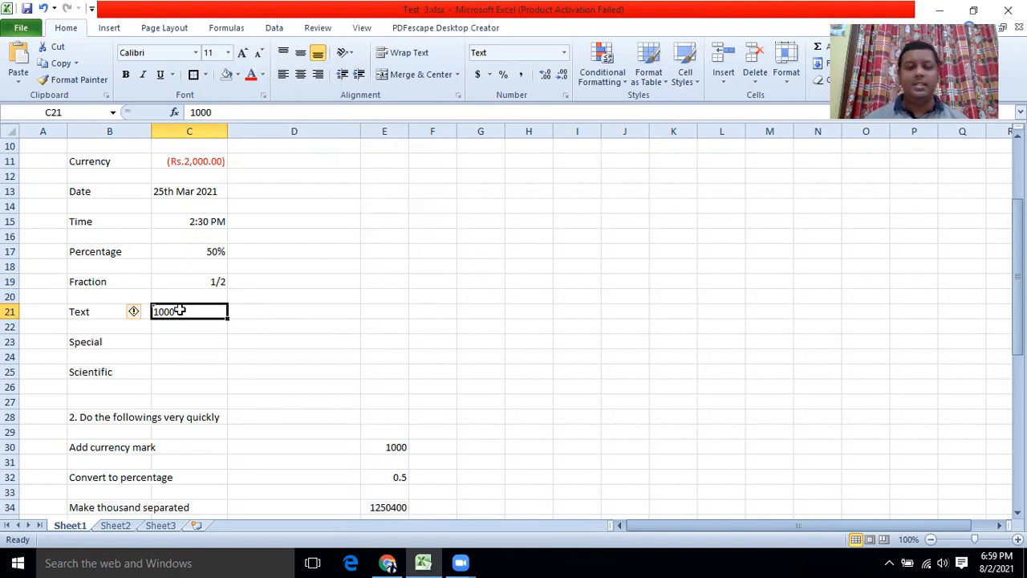
Retype the name in C21, then format C23 as Special Phone Number and enter a phone number.
text(Saman)
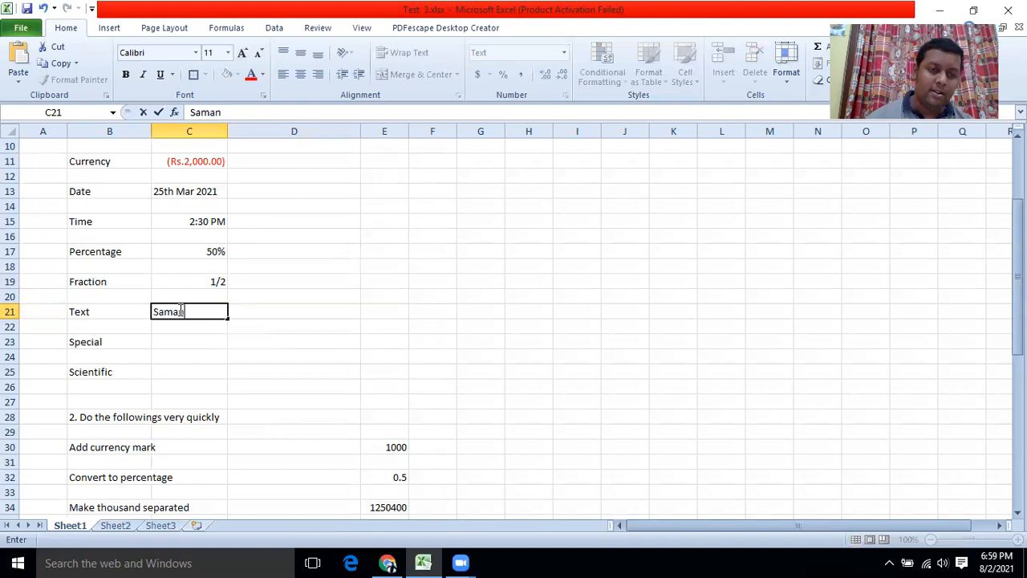
click(184, 340)
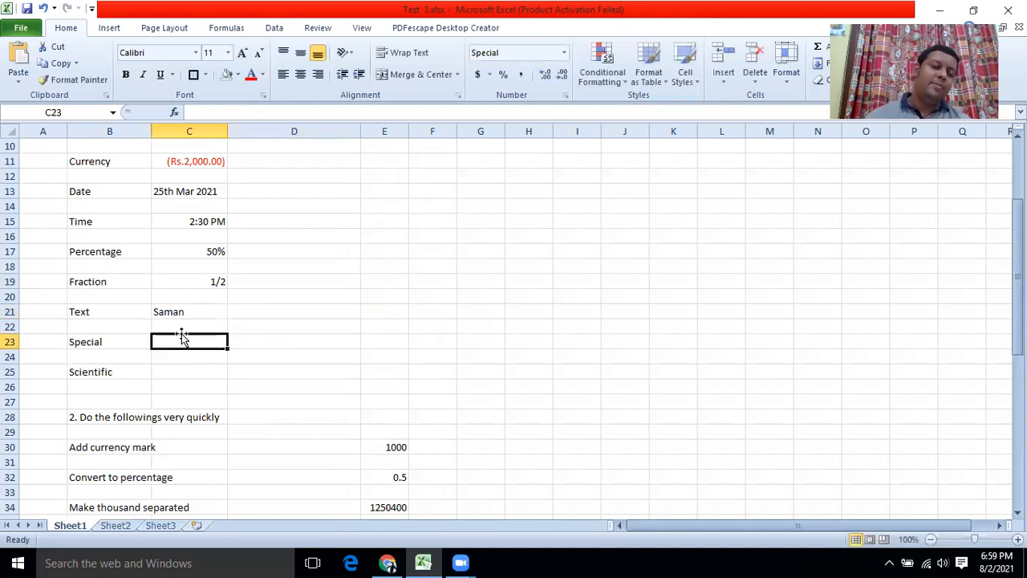
right_click(183, 340)
click(232, 287)
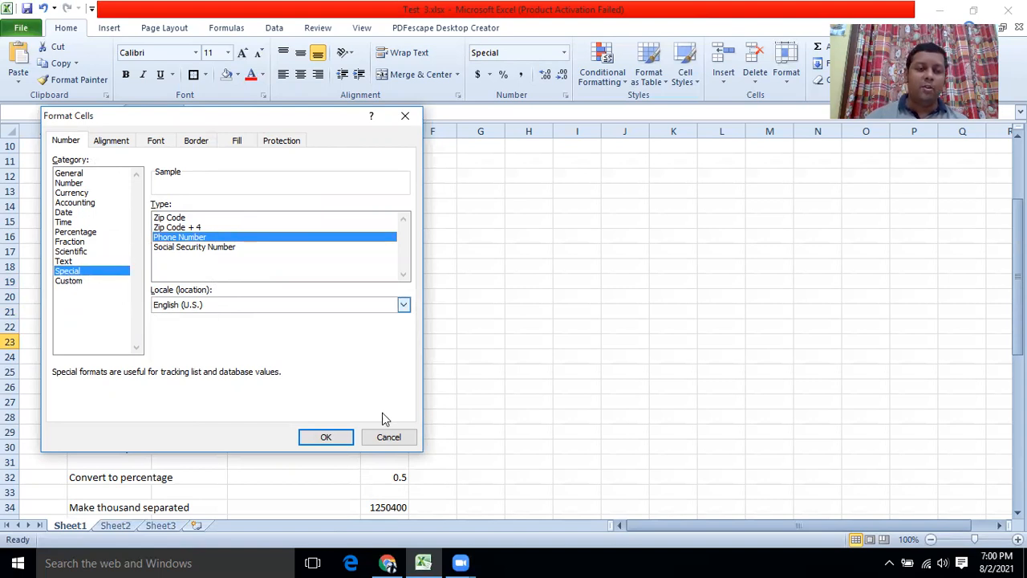
click(337, 437)
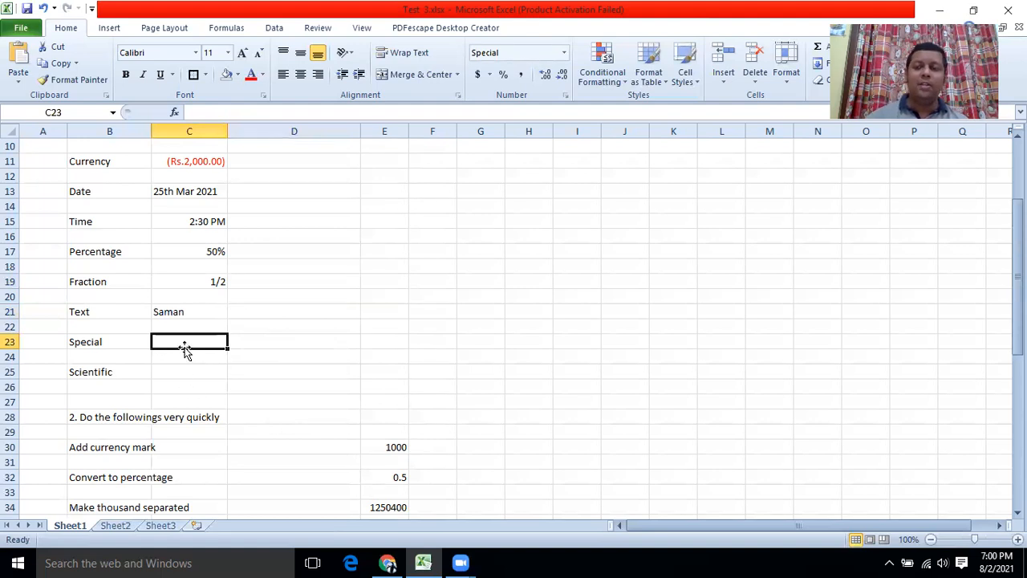
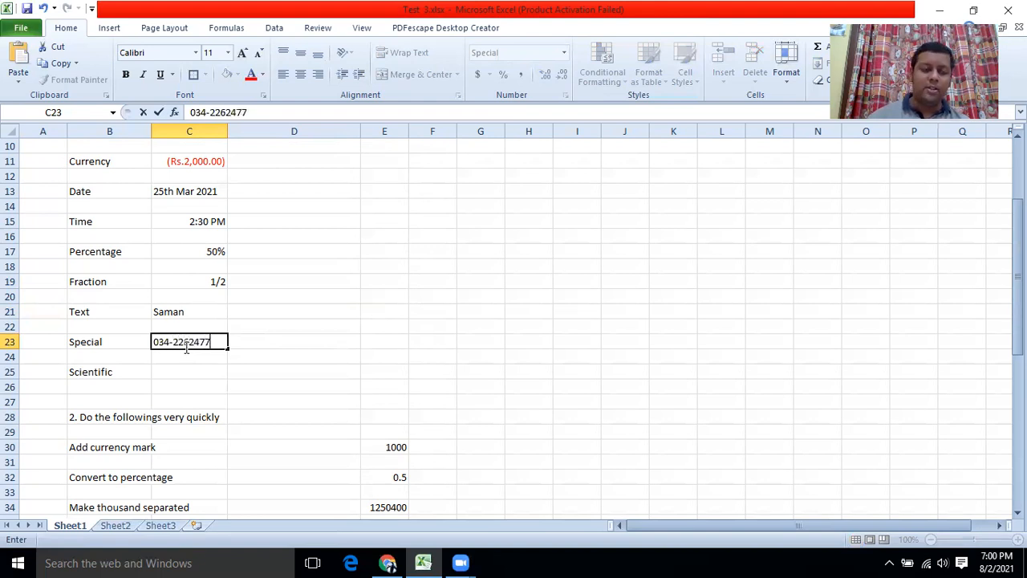
click(343, 341)
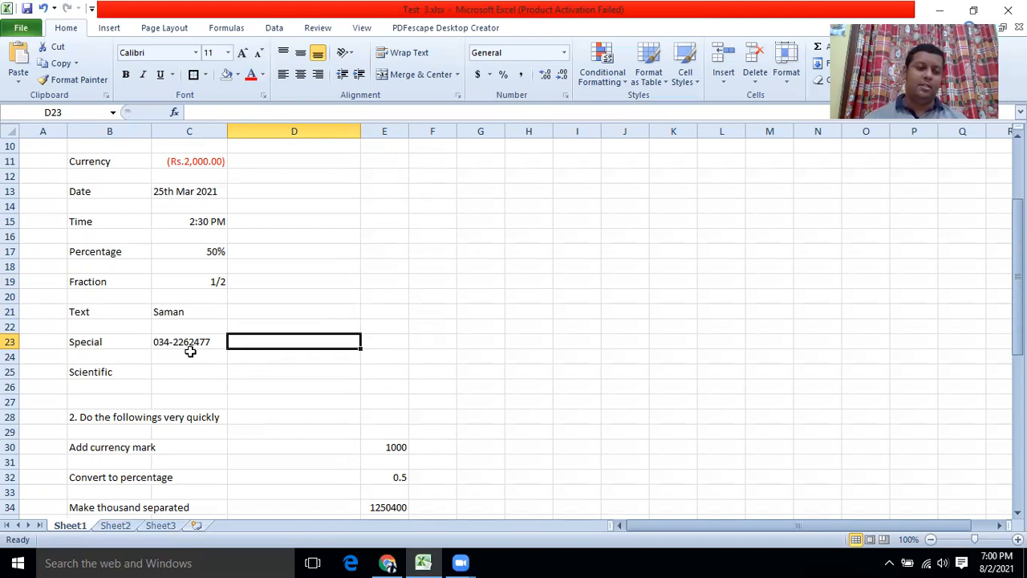
click(192, 367)
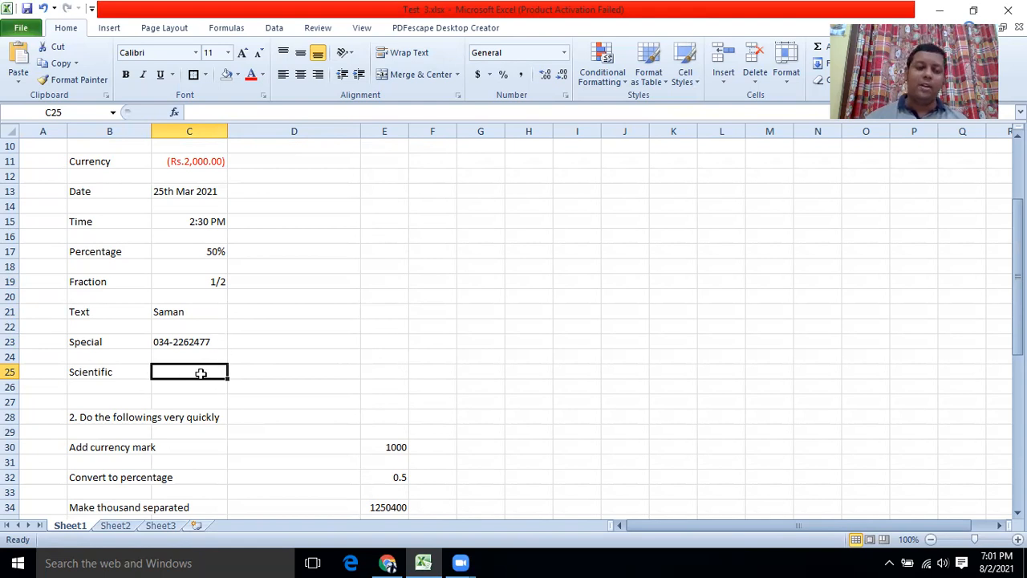
text(1)
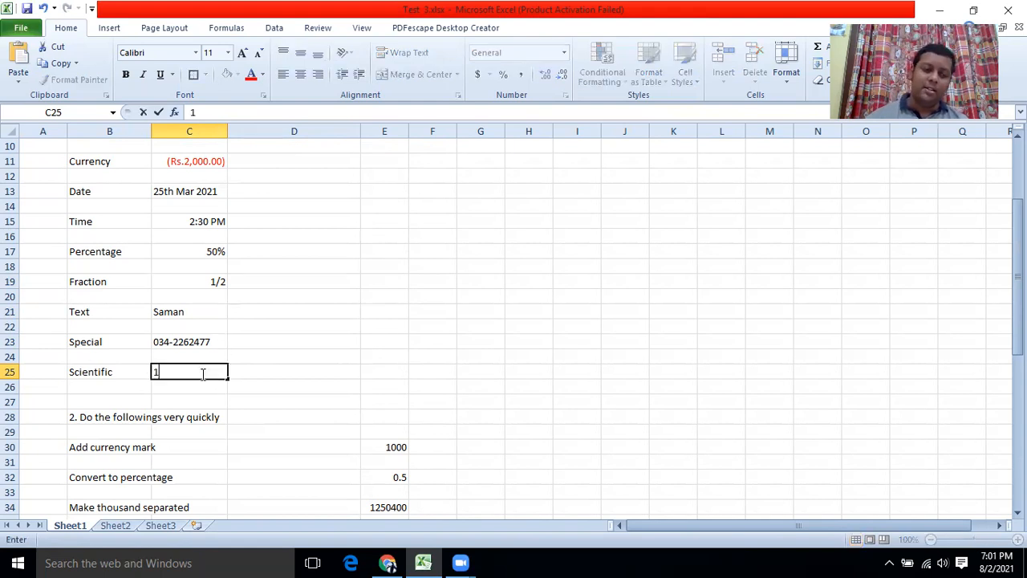
text(00000)
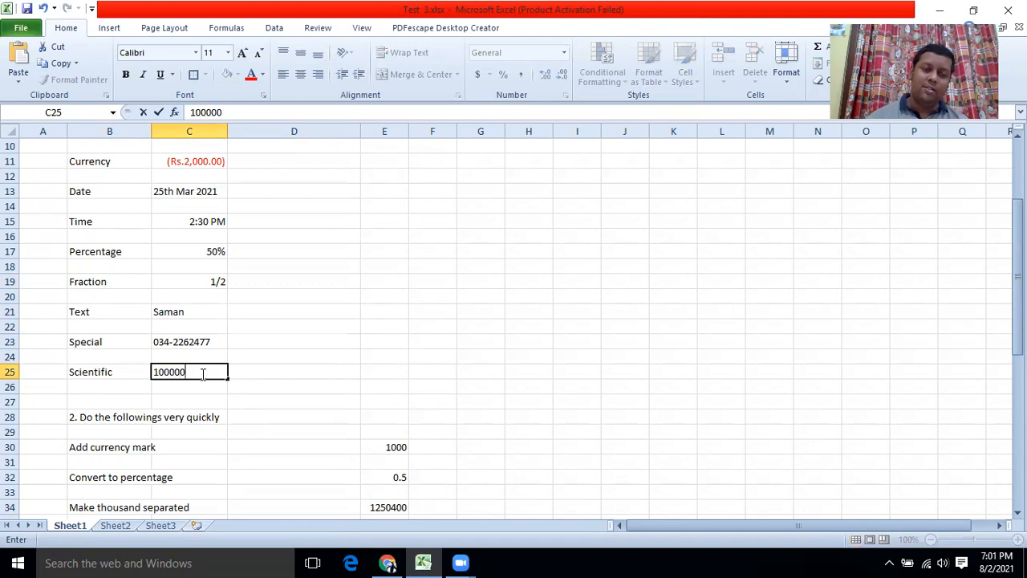
text(0000000)
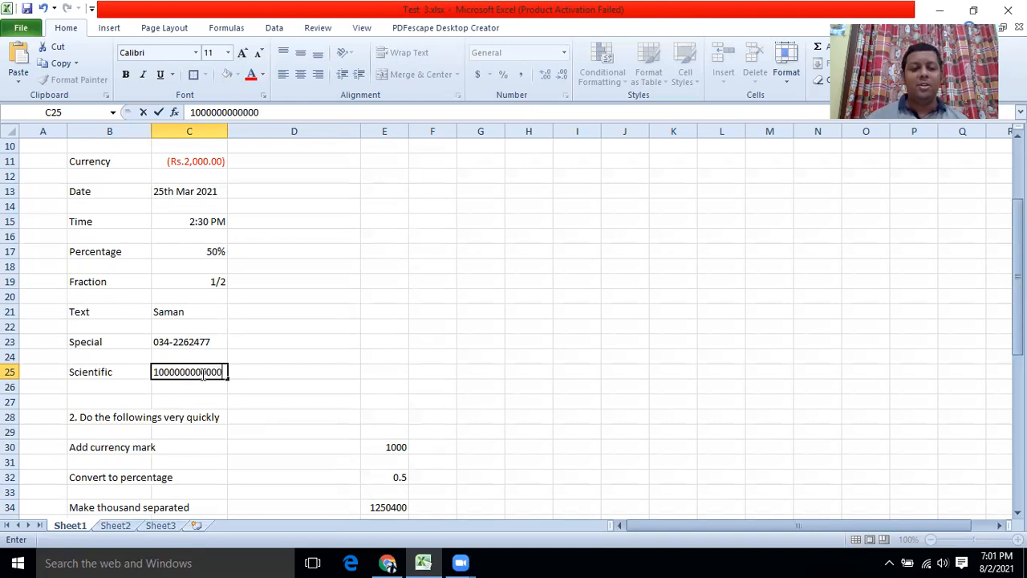
click(243, 399)
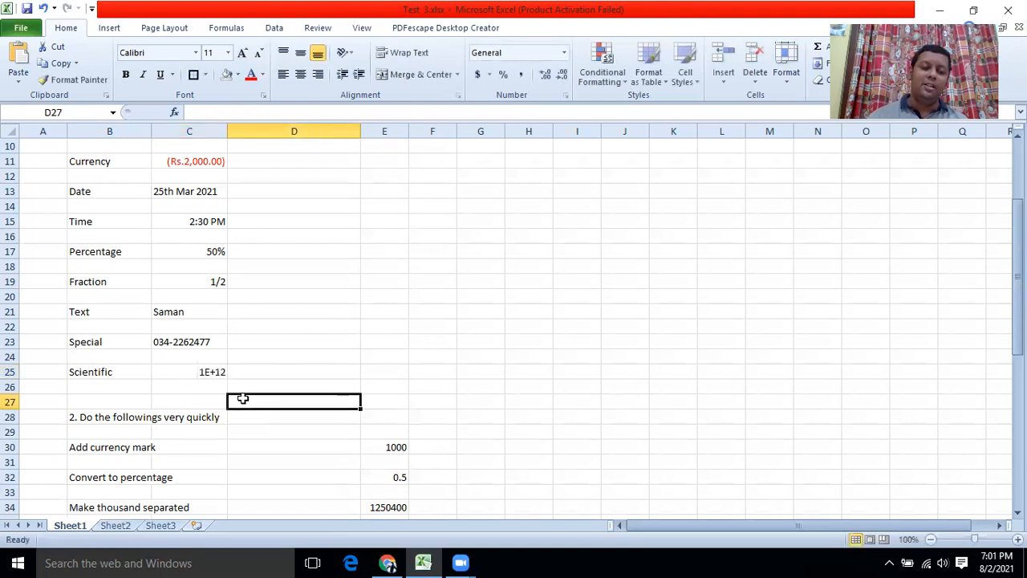
right_click(183, 372)
click(215, 317)
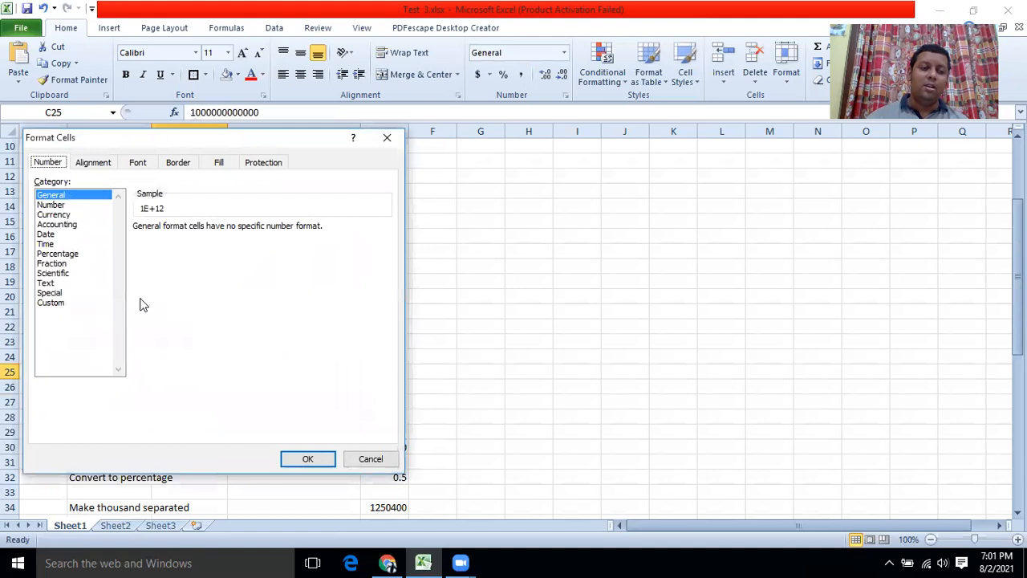
click(53, 274)
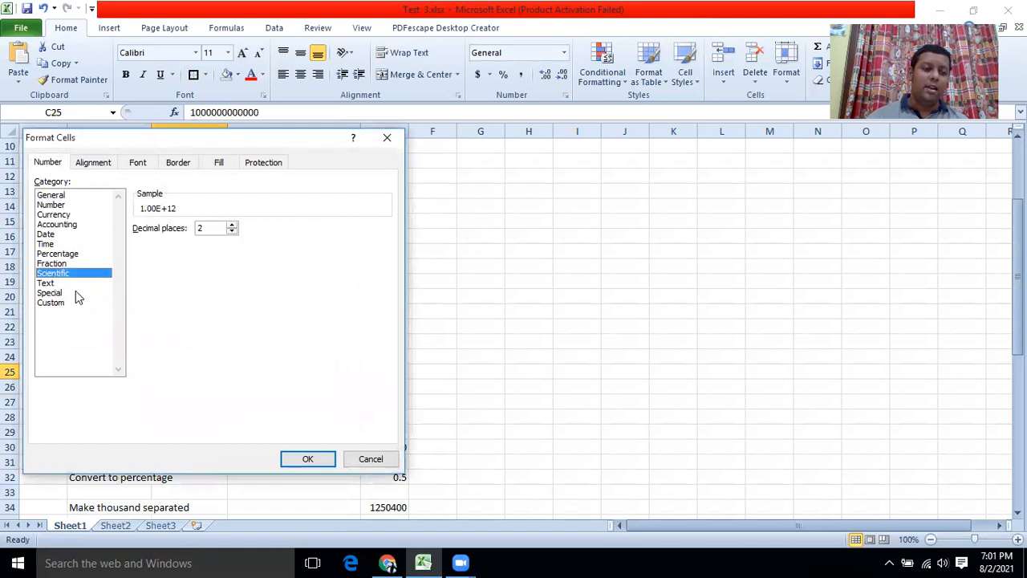
click(308, 460)
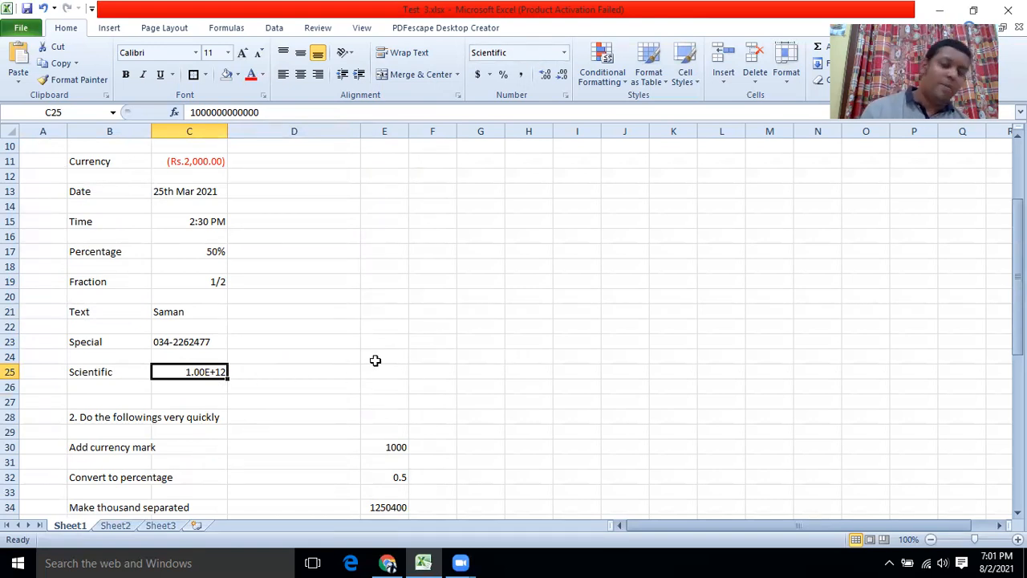
Apply Accounting Number Format to the 1000 in E30 so it reads Rs. 1,000.00.
scroll(300, 256, down, 4)
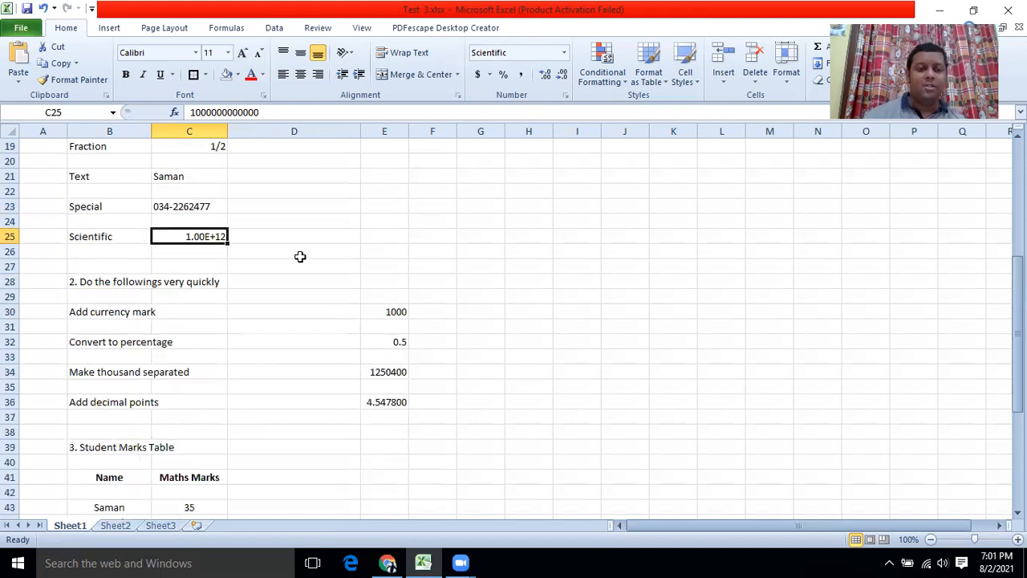
scroll(300, 256, down, 1)
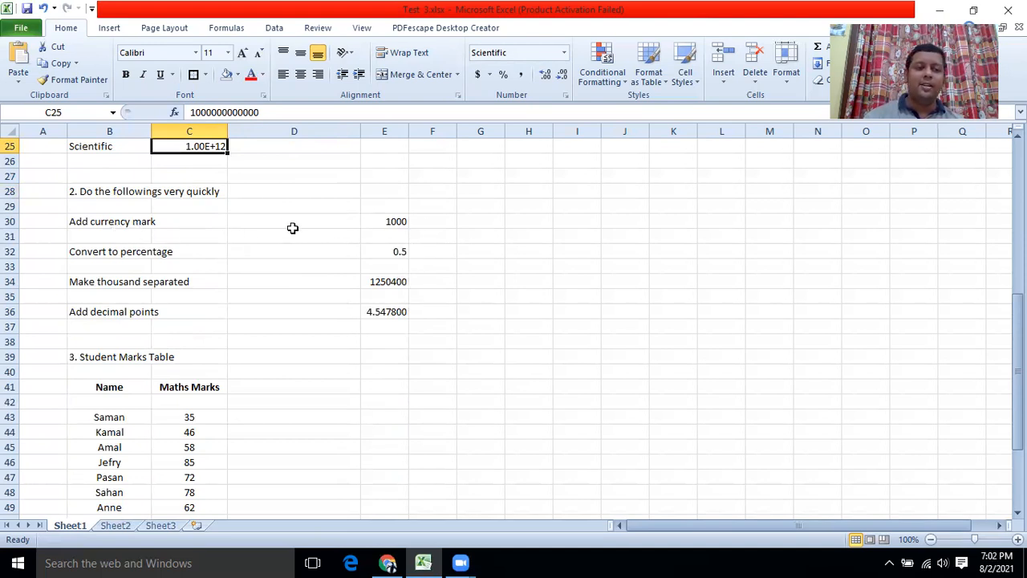
right_click(374, 224)
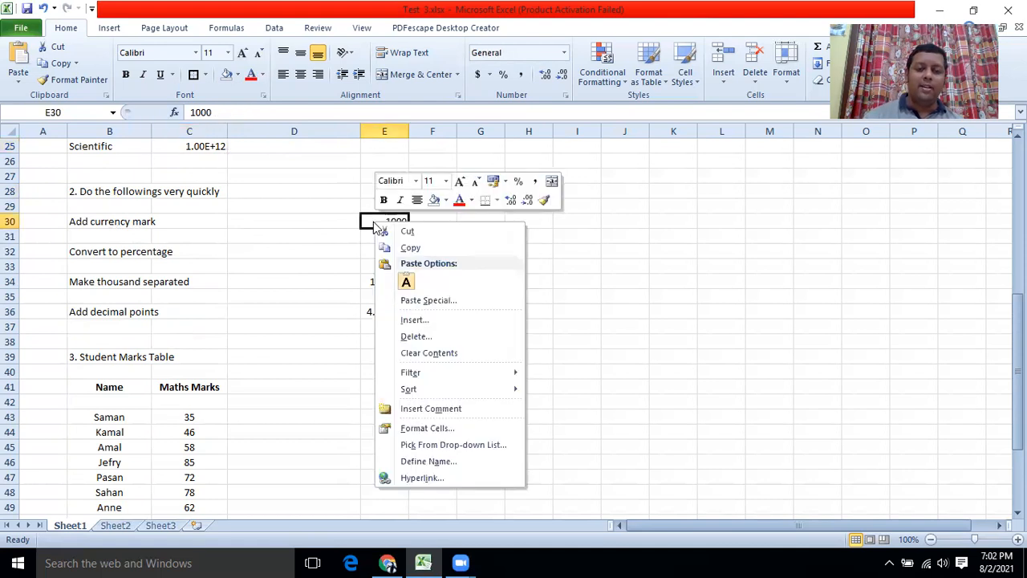
click(427, 428)
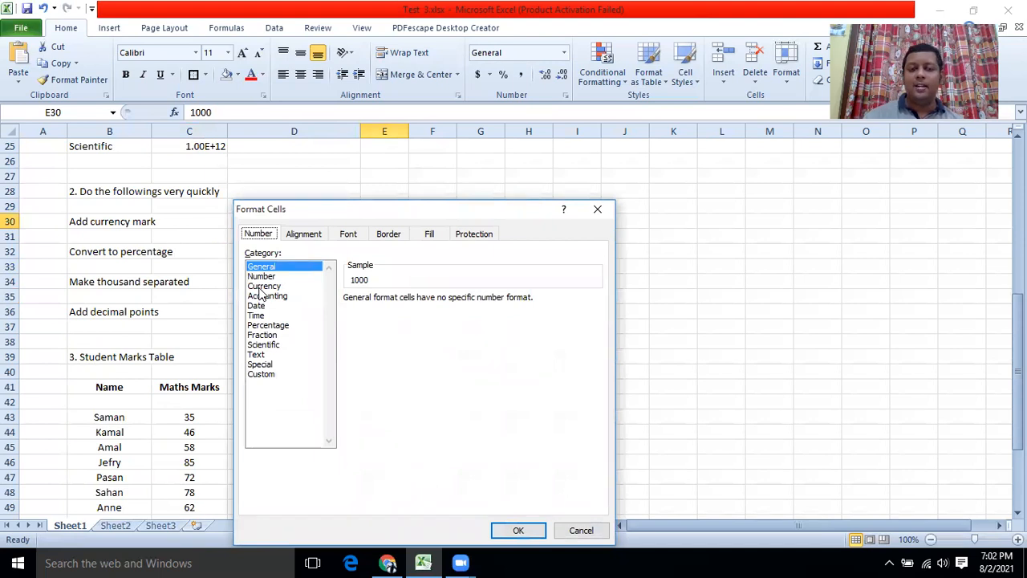
click(584, 530)
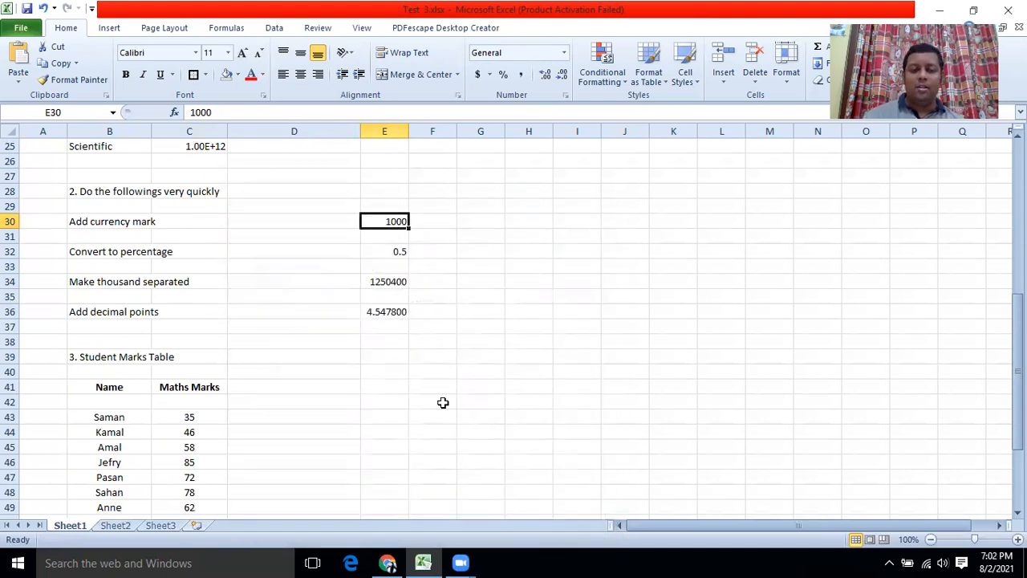
click(476, 75)
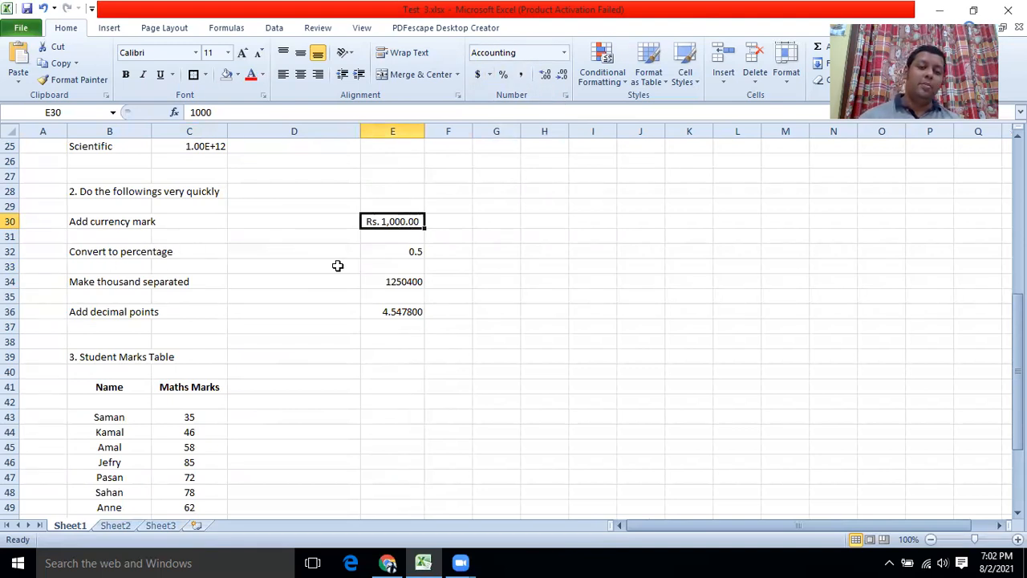
click(363, 253)
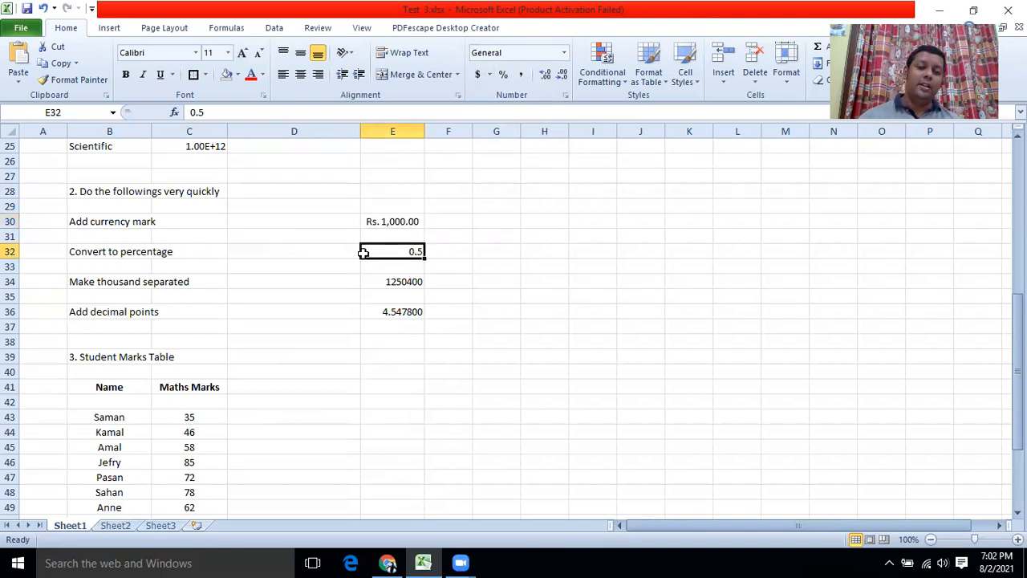
Show E32's 0.5 as 50% and give E34's 1250400 Comma Style.
click(565, 53)
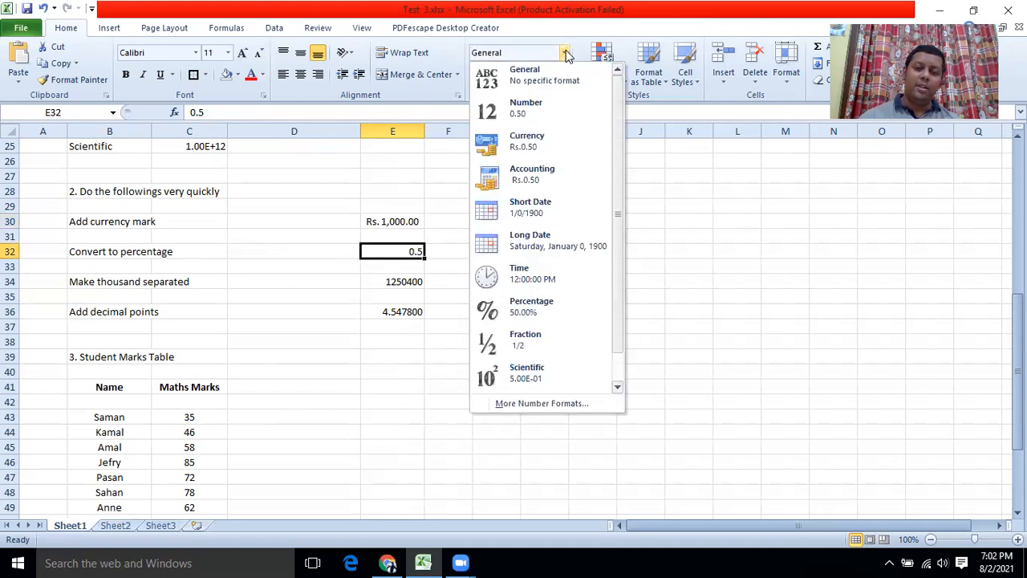
click(565, 53)
click(504, 75)
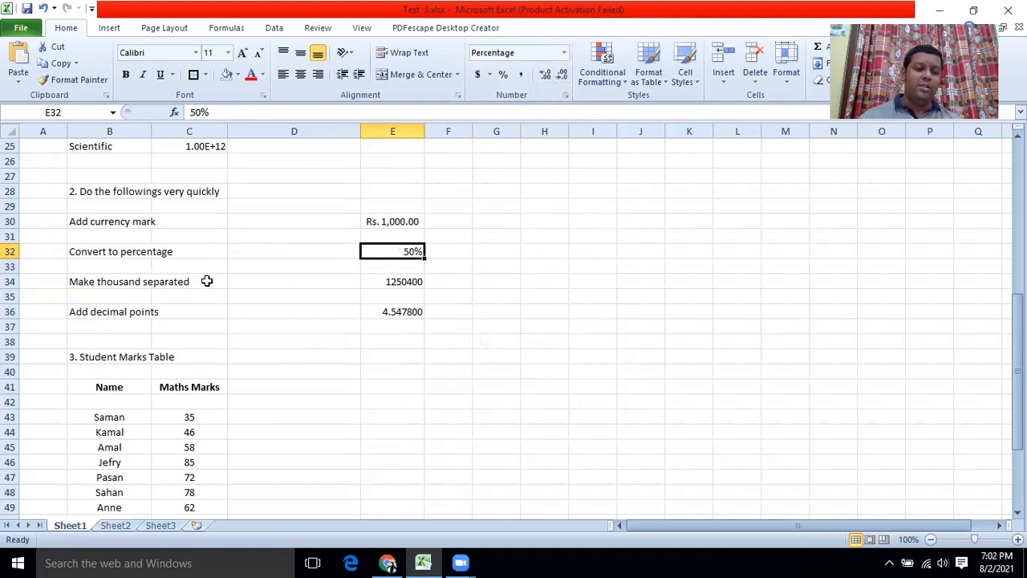
click(384, 283)
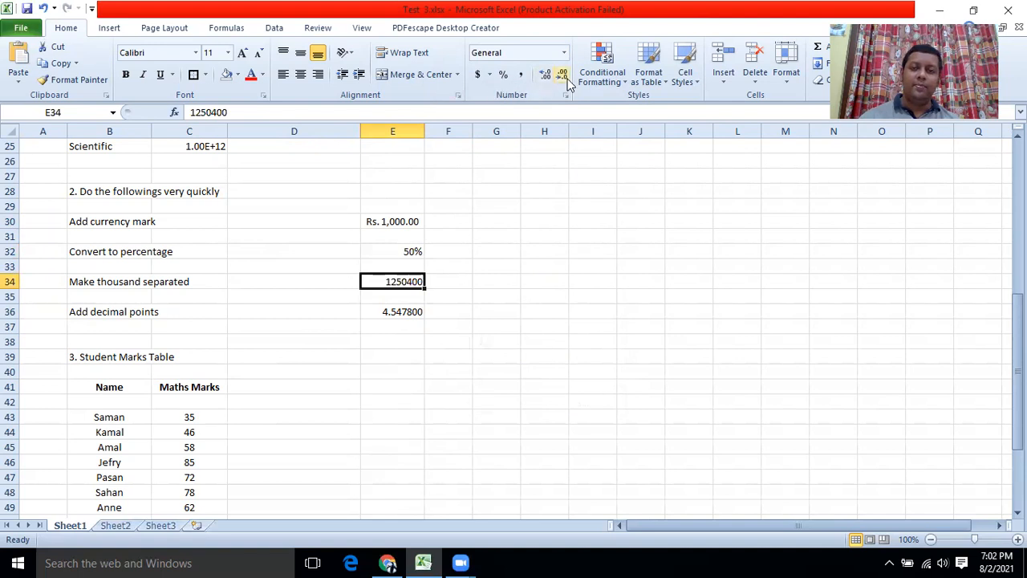
click(520, 80)
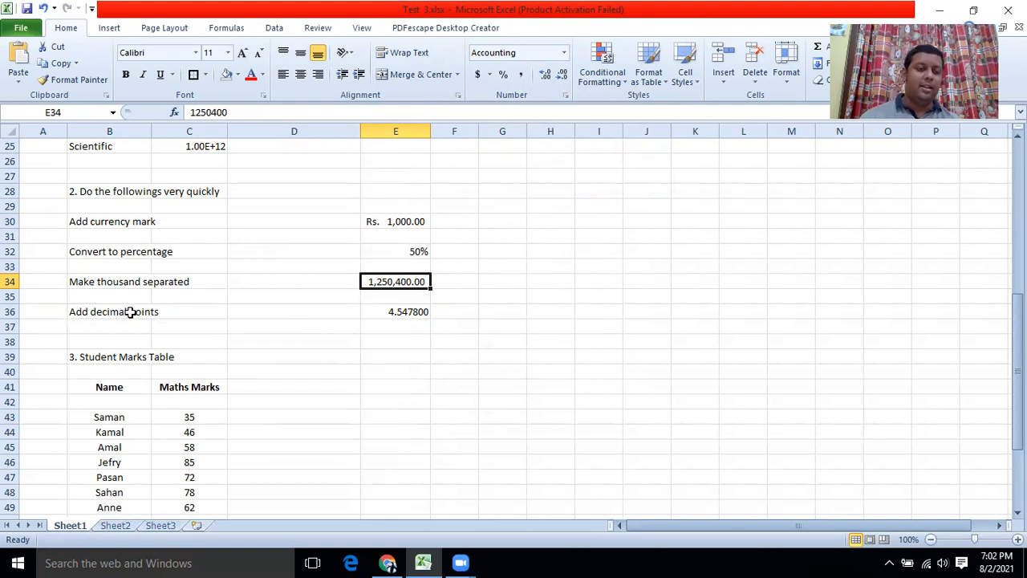
Round 4.5478 in E36 to two decimal places so it shows 4.55.
click(396, 315)
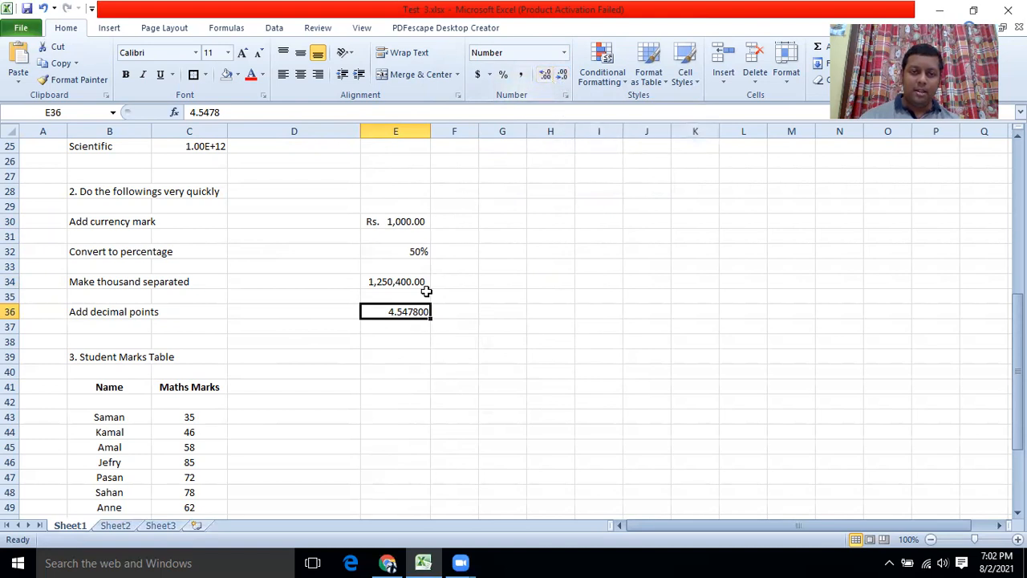
click(549, 75)
click(563, 75)
click(562, 75)
click(562, 76)
click(563, 75)
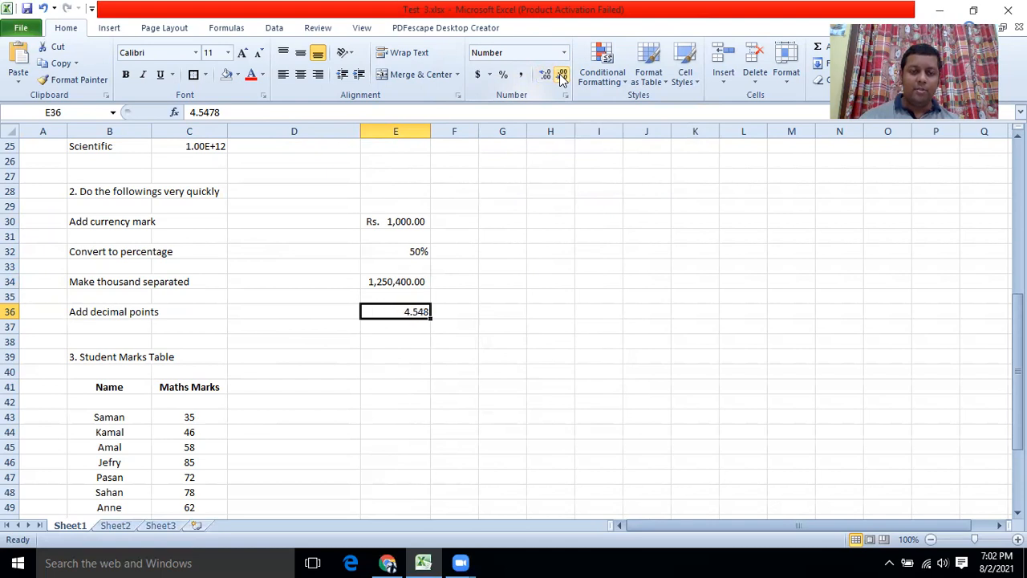
click(562, 76)
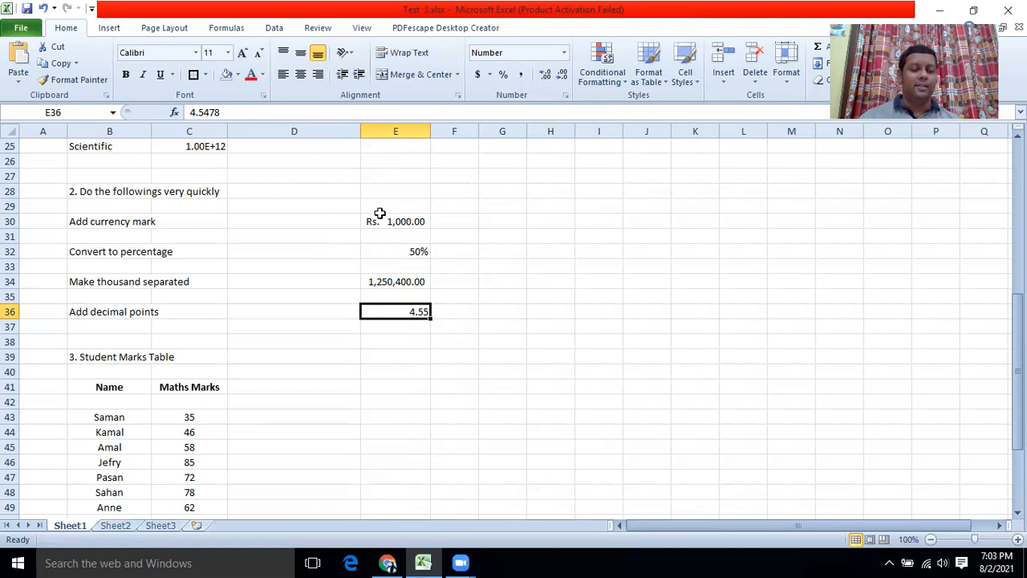
Scroll Sheet1 down to the Student Marks Table, then switch to Sheet2's task list.
scroll(240, 267, down, 2)
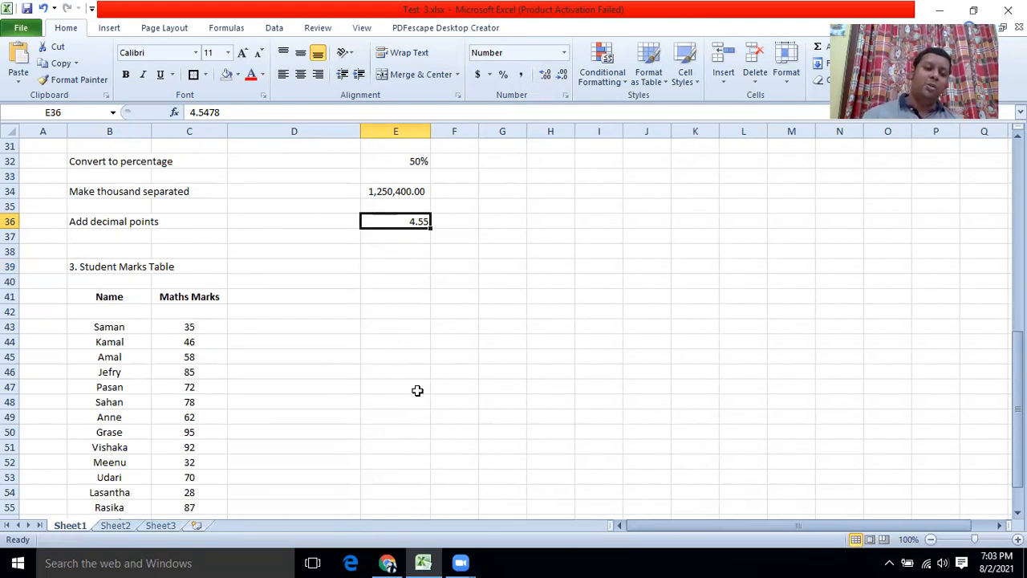
scroll(324, 378, down, 2)
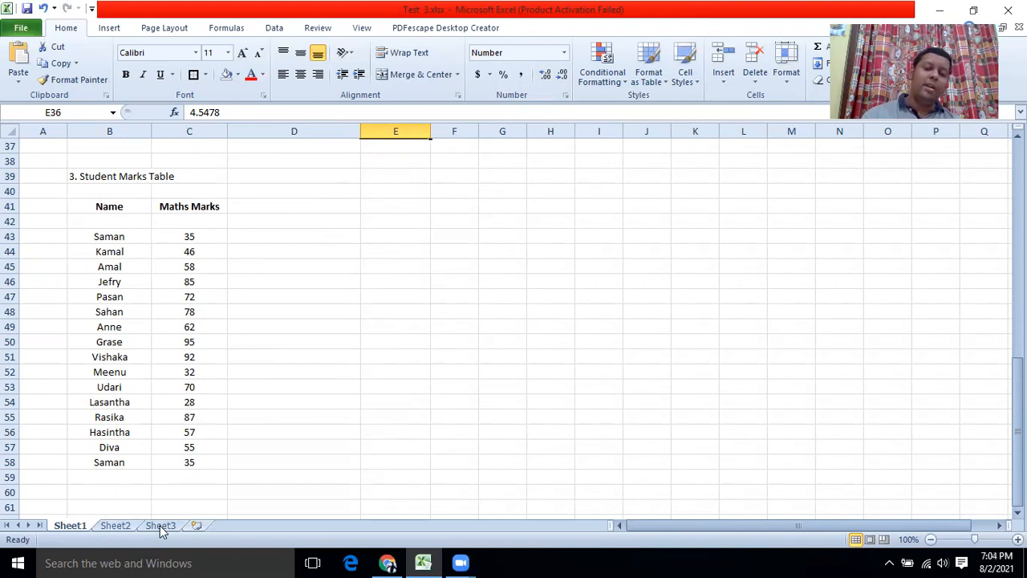
click(118, 526)
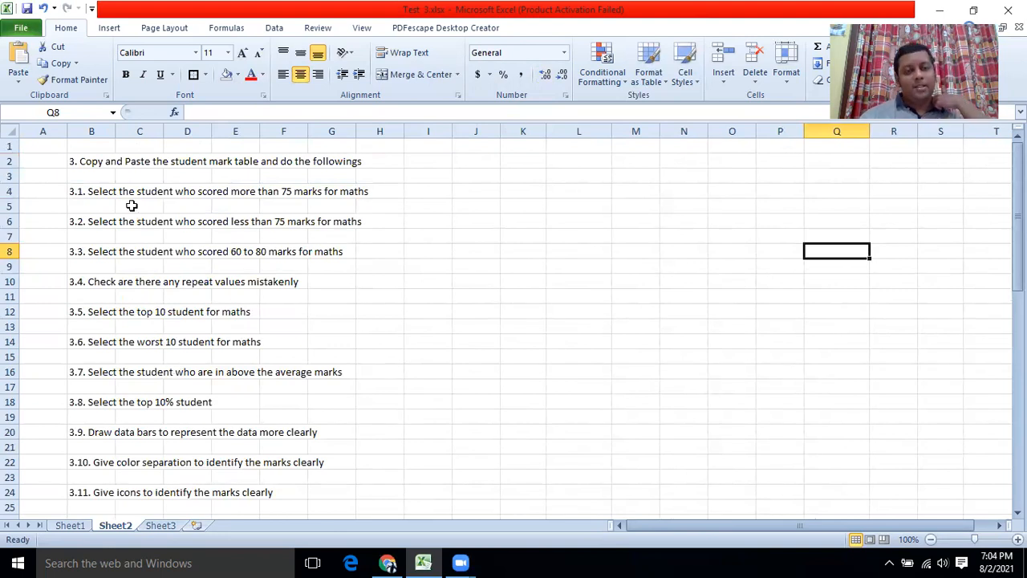
Copy the Student Marks Table B41:C58 from Sheet1 and paste it at C3 on Sheet3.
click(82, 524)
drag(105, 212, 187, 466)
key(ctrl+c)
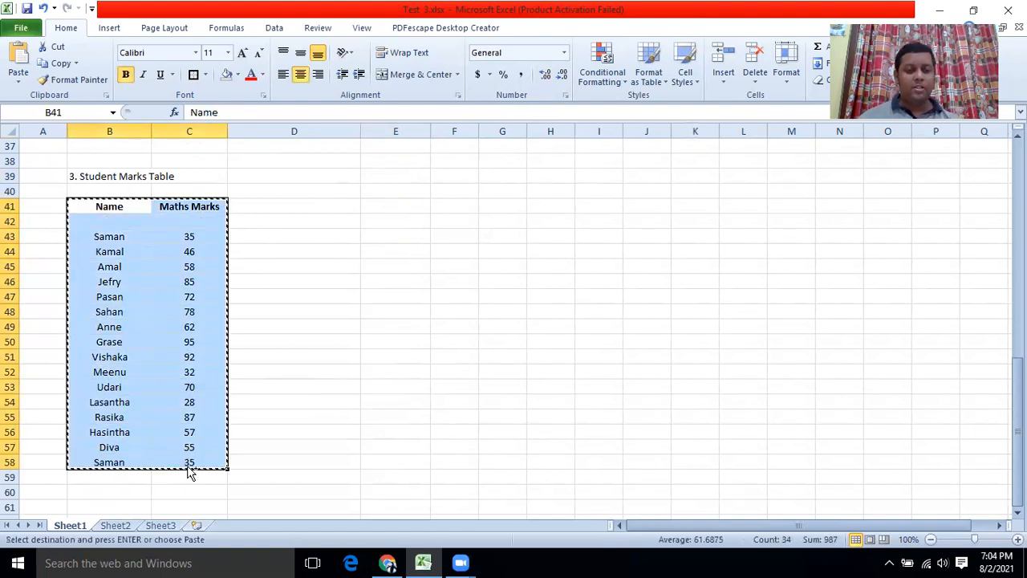
click(172, 526)
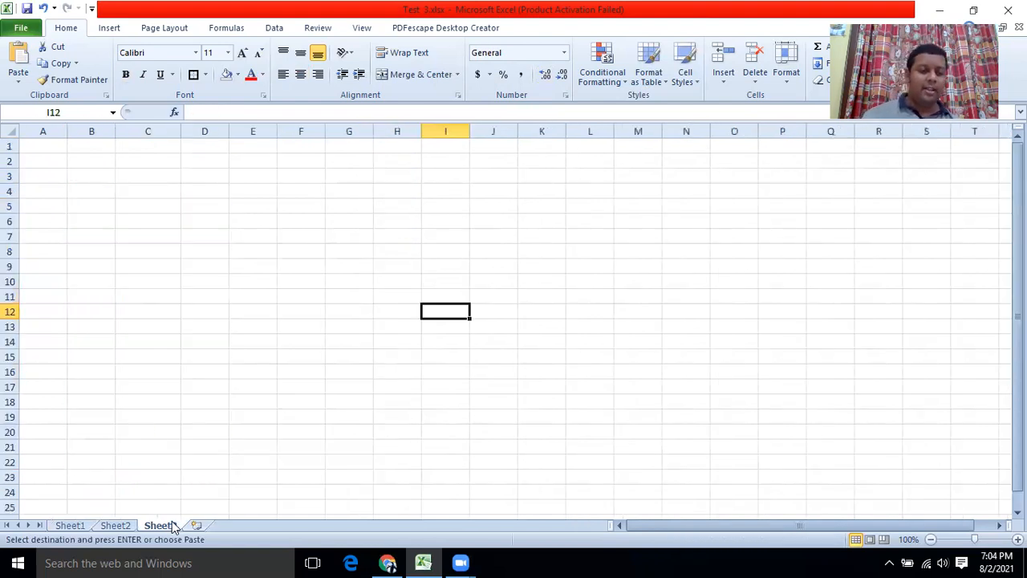
click(154, 174)
key(ctrl+v)
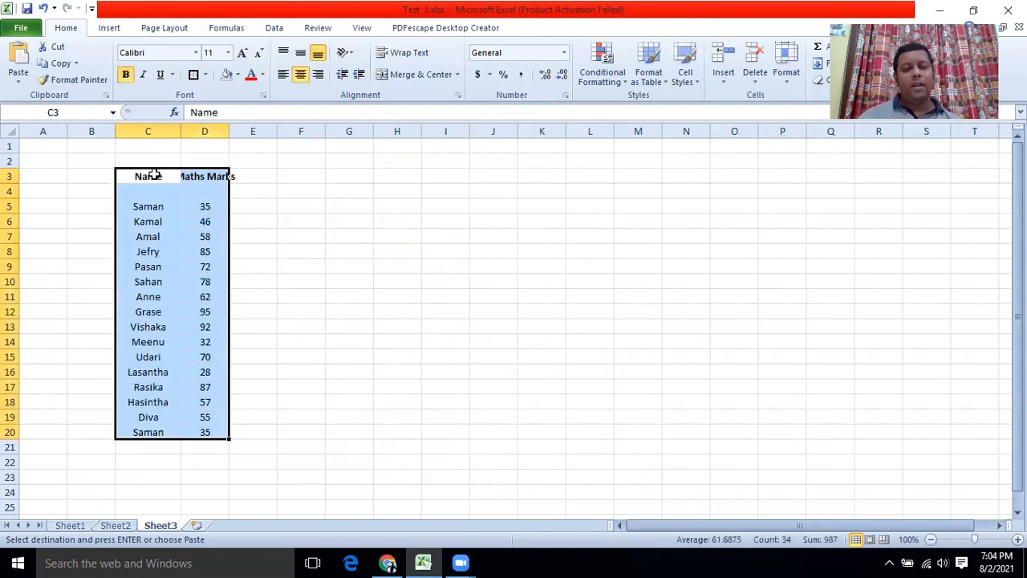
Widen columns C and D to fit names and Maths Marks, checking Sheet2's task list.
double_click(180, 134)
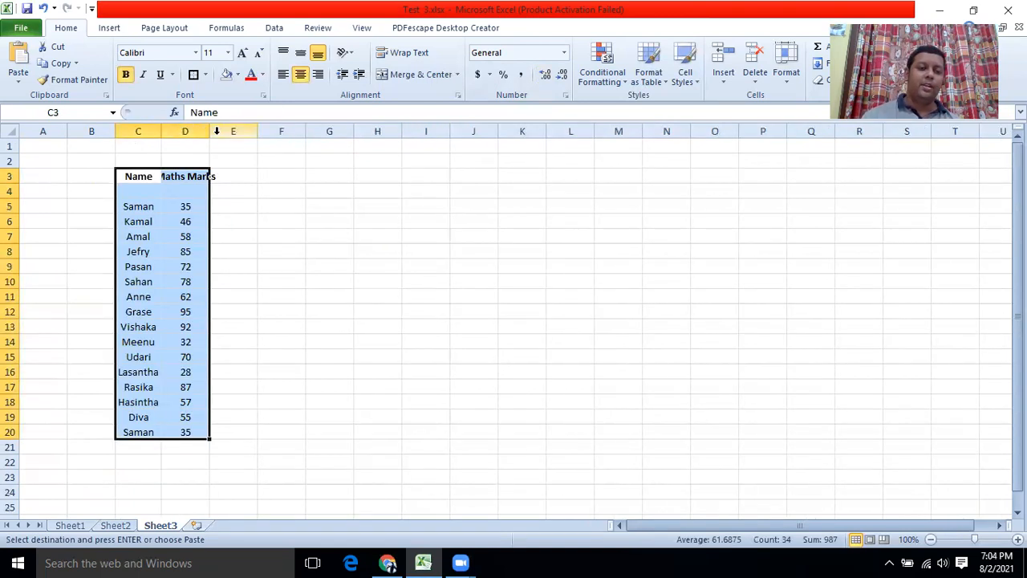
double_click(210, 128)
drag(161, 131, 188, 131)
drag(253, 131, 268, 131)
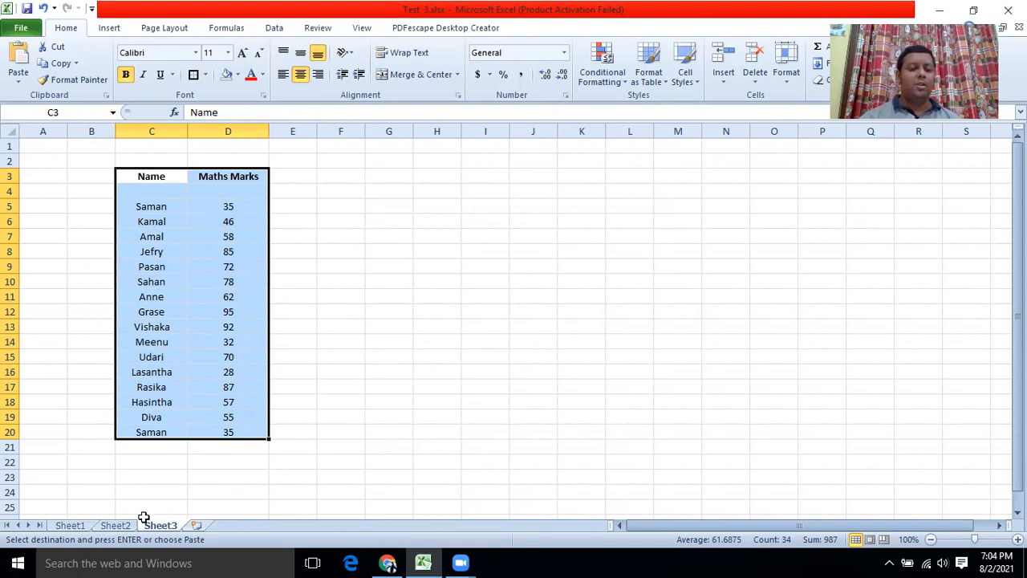
click(116, 526)
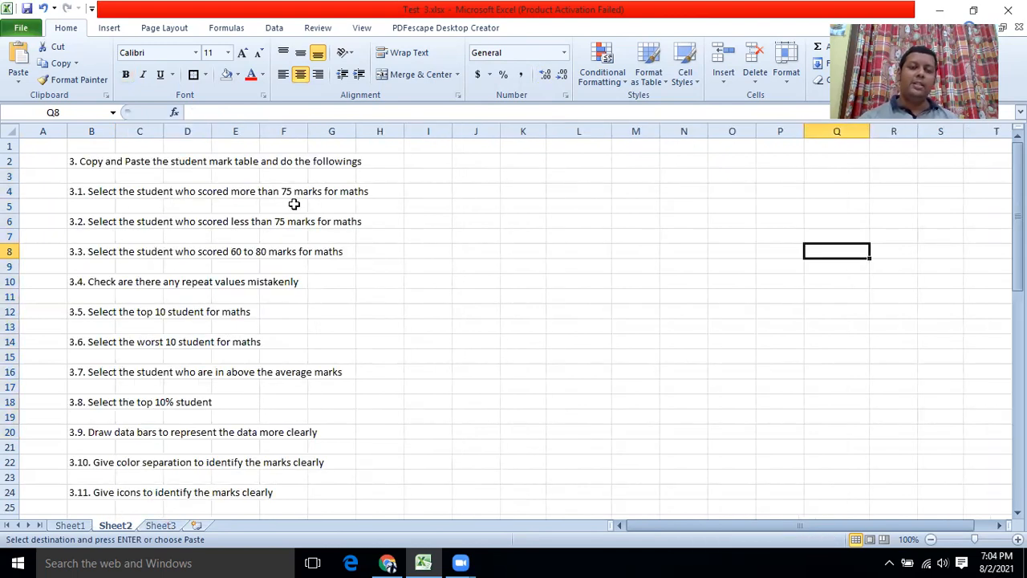
click(152, 526)
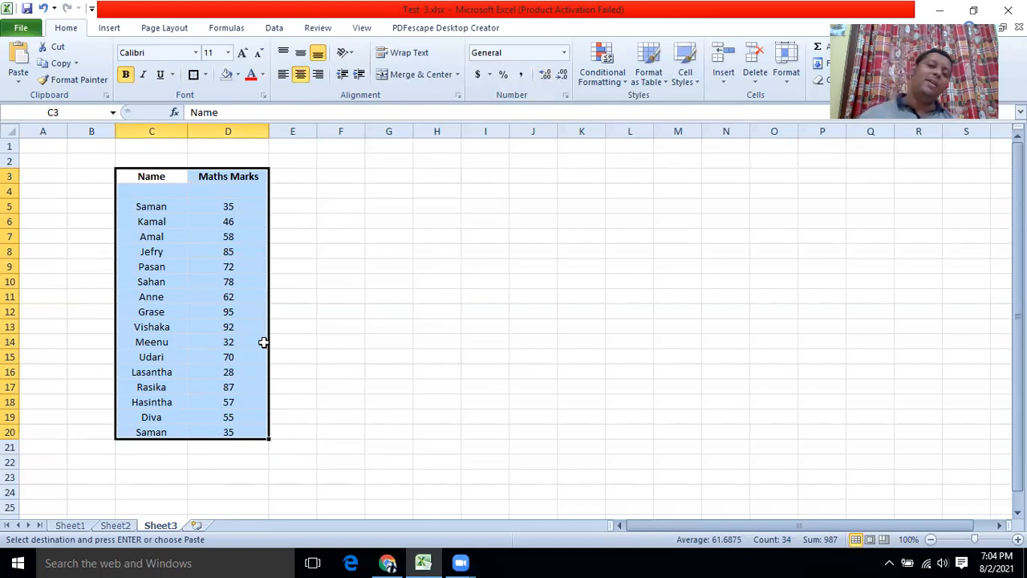
Apply a Greater Than 75 rule with Light Red Fill and Dark Red Text to D5:D20.
click(213, 343)
click(225, 208)
drag(224, 207, 222, 436)
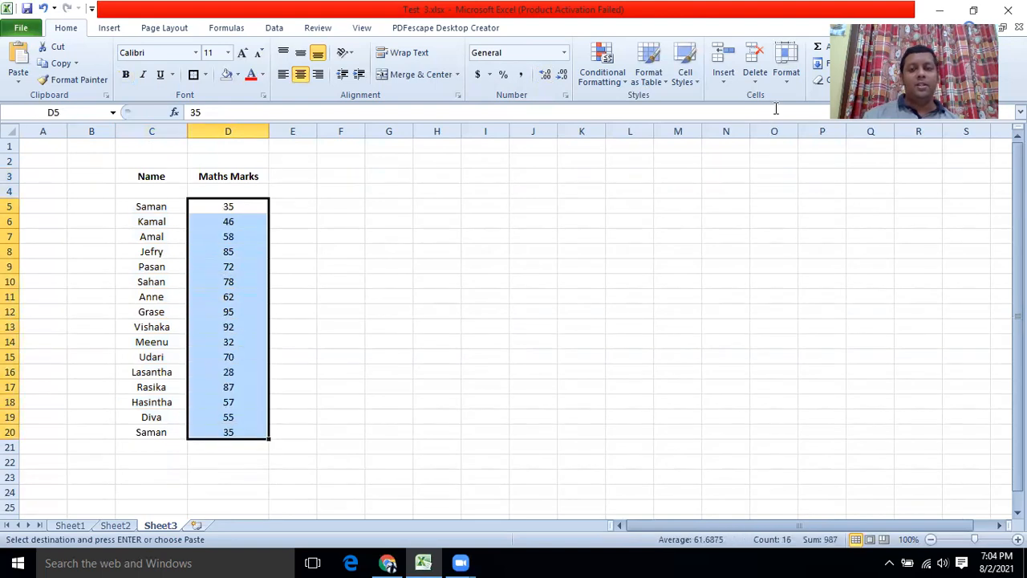
click(623, 83)
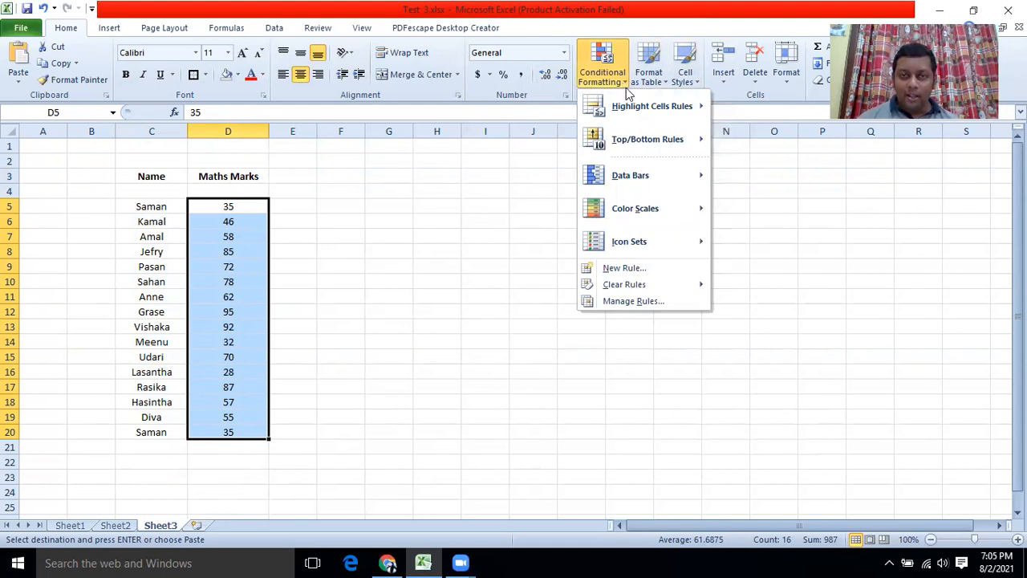
mouse_move(638, 112)
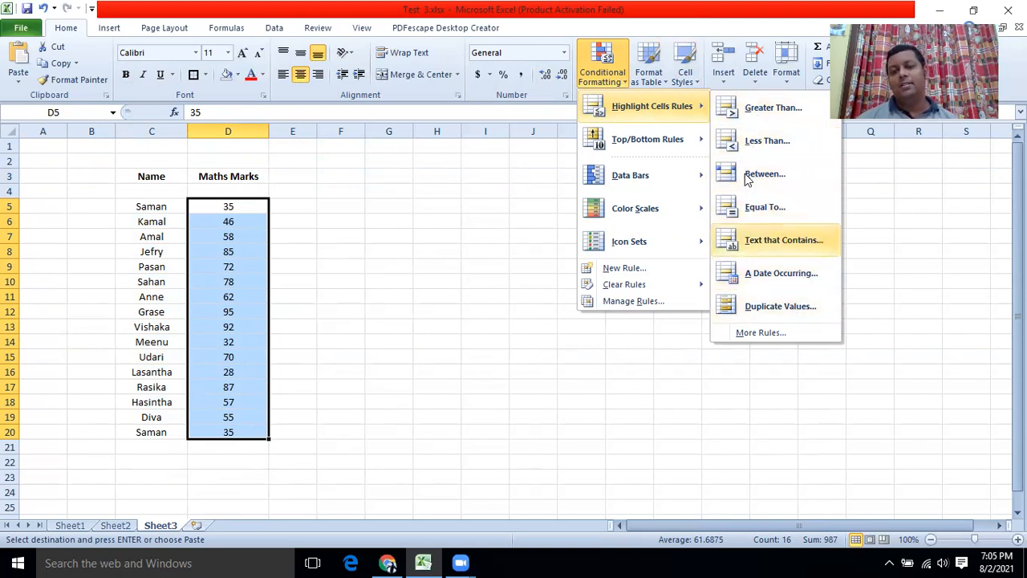
click(773, 107)
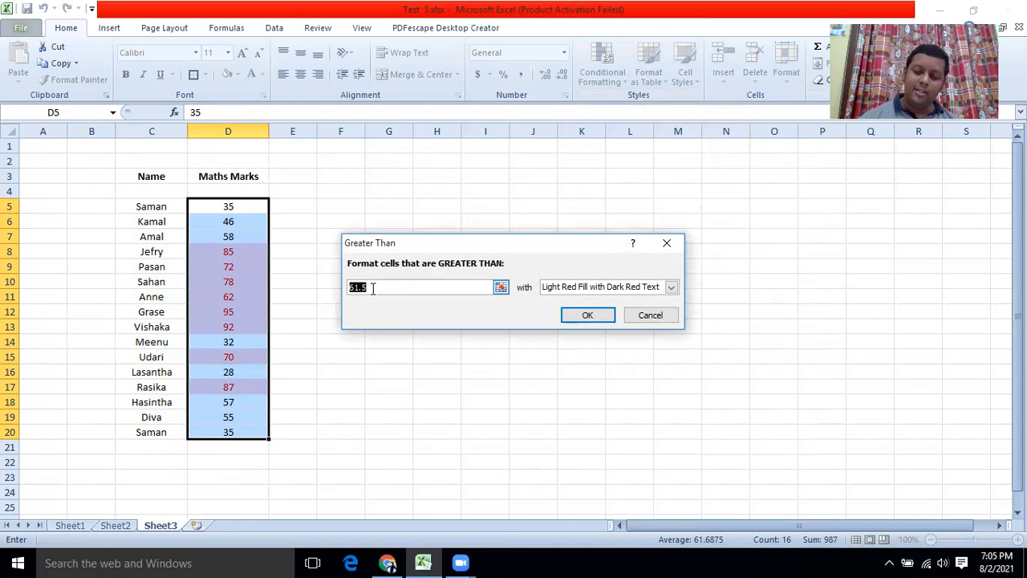
text(75)
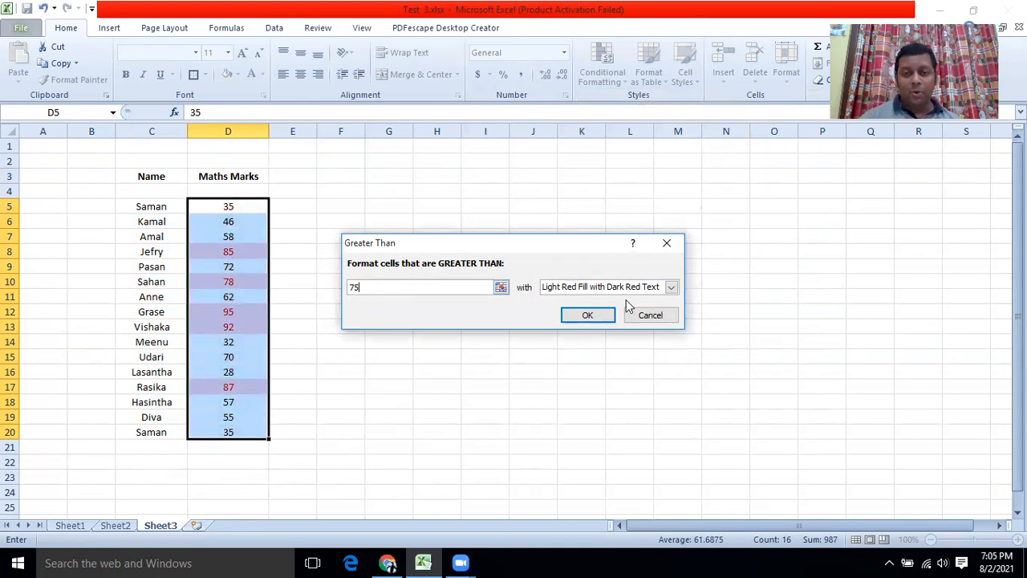
click(671, 289)
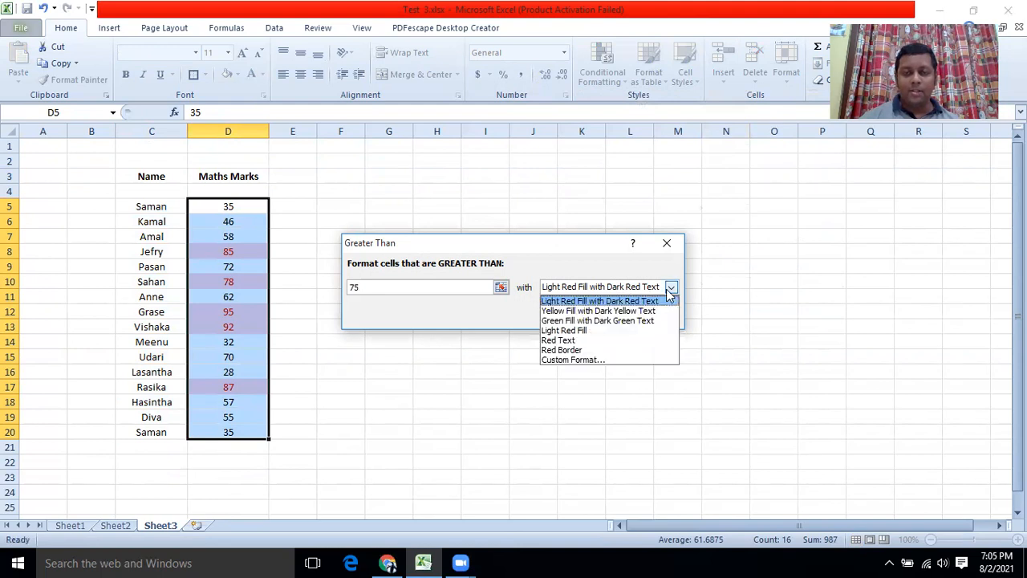
click(668, 290)
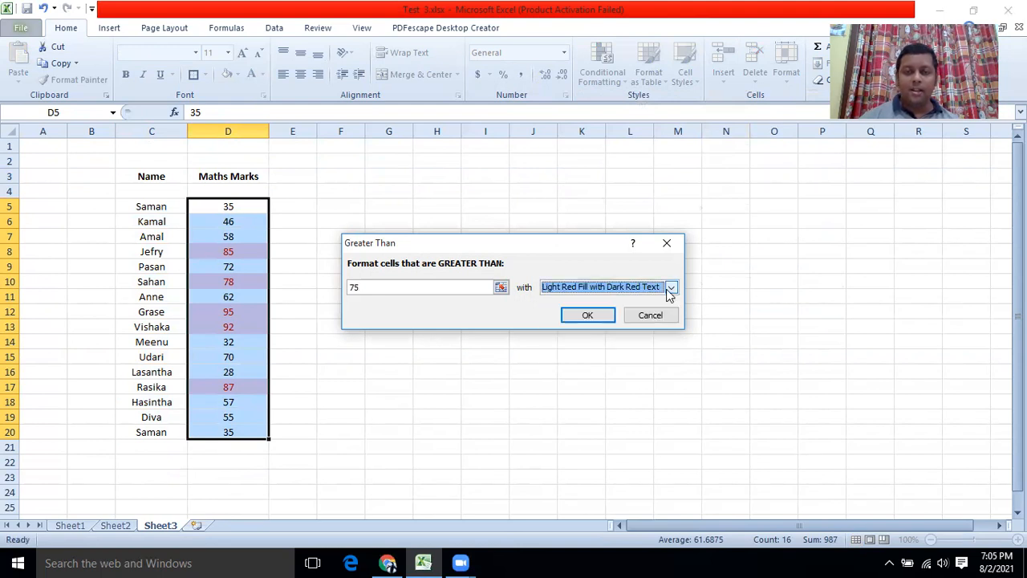
click(590, 315)
click(501, 329)
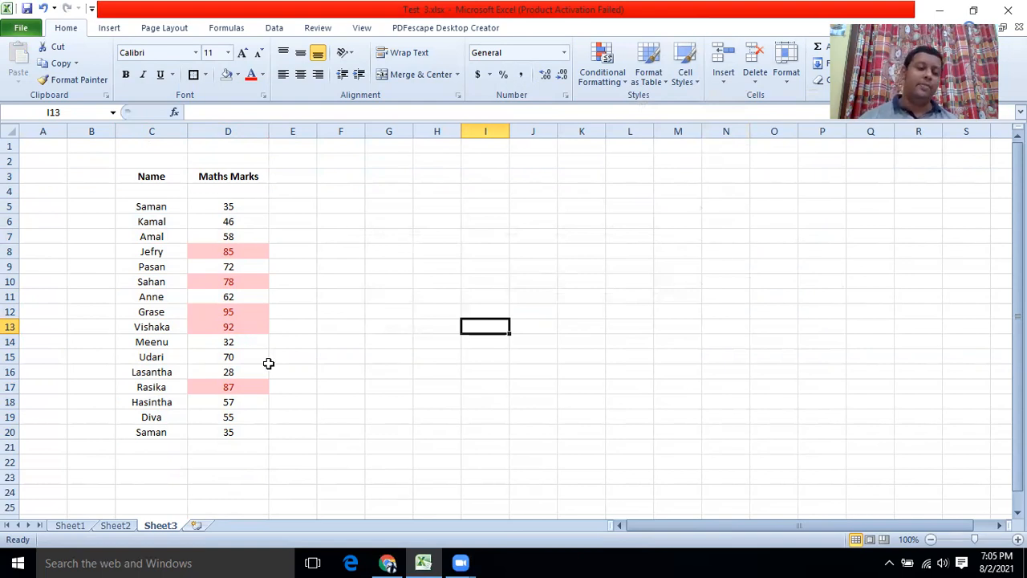
Copy the marks table from Sheet1 again and paste it at F3 on Sheet3.
click(116, 525)
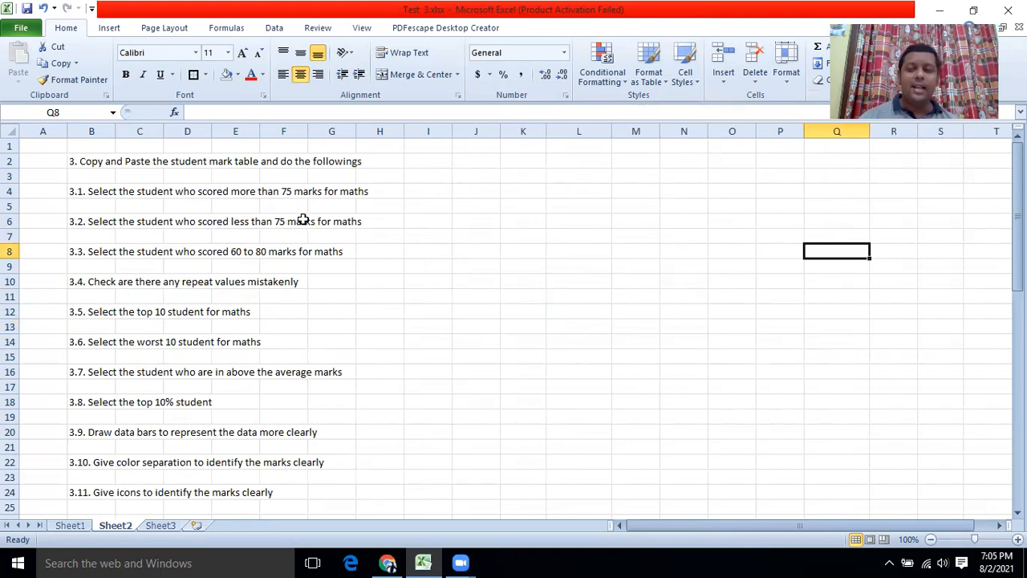
click(153, 524)
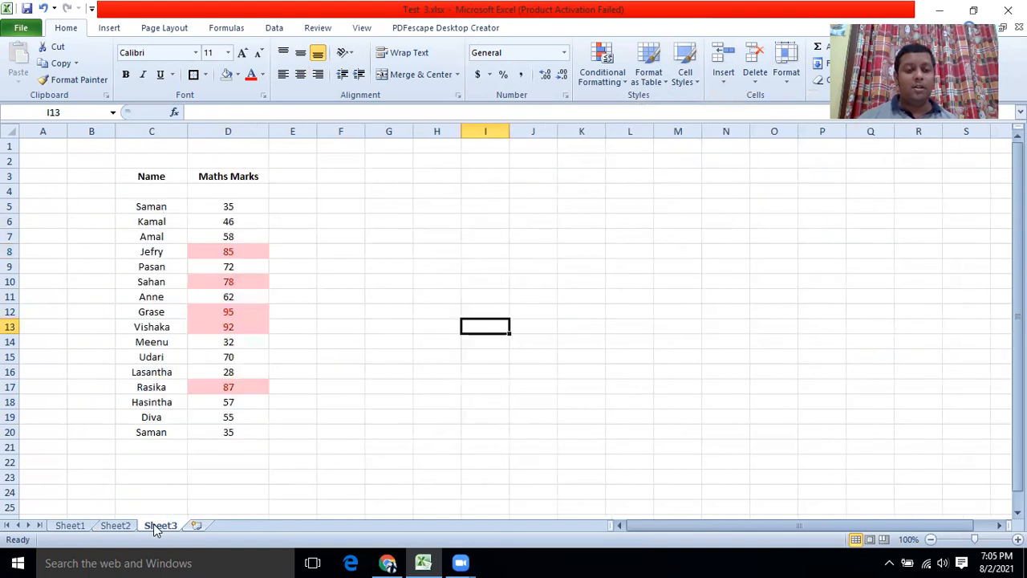
click(116, 525)
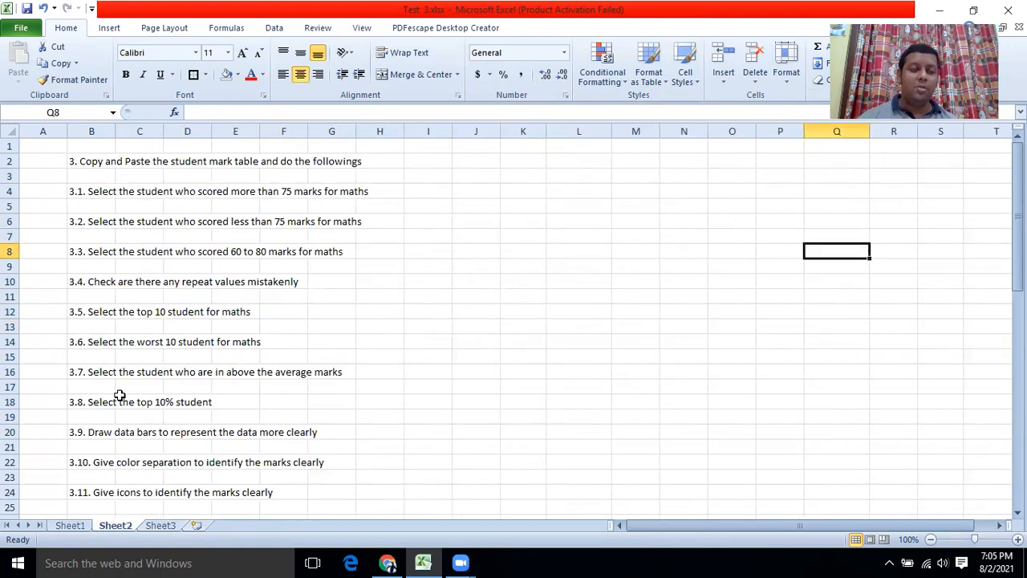
click(85, 528)
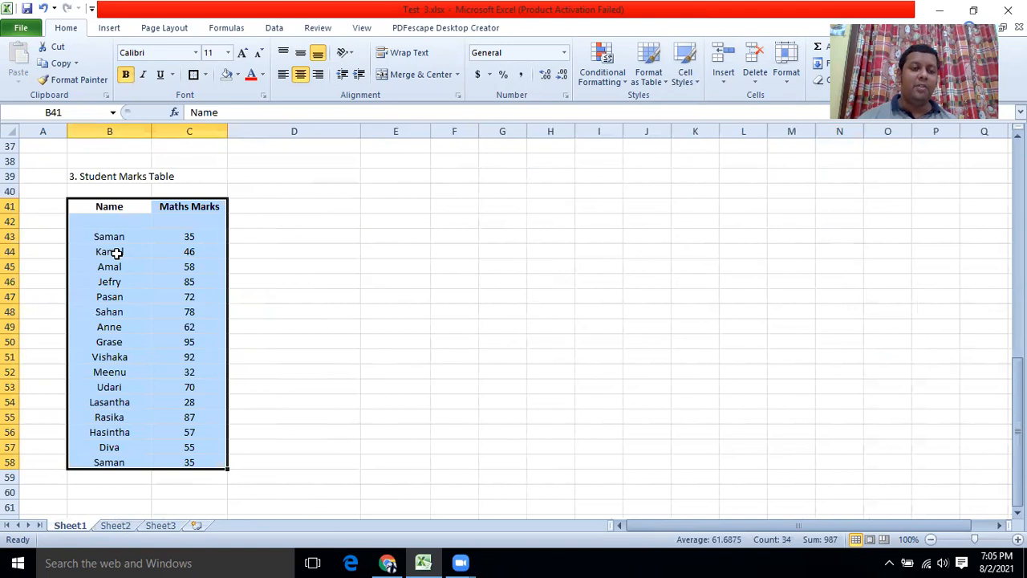
key(ctrl+c)
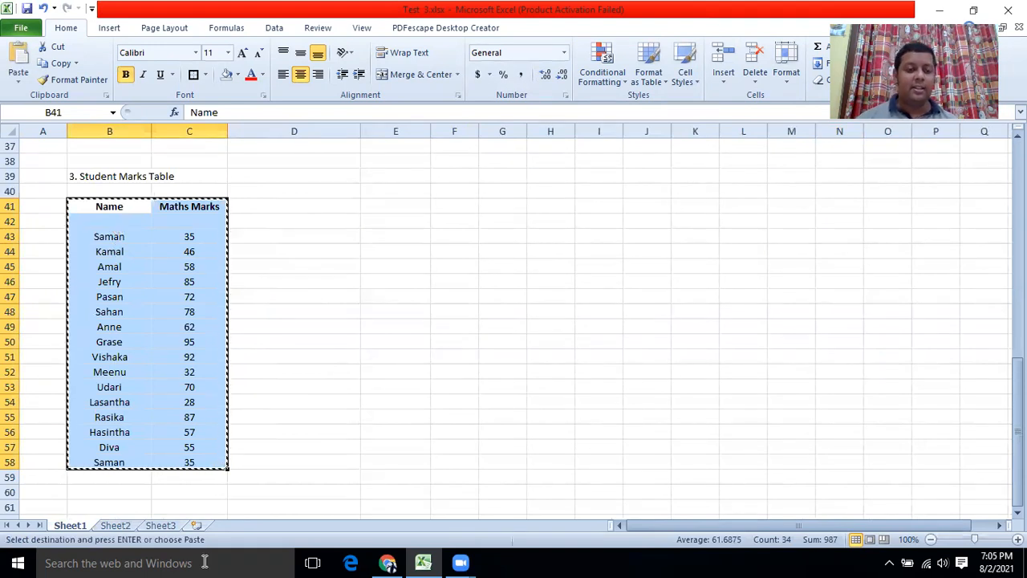
click(157, 527)
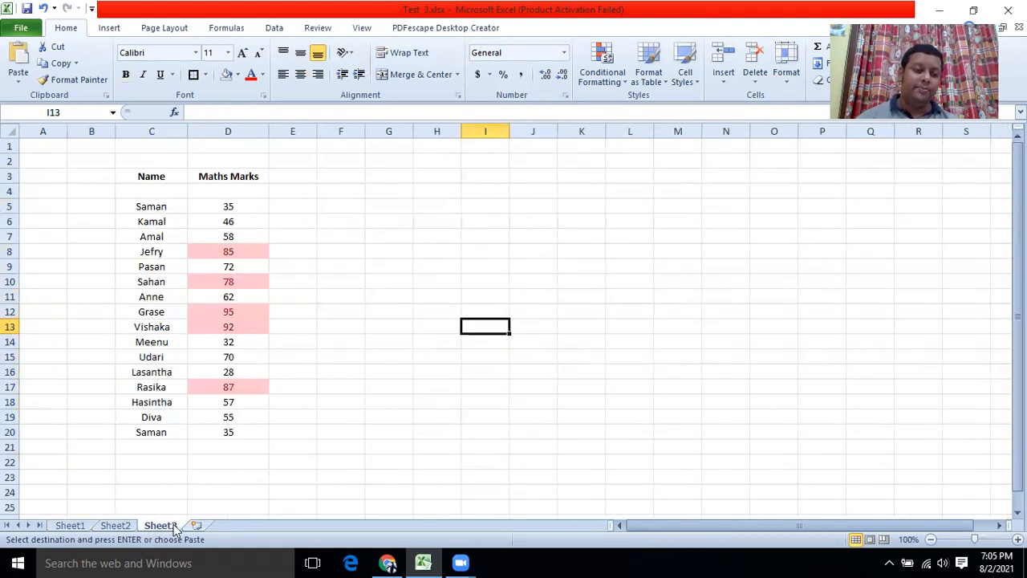
click(339, 176)
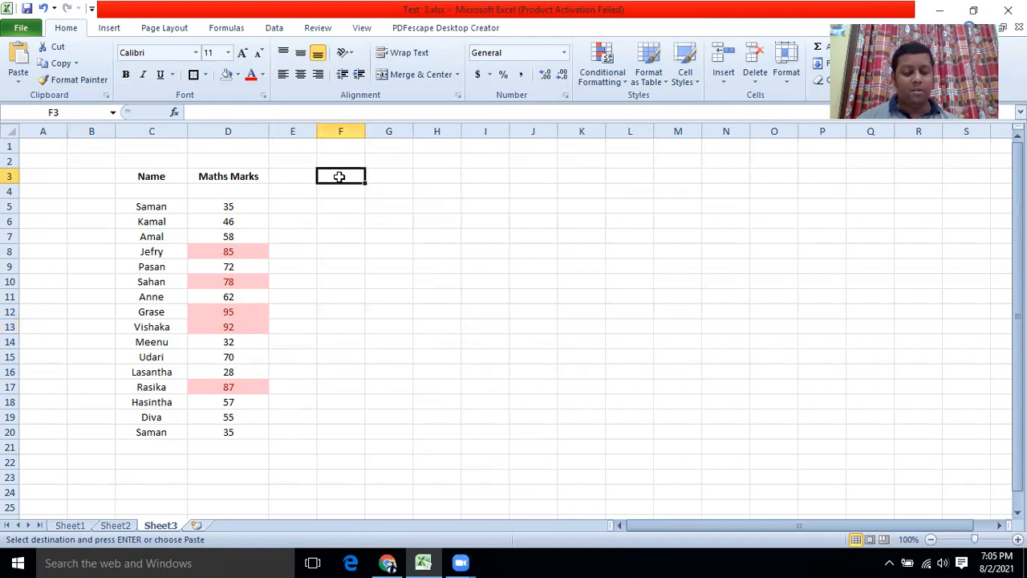
key(ctrl+v)
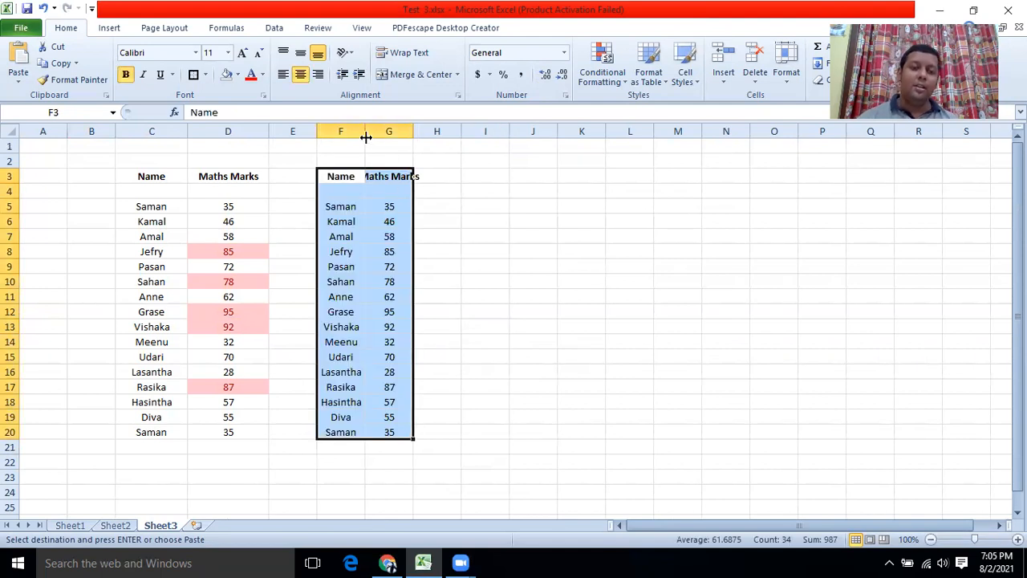
Widen column G to fit Maths Marks and select the marks G5:G20.
drag(414, 129, 431, 129)
click(482, 218)
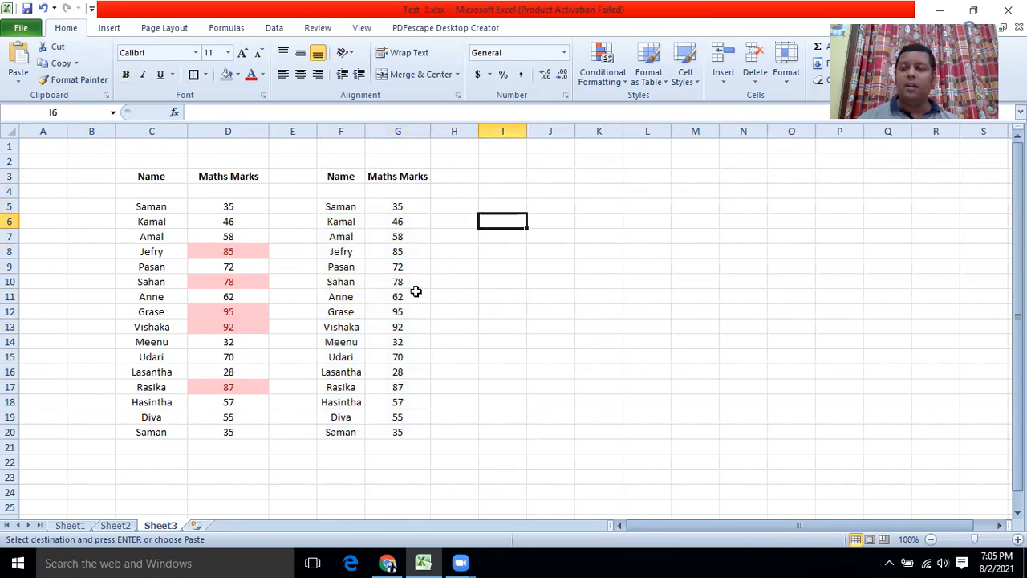
drag(378, 207, 378, 431)
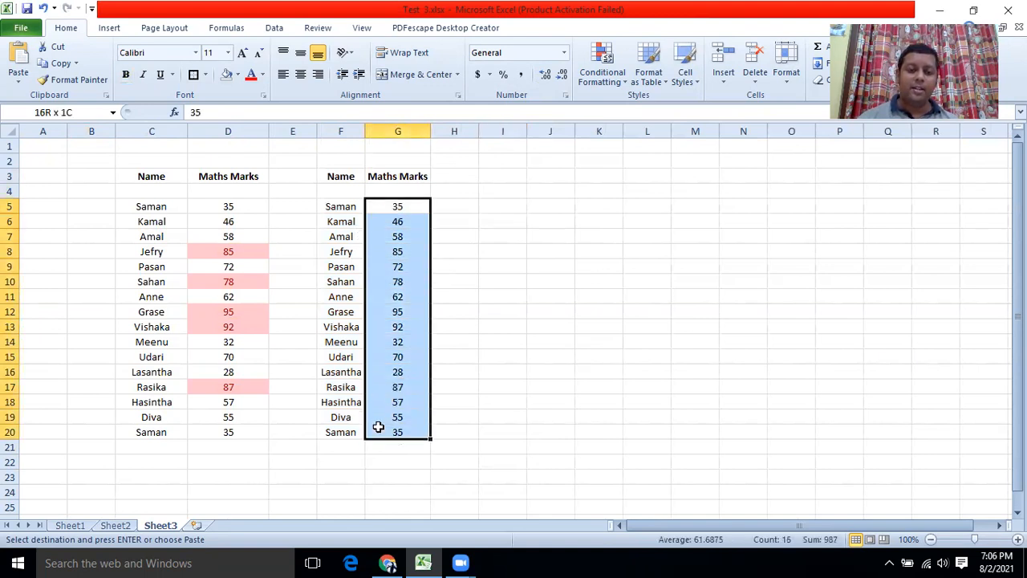
click(624, 80)
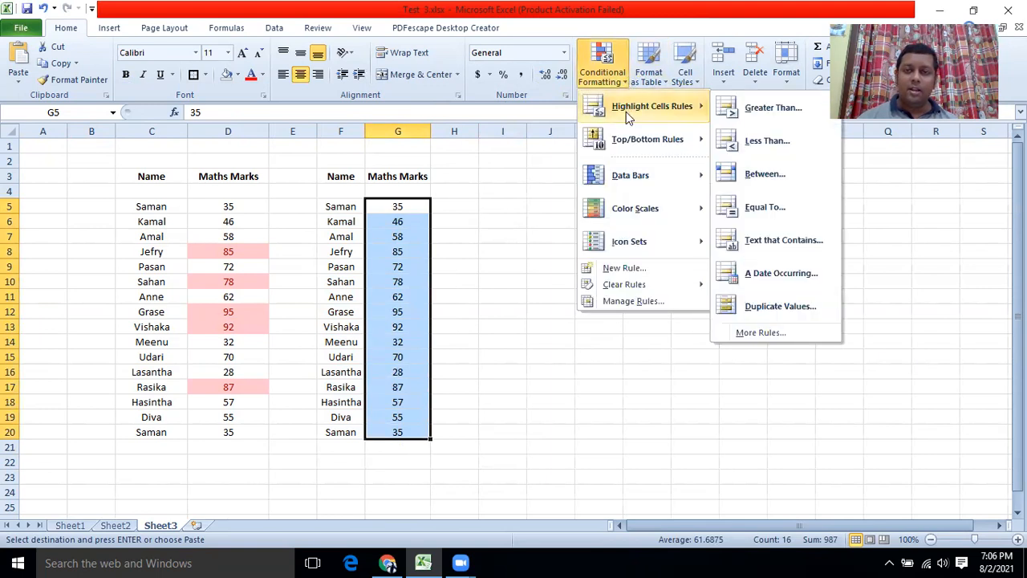
click(740, 136)
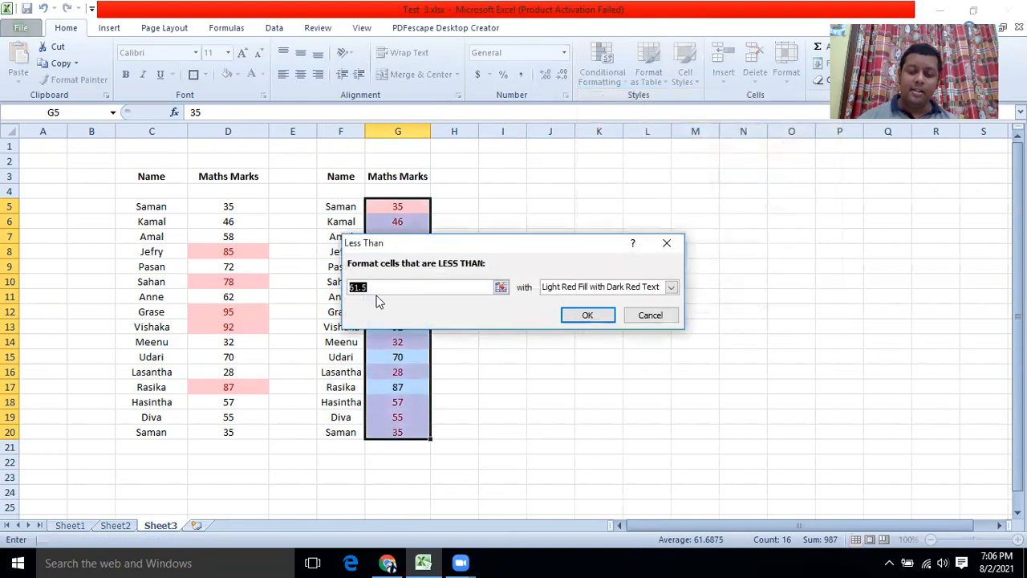
text(75)
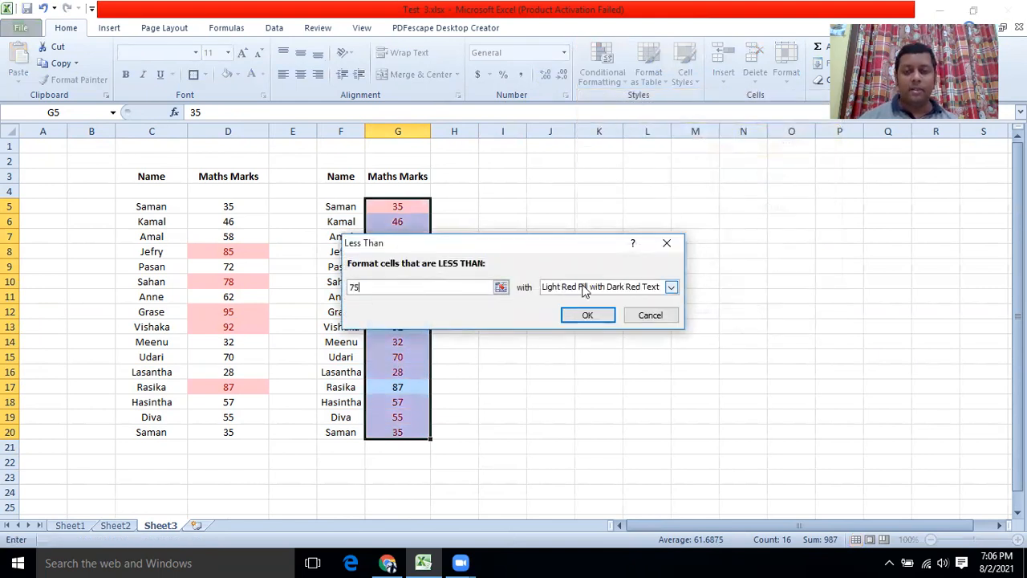
click(671, 288)
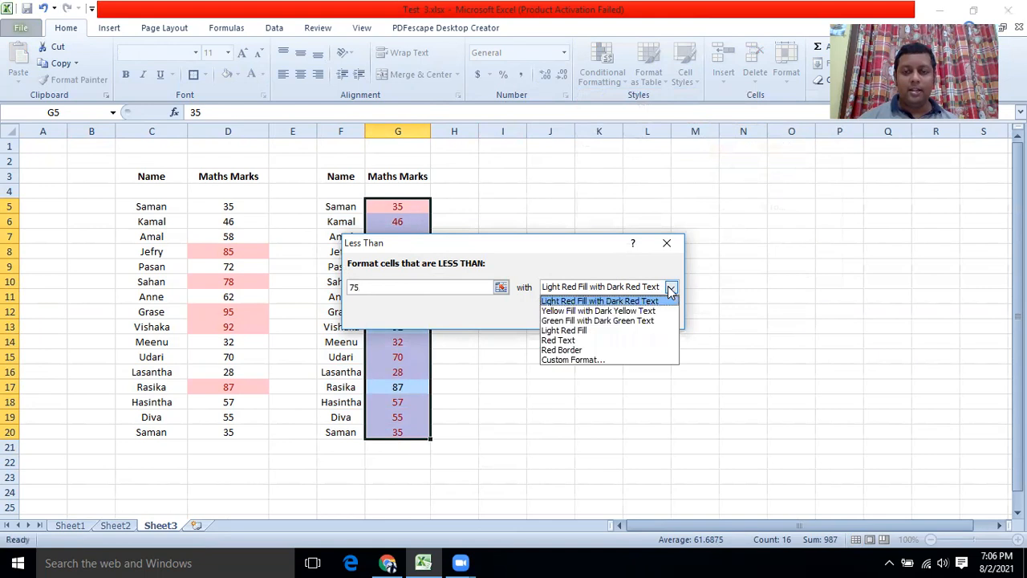
click(605, 313)
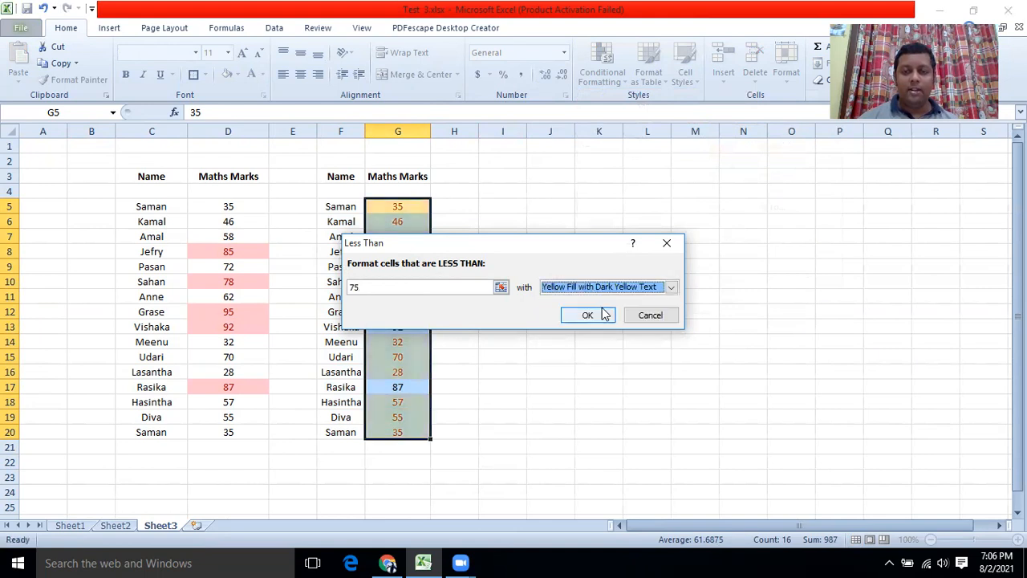
click(588, 317)
click(586, 315)
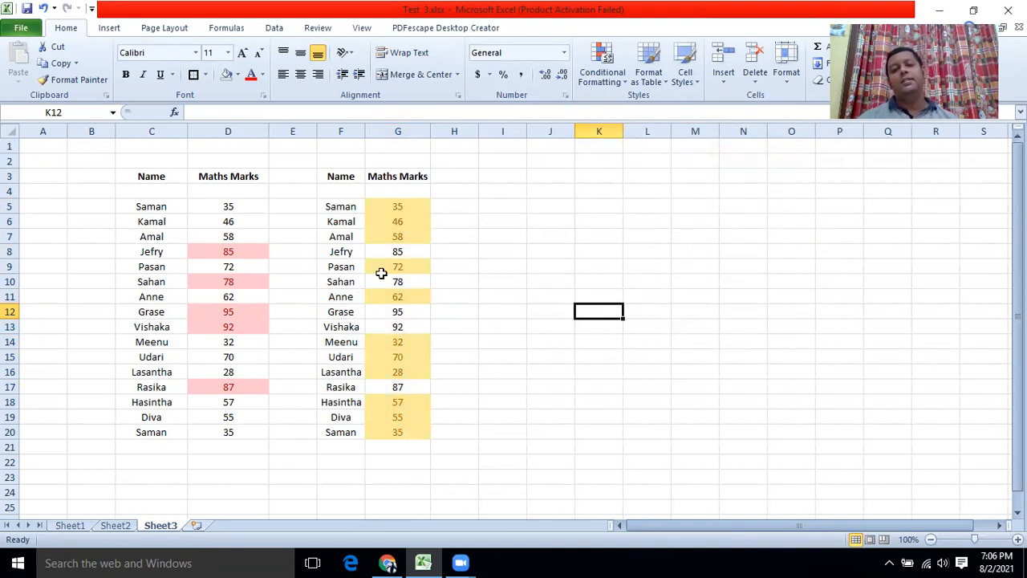
Paste a third copy of the marks table at I3, autofit column J, and select J5:J20.
click(77, 528)
click(112, 526)
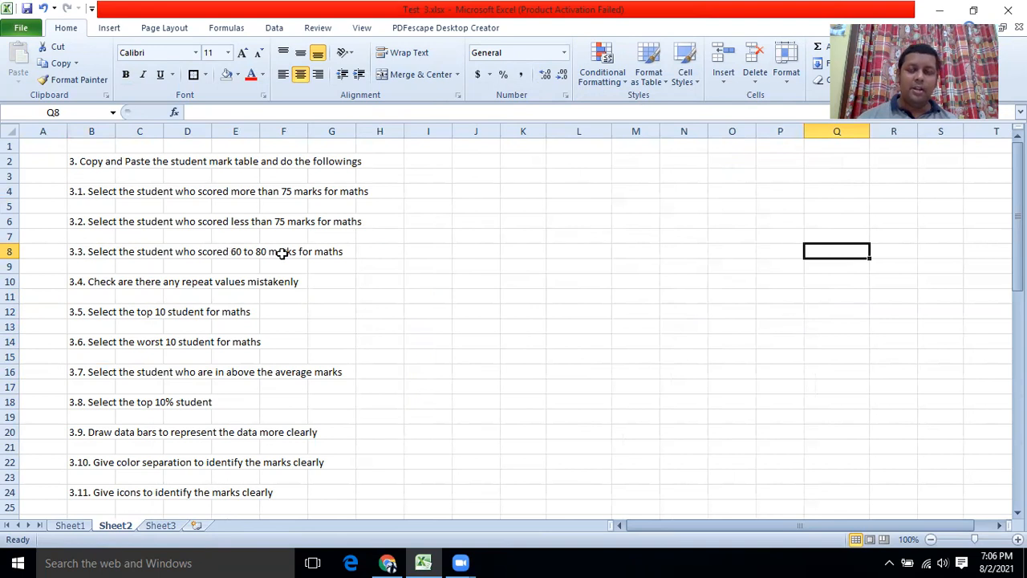
click(165, 528)
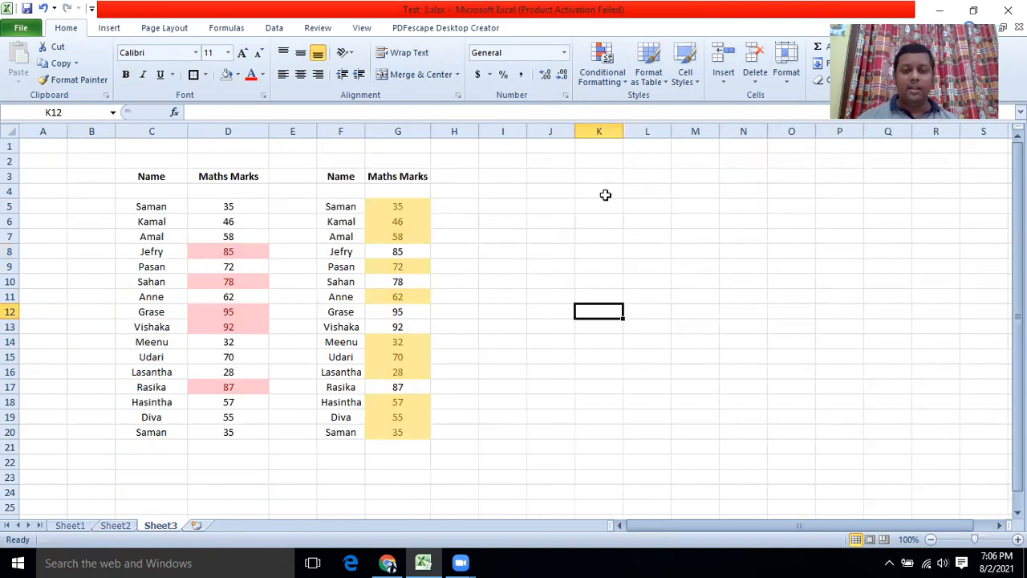
click(490, 174)
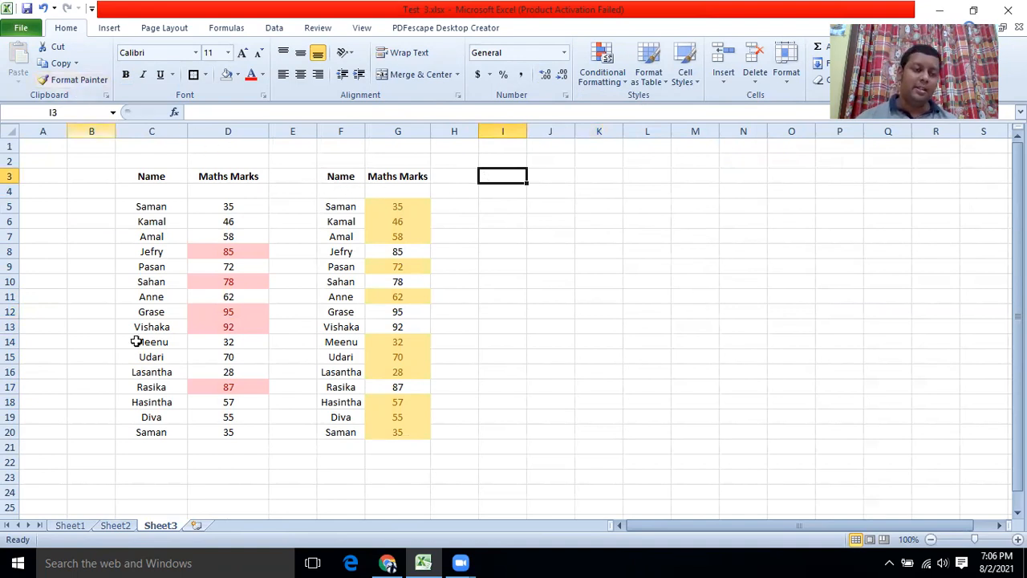
click(116, 528)
click(79, 526)
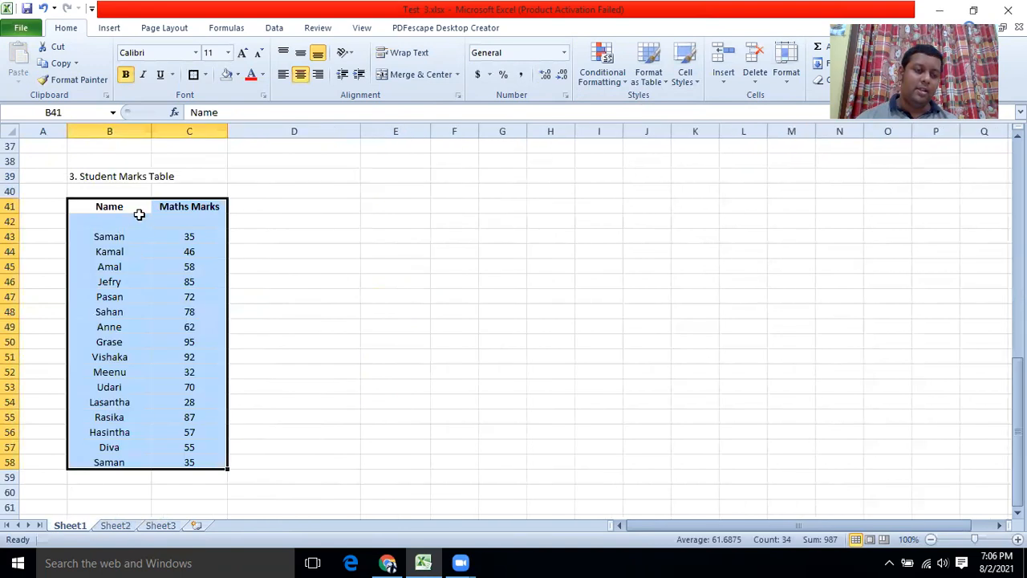
key(ctrl+c)
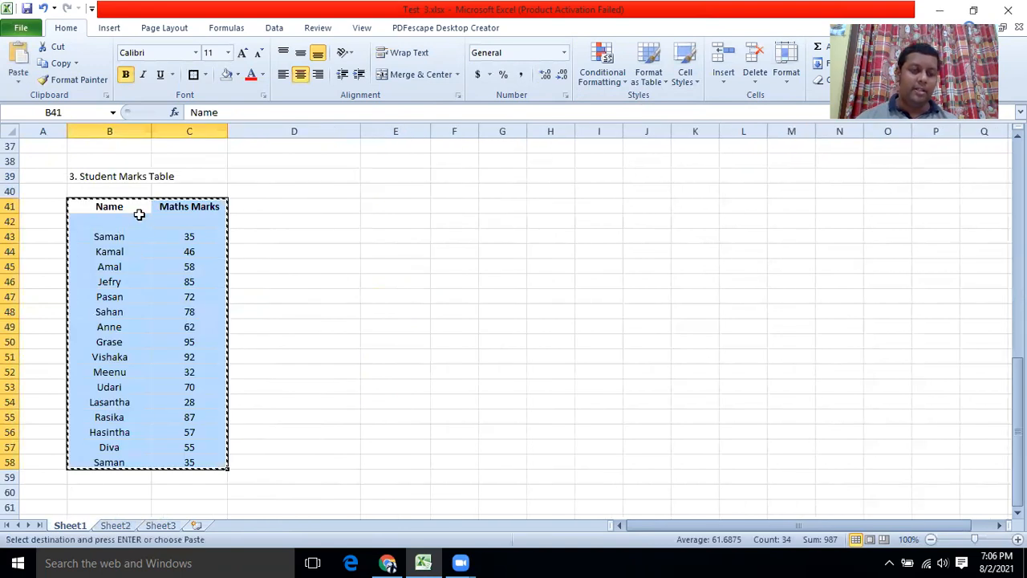
click(173, 526)
key(ctrl+v)
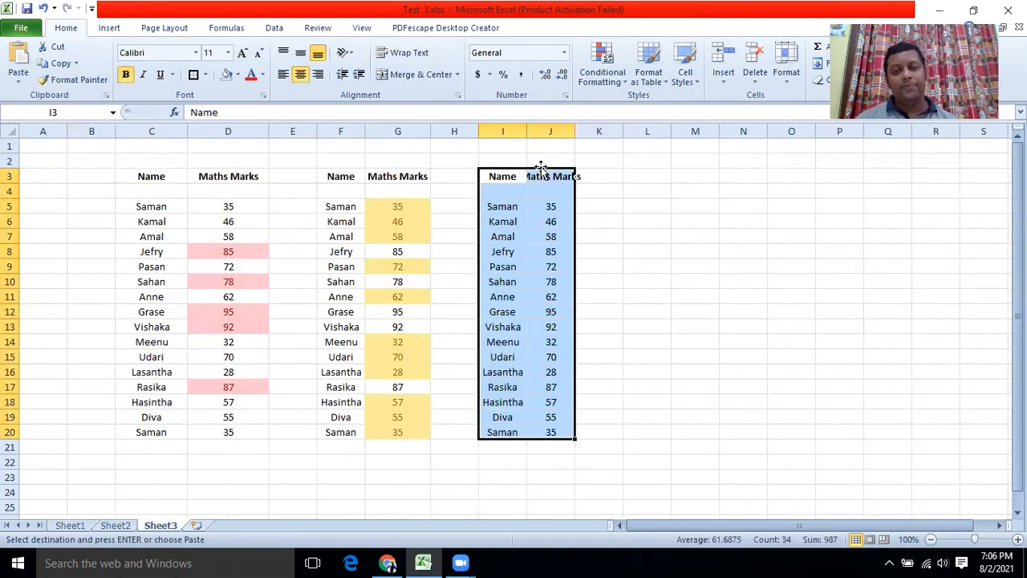
double_click(575, 132)
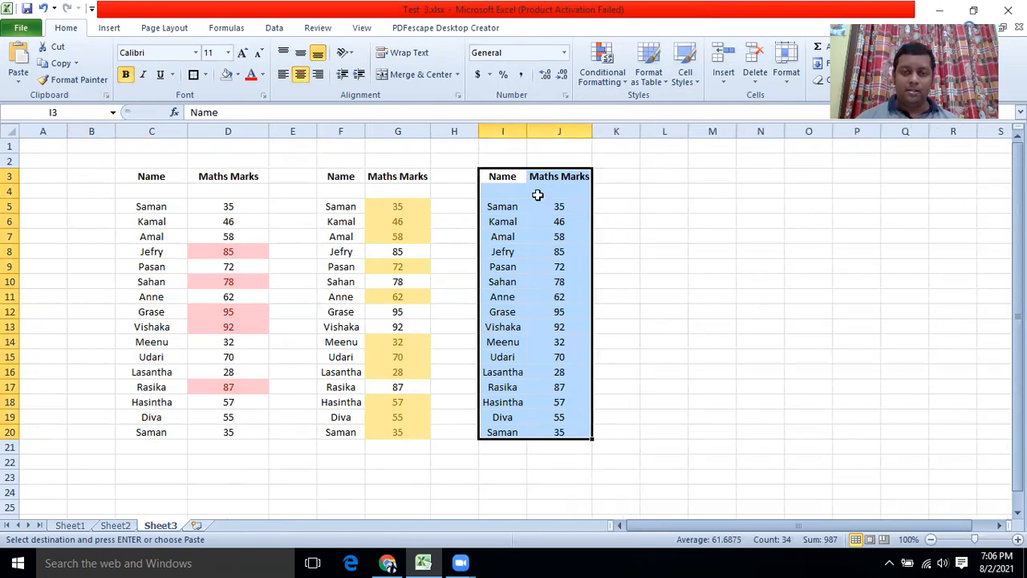
drag(548, 206, 543, 435)
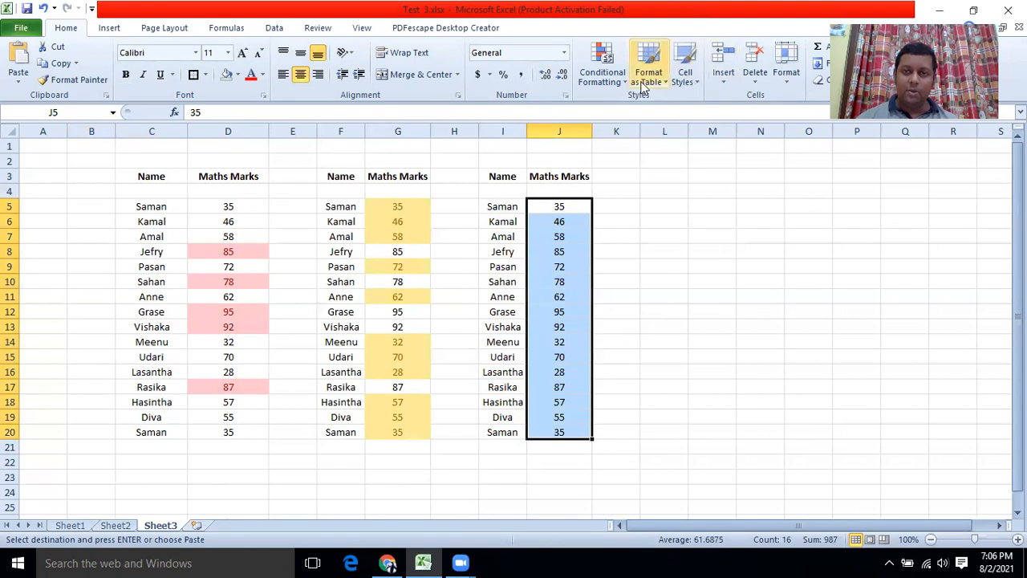
Add a Between 60 and 80 rule with Green Fill with Dark Green Text to J5:J20.
click(604, 72)
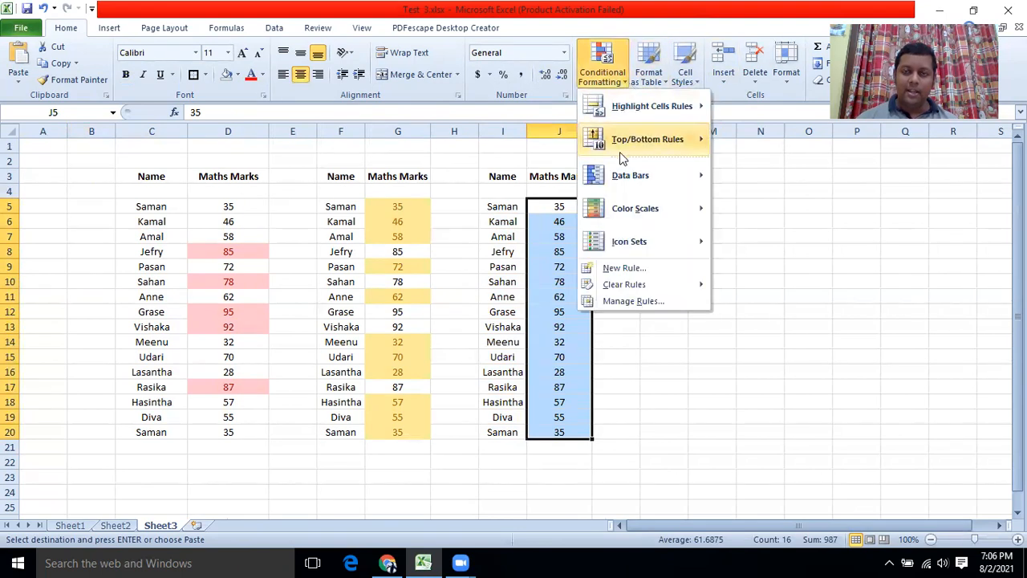
mouse_move(631, 143)
mouse_move(645, 101)
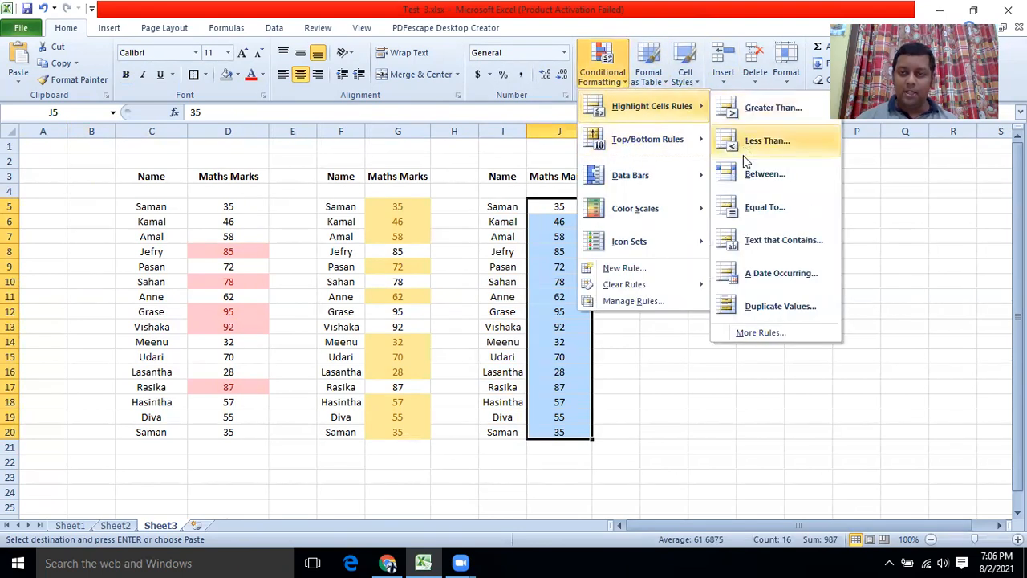
click(755, 174)
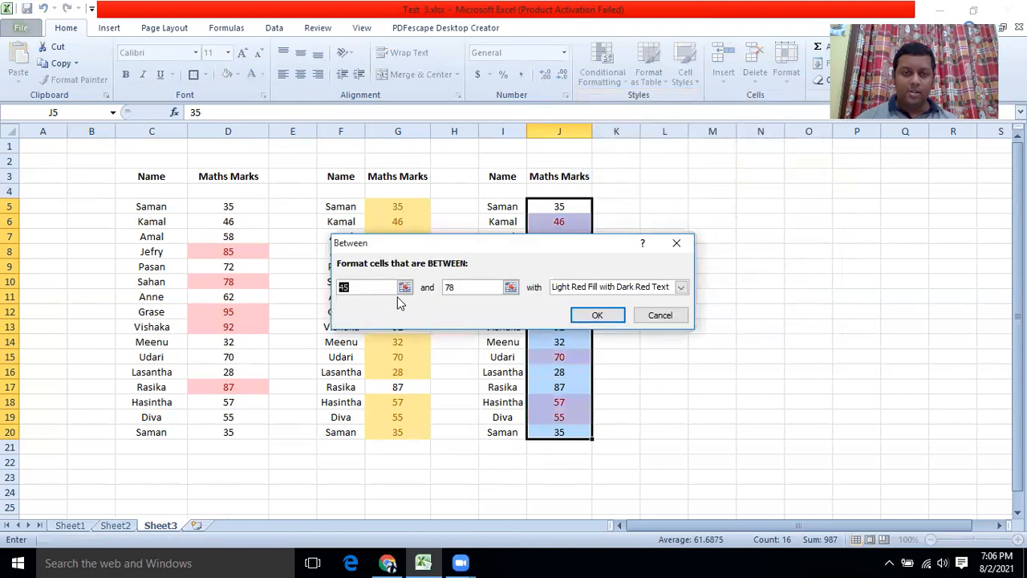
text(60)
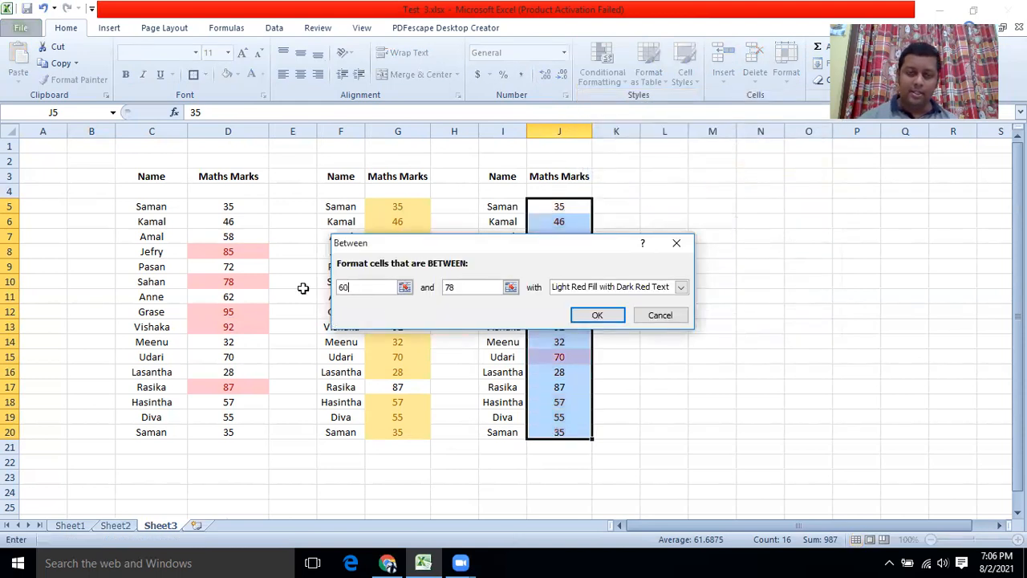
double_click(441, 294)
text(80)
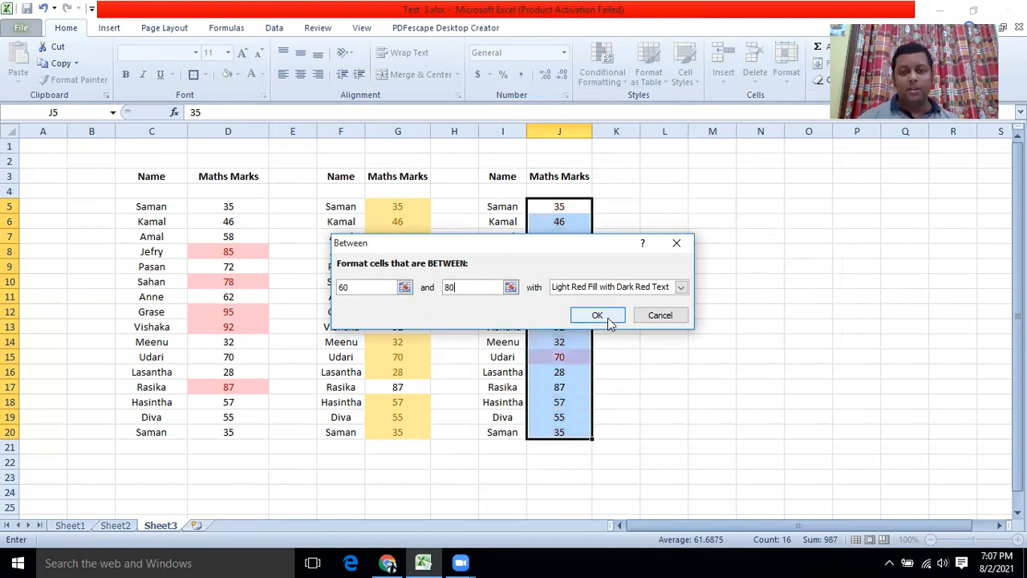
click(681, 288)
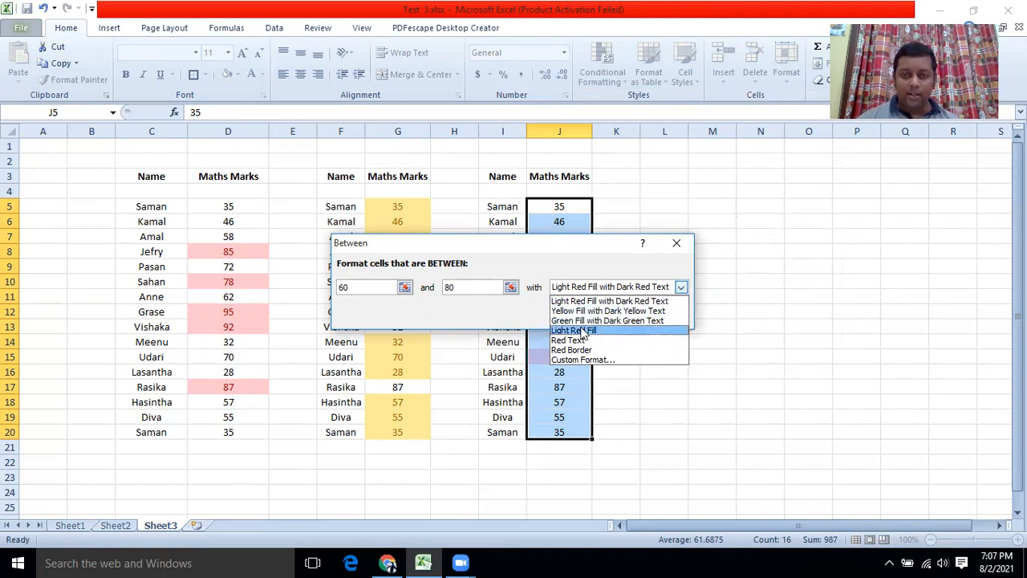
click(594, 320)
click(593, 314)
click(656, 318)
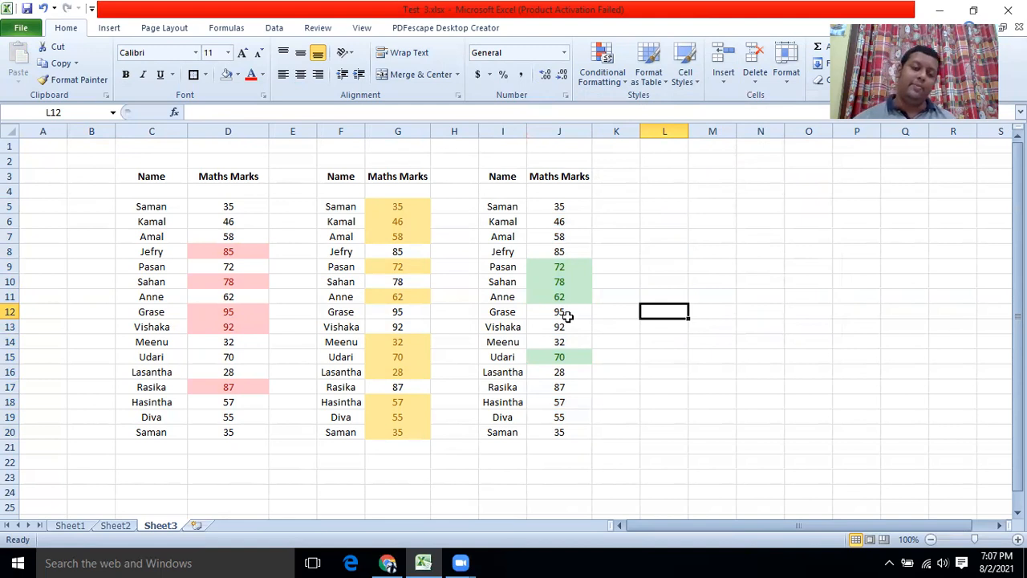
Switch to Sheet2 to view the task list for tasks 3.1 to 3.11.
click(102, 529)
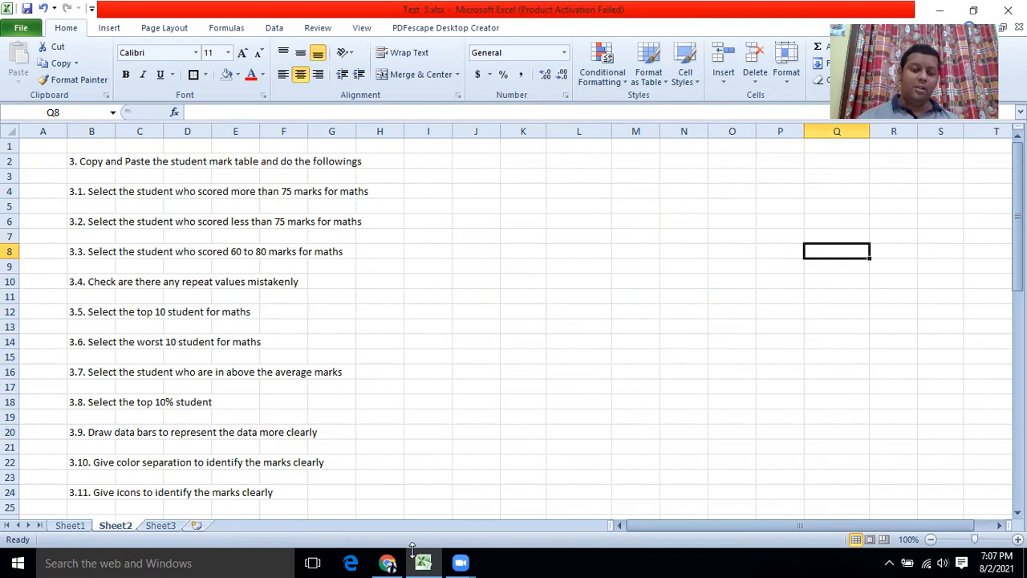
Copy the marks table B41:C58 from Sheet1 to L3:M20 on Sheet3 and autofit column M.
click(80, 525)
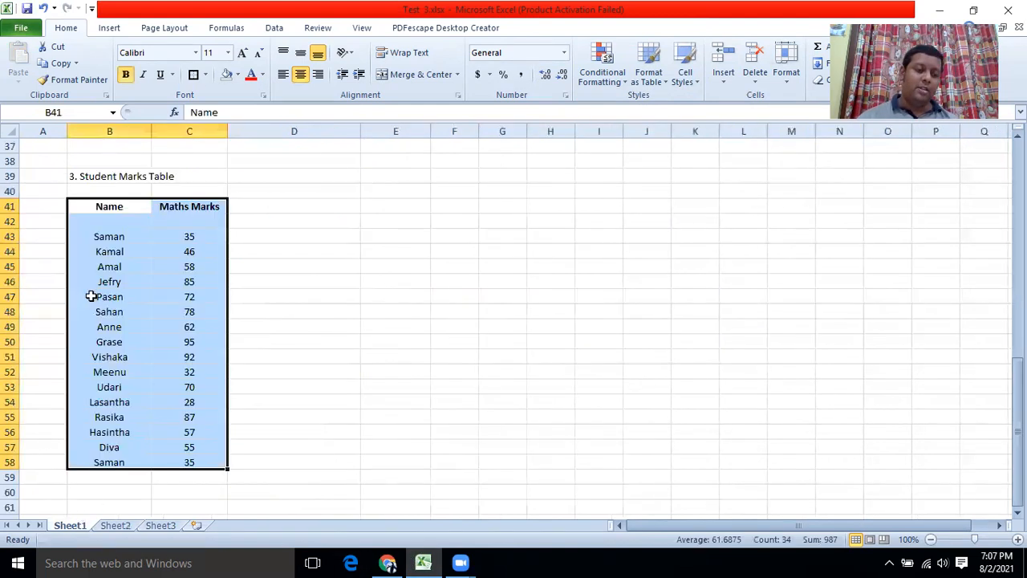
click(94, 236)
drag(97, 209, 160, 464)
key(ctrl+c)
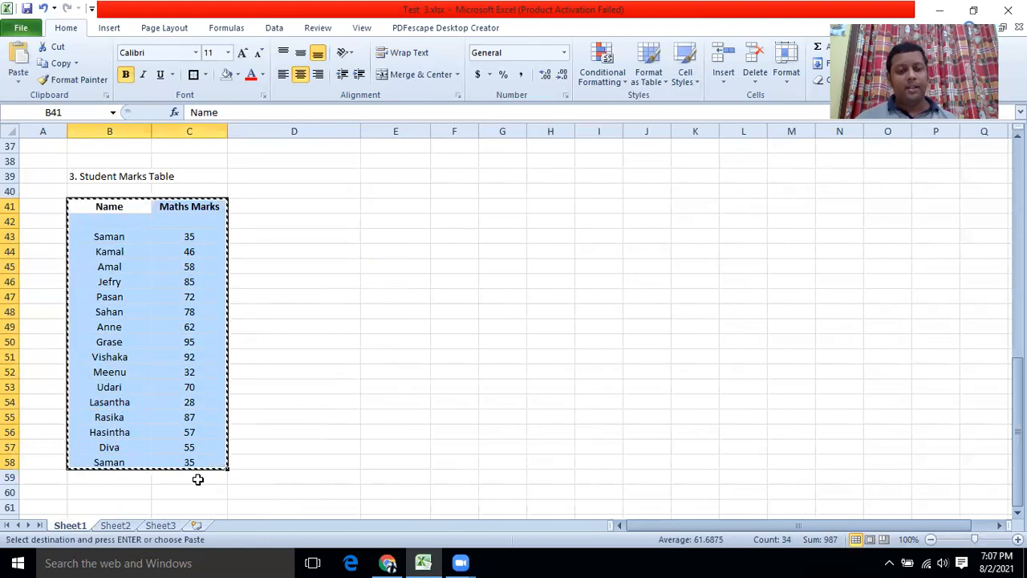
click(175, 525)
click(658, 175)
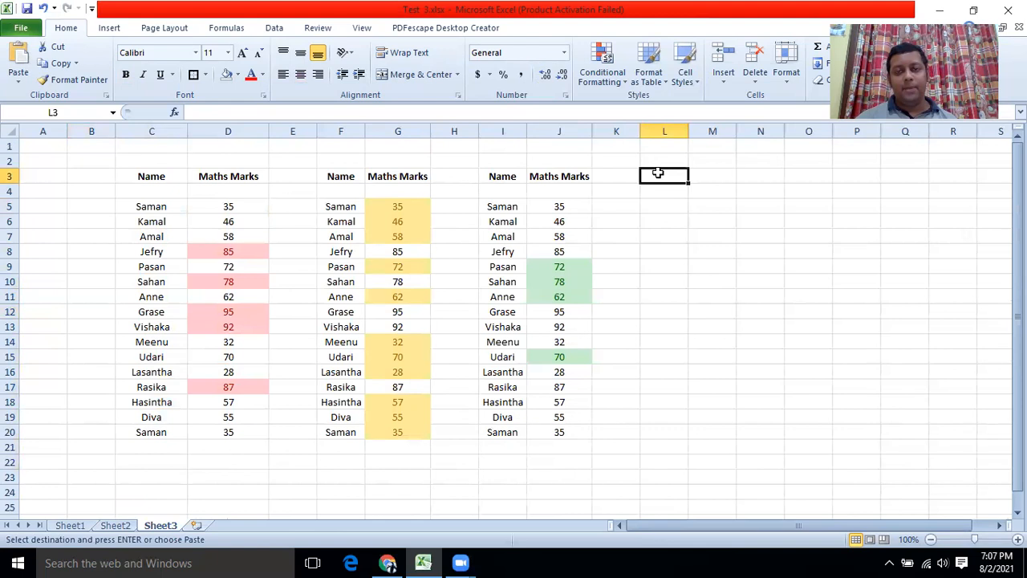
key(ctrl+v)
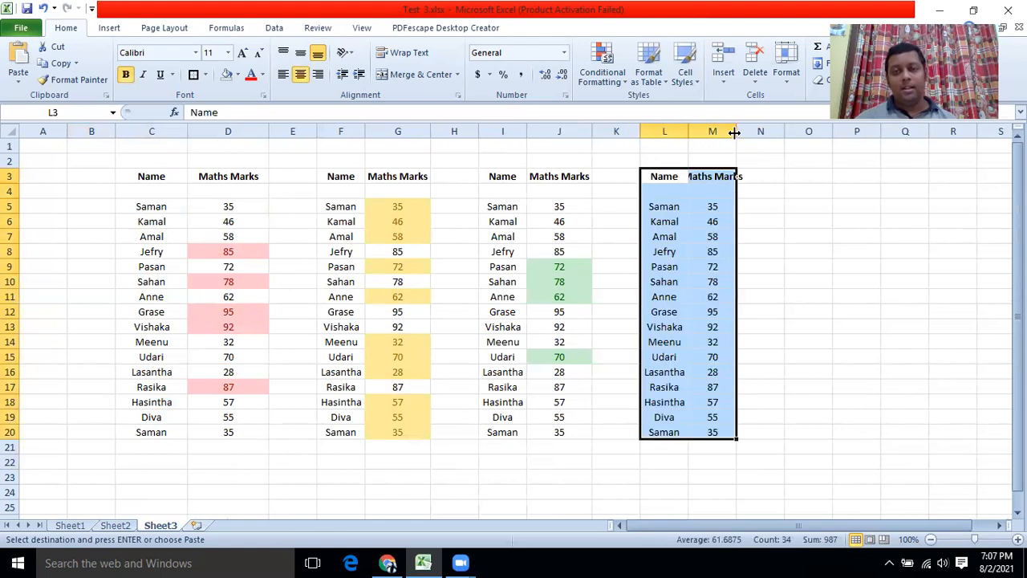
double_click(736, 132)
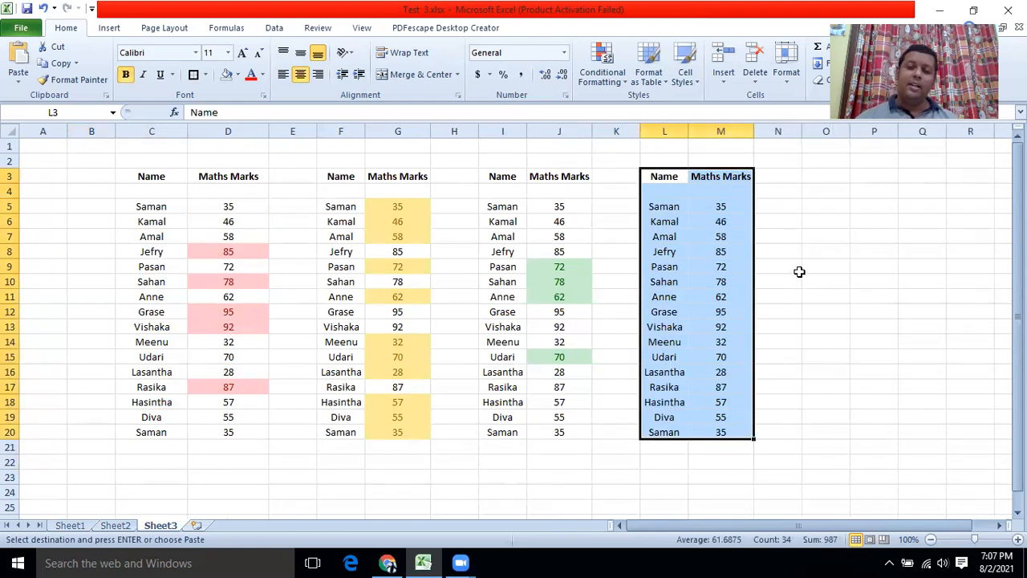
click(773, 252)
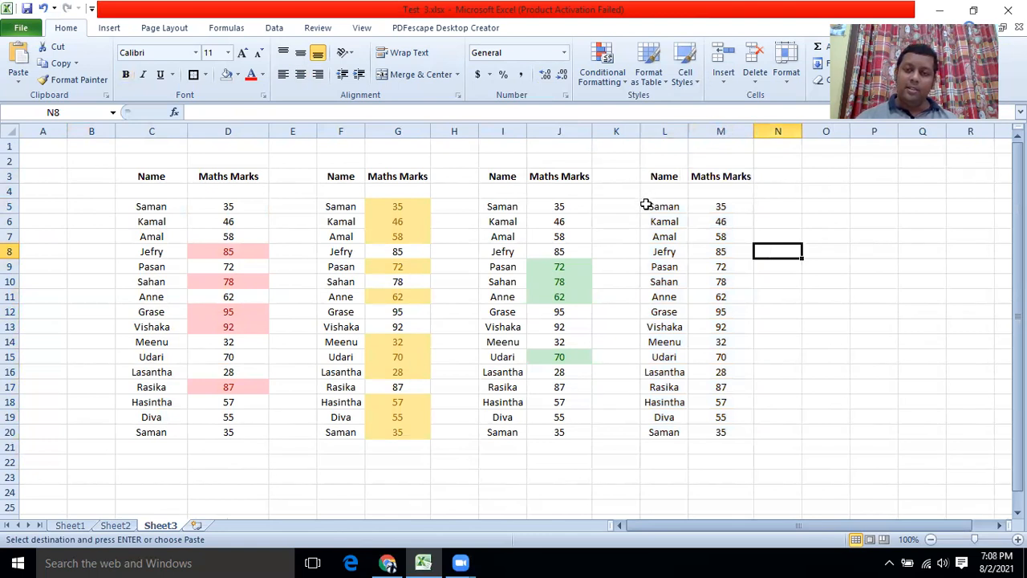
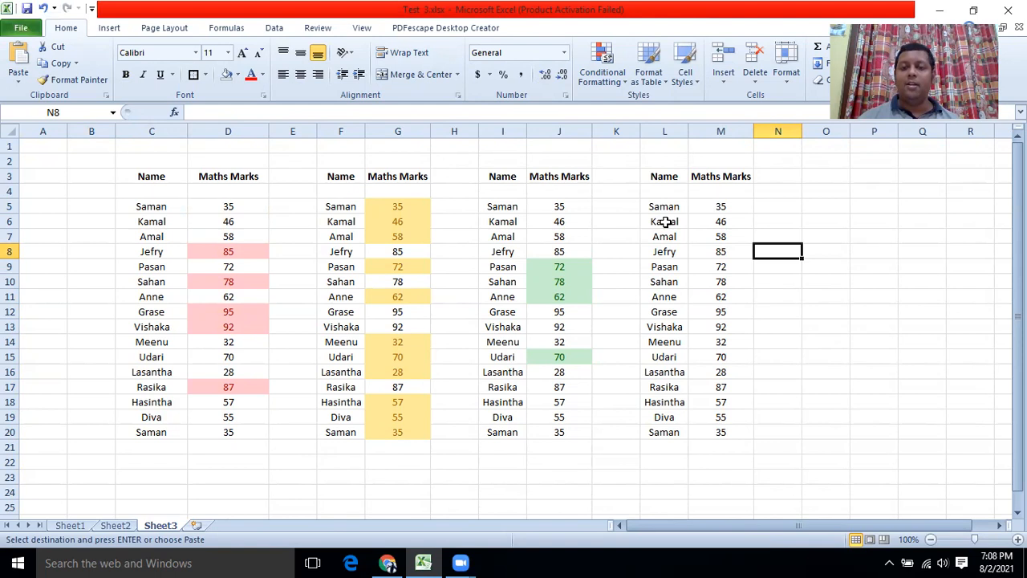
Flag duplicate values in L5:M20 with a Red Border, outlining the repeated Saman 35 rows.
click(714, 203)
drag(658, 203, 708, 435)
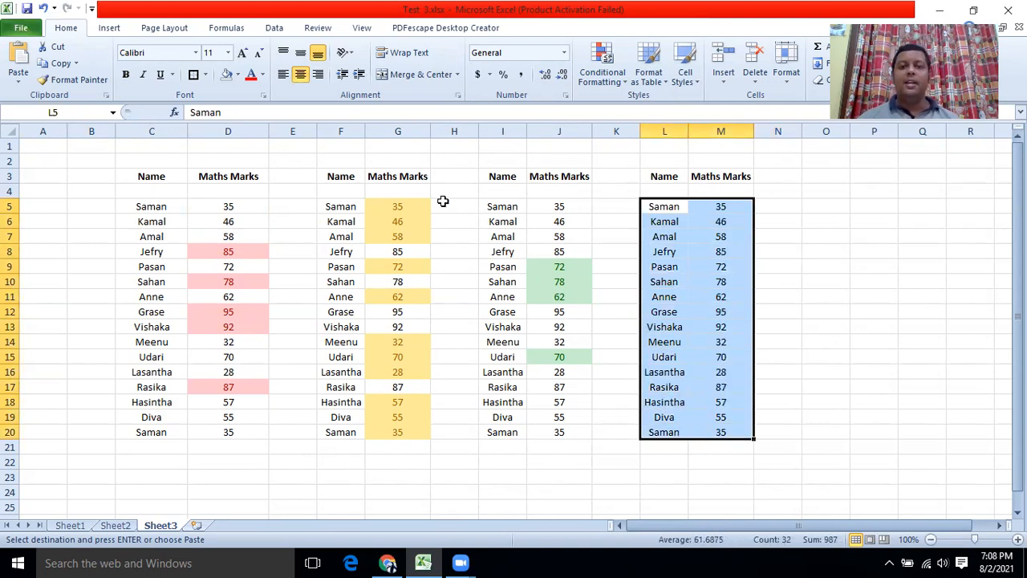
click(624, 86)
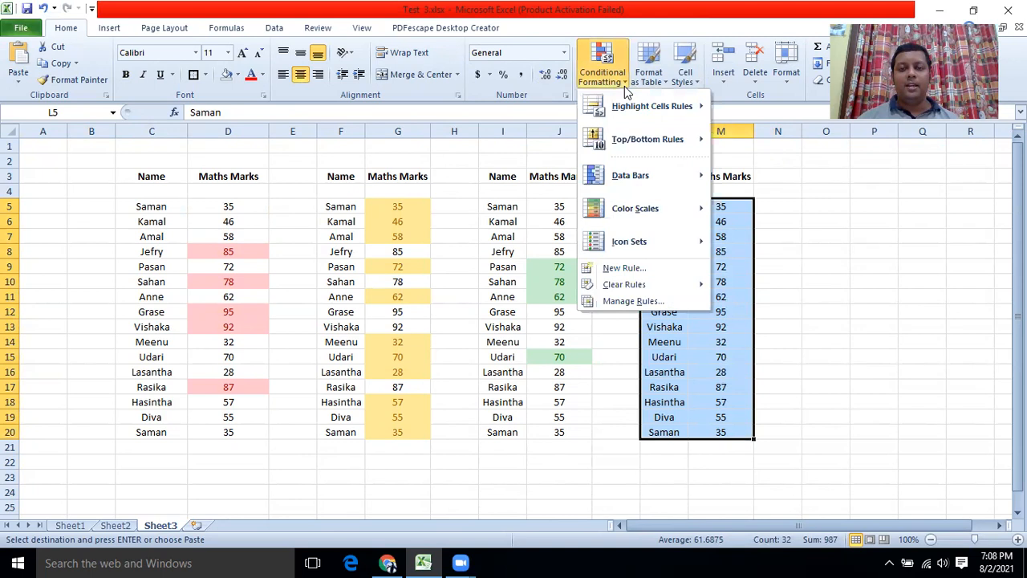
mouse_move(633, 104)
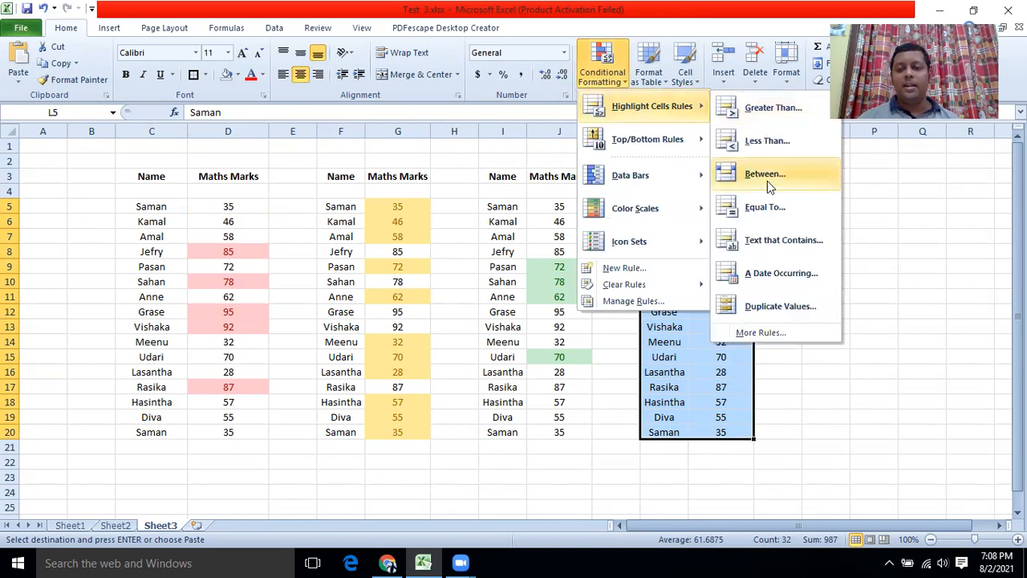
click(755, 306)
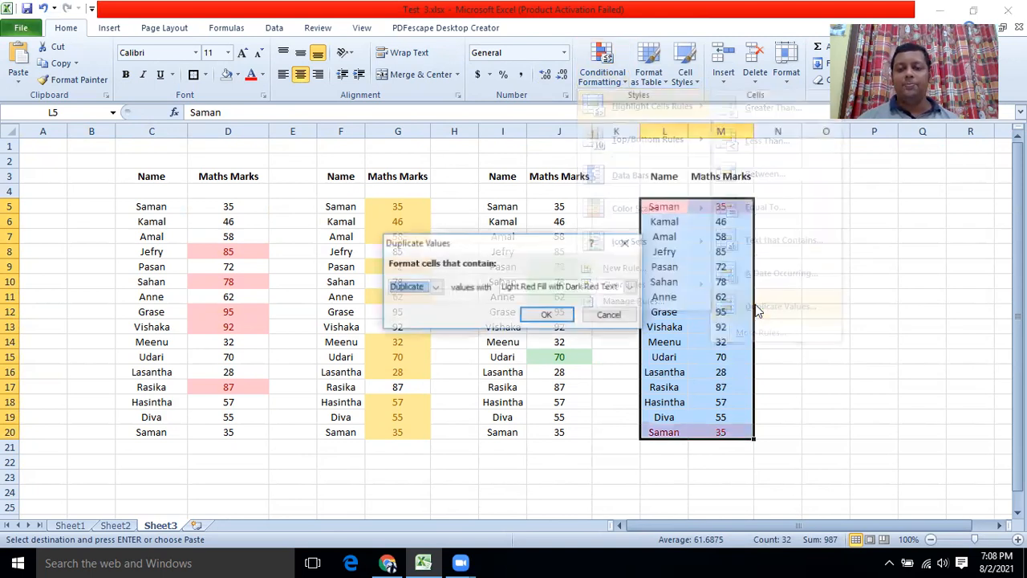
click(630, 289)
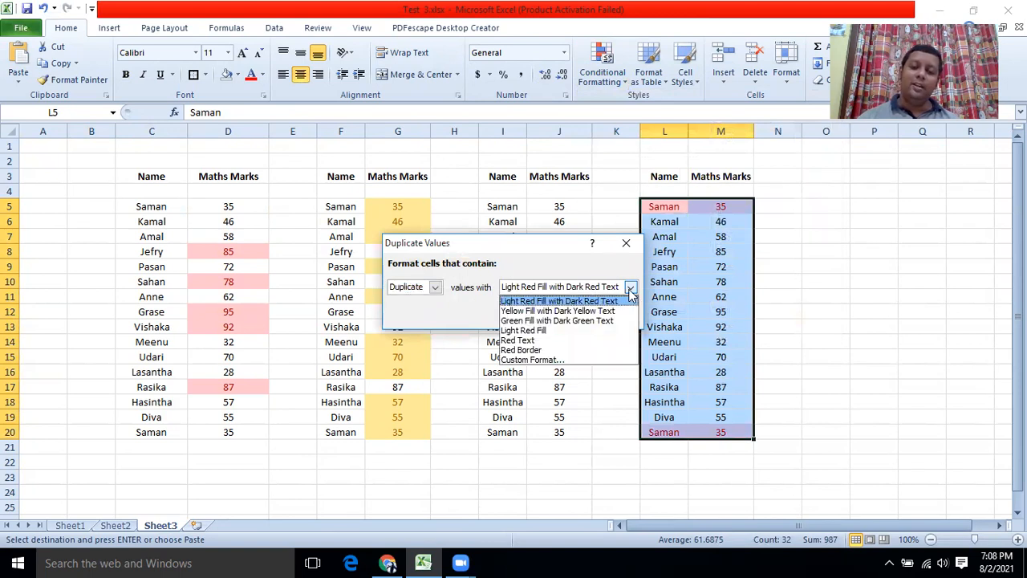
click(549, 353)
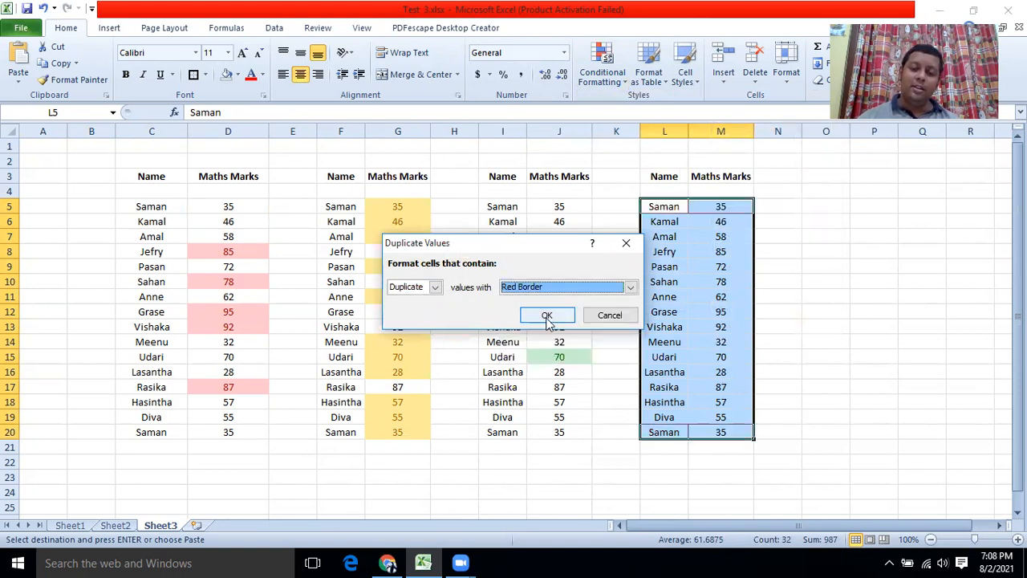
click(550, 316)
click(873, 342)
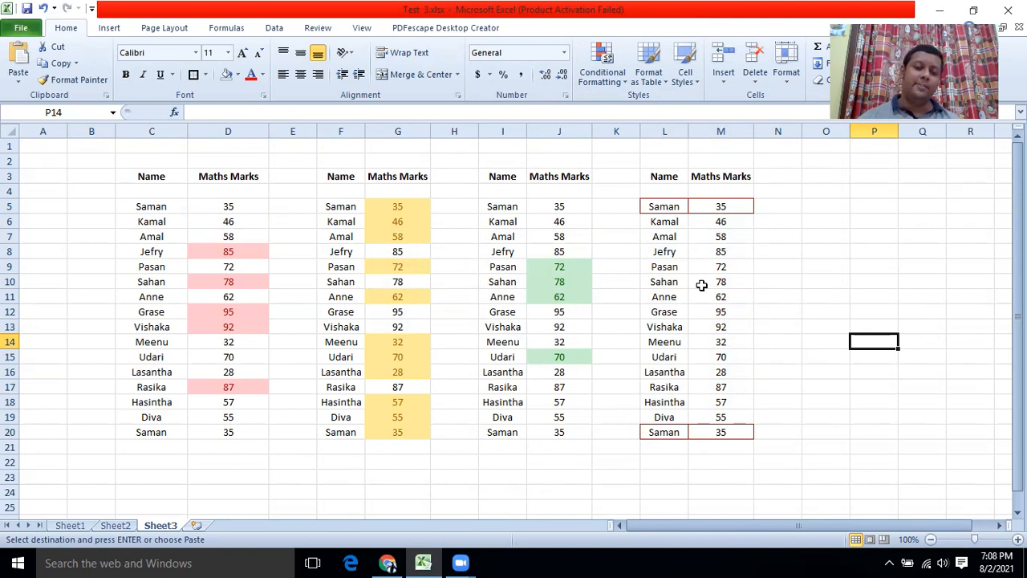
Review Sheet1's marks table and Sheet2's task list, then return to Sheet3.
click(423, 561)
click(423, 561)
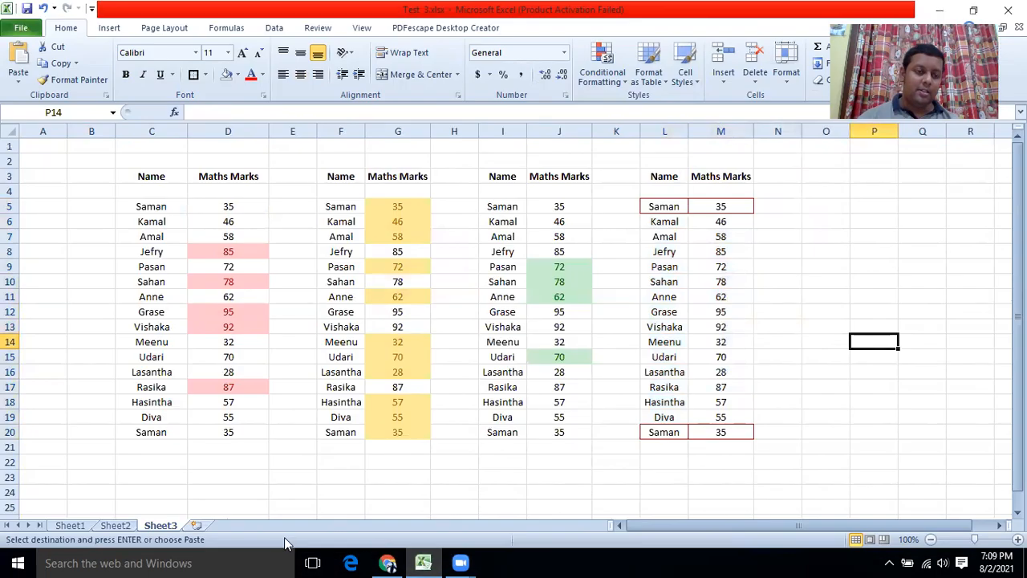
click(99, 520)
scroll(119, 318, up, 3)
scroll(119, 317, up, 1)
scroll(119, 317, down, 6)
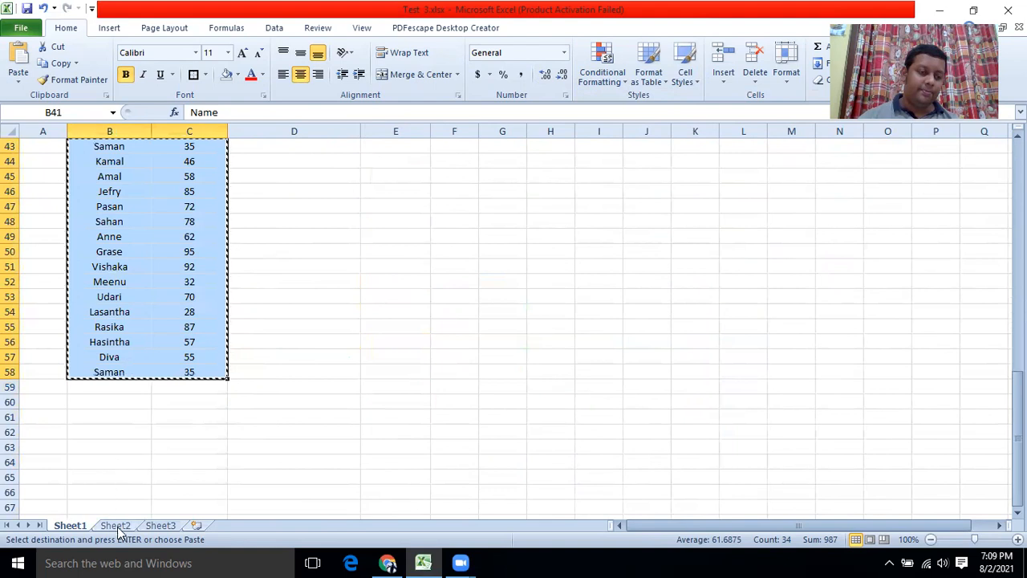
click(115, 525)
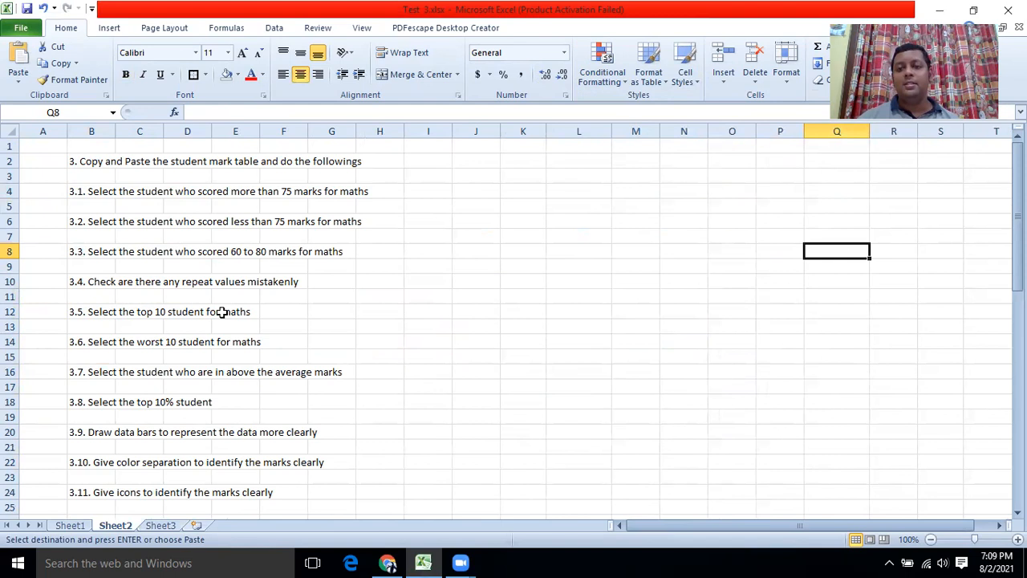
click(69, 525)
scroll(100, 232, up, 2)
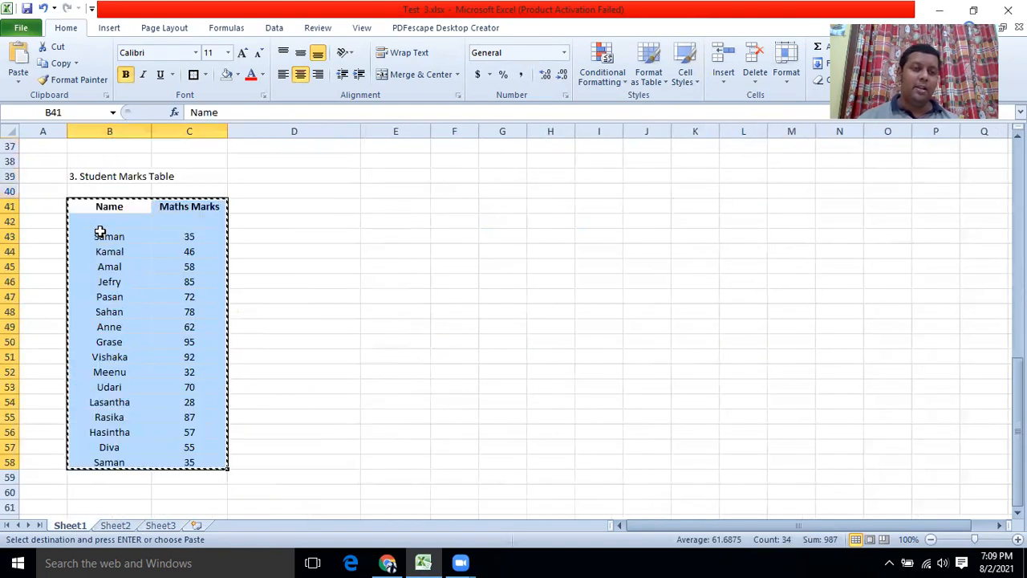
click(154, 526)
scroll(275, 392, down, 3)
scroll(275, 392, down, 1)
Paste a copy of the marks table at C24 on Sheet3.
click(144, 313)
key(ctrl+v)
scroll(190, 321, down, 2)
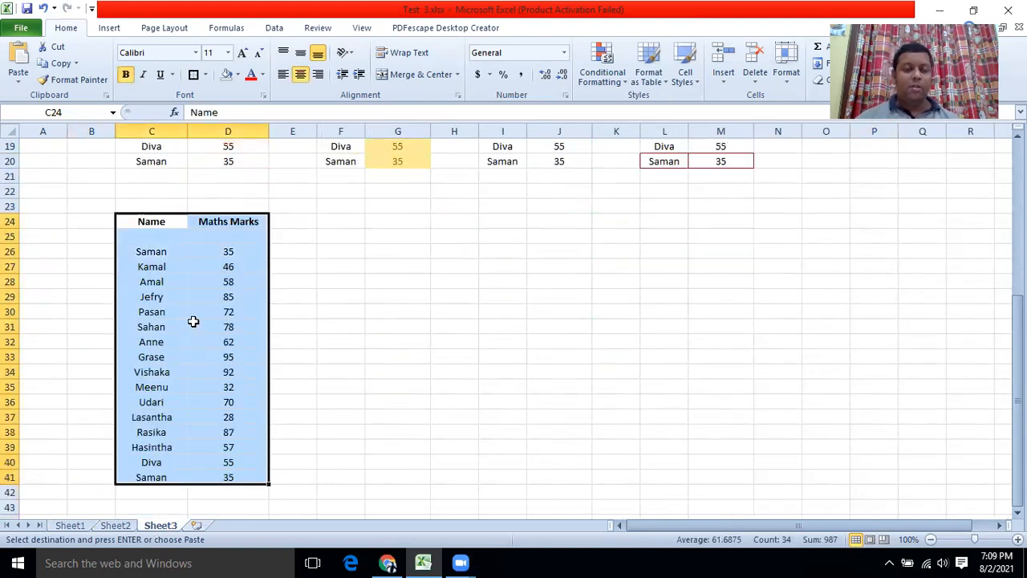
click(330, 282)
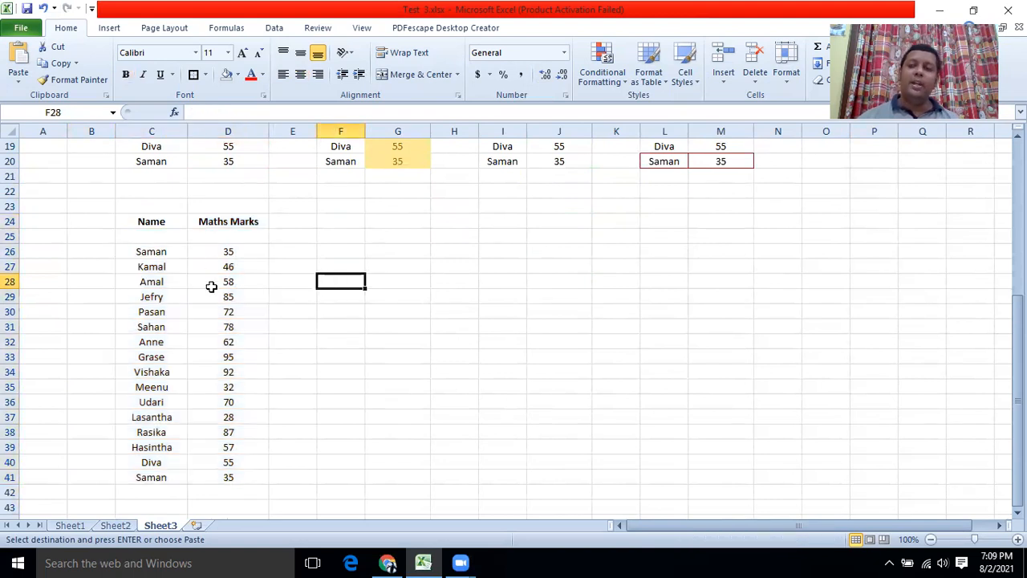
Apply a Top 10 Items rule with light red fill to C26:D41.
click(145, 254)
drag(205, 262, 213, 482)
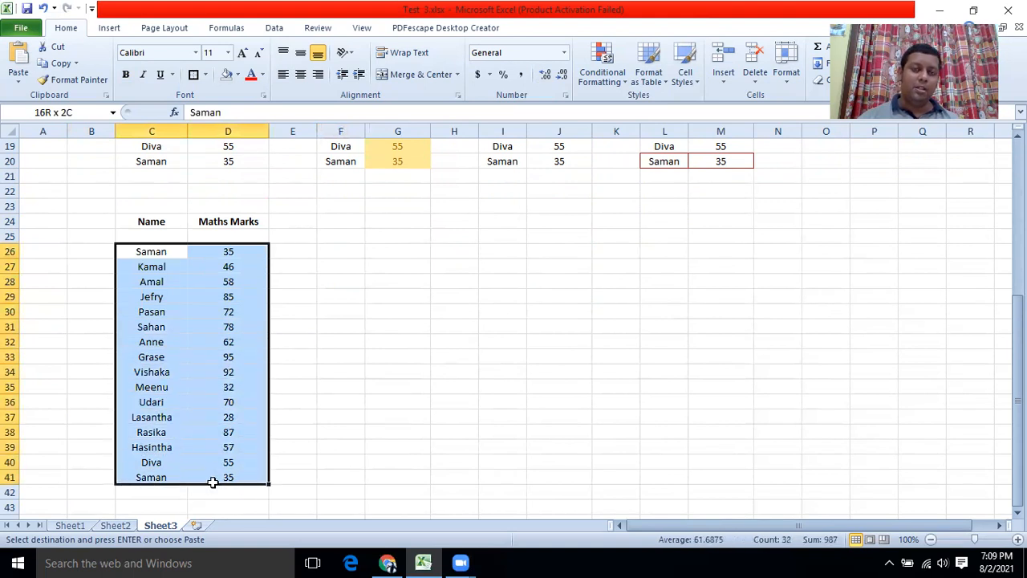
click(625, 85)
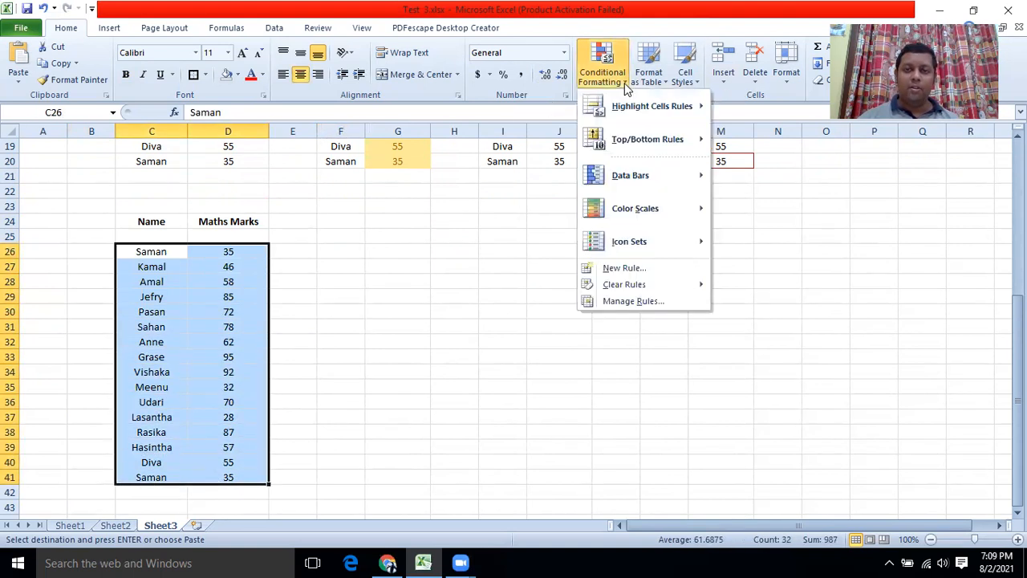
mouse_move(631, 143)
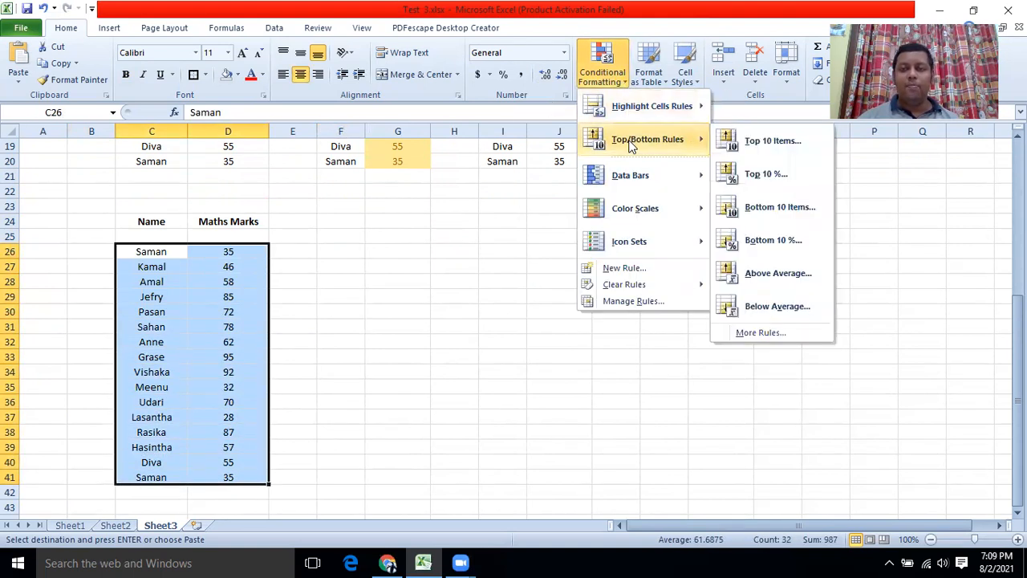
click(787, 142)
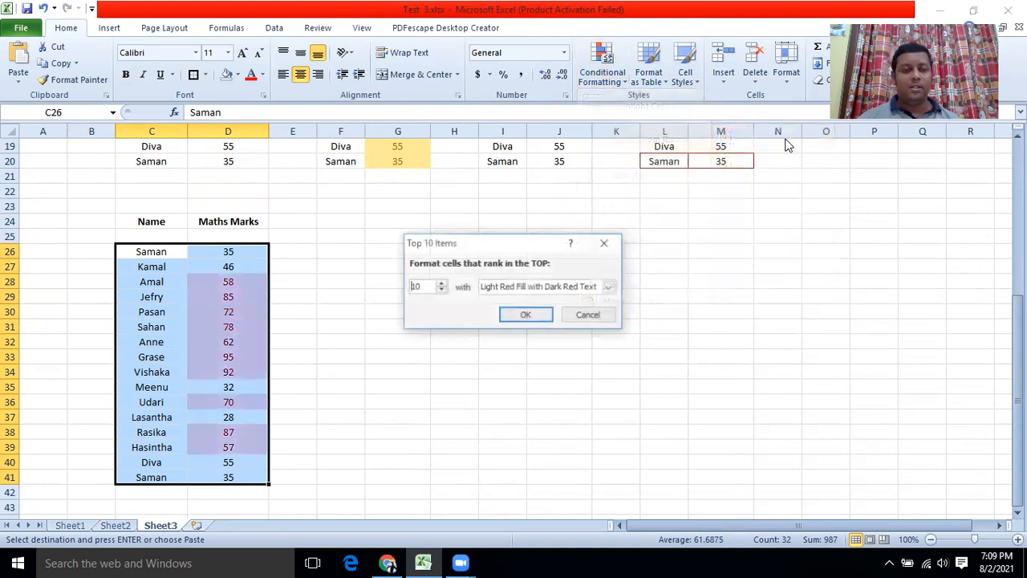
click(523, 317)
click(468, 324)
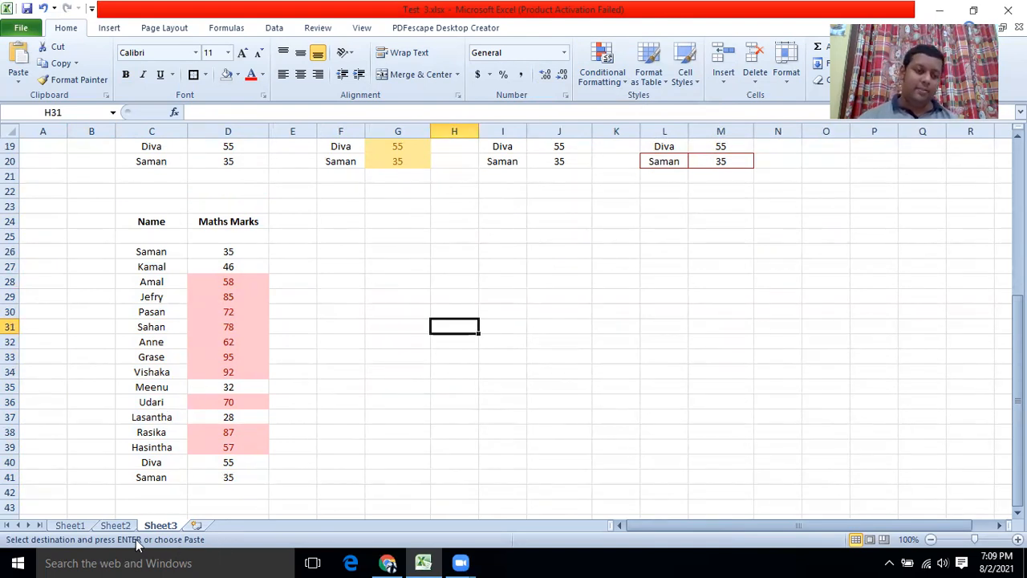
click(76, 527)
After checking the task list, paste another marks table copy at F24 on Sheet3.
click(110, 527)
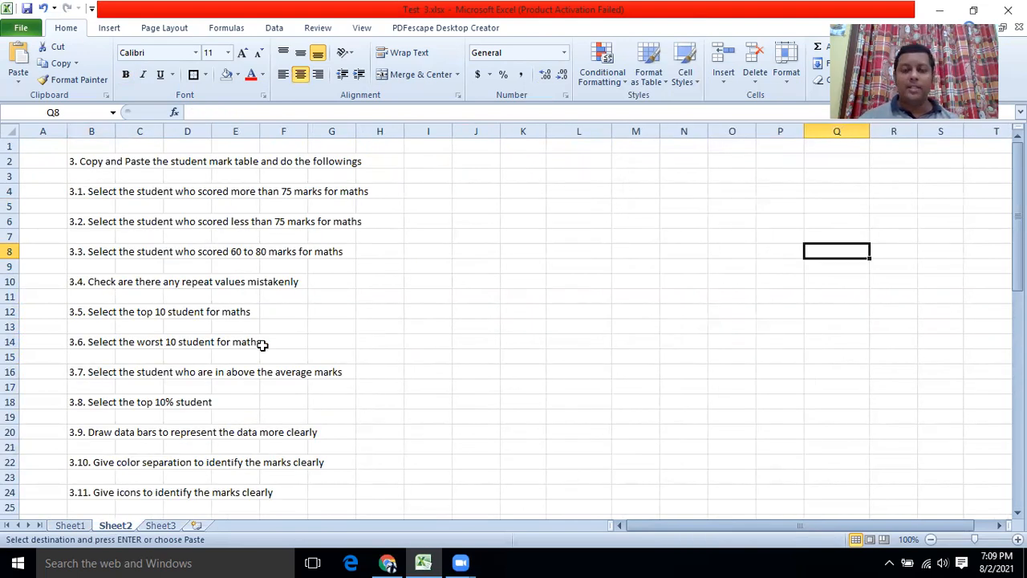
click(161, 526)
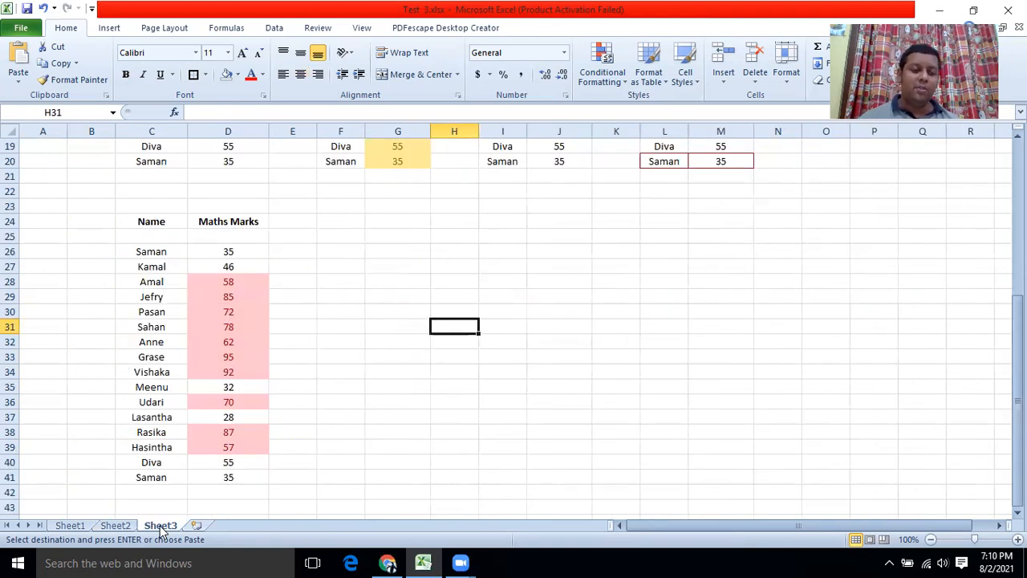
click(68, 527)
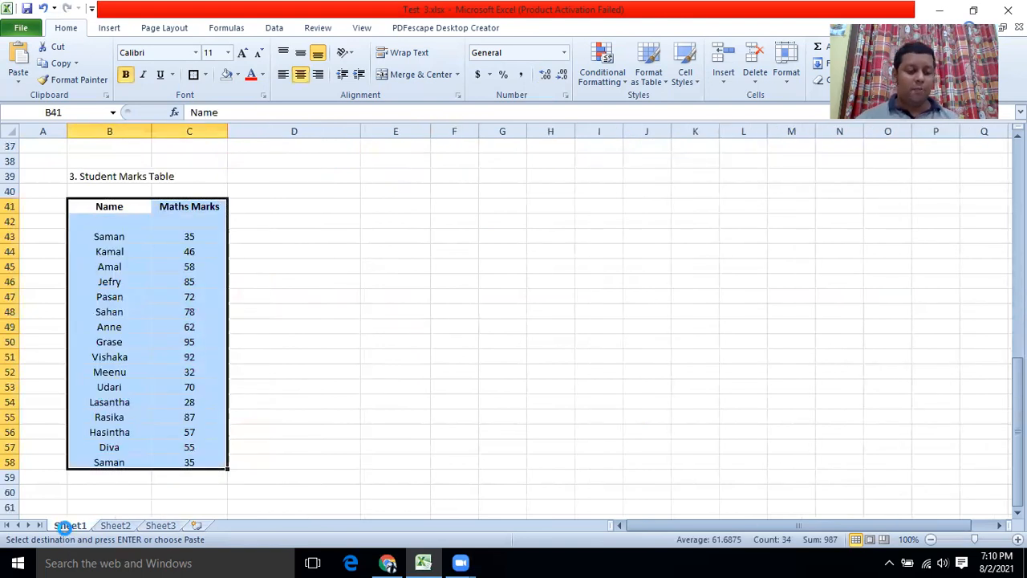
click(159, 526)
click(343, 221)
key(ctrl+v)
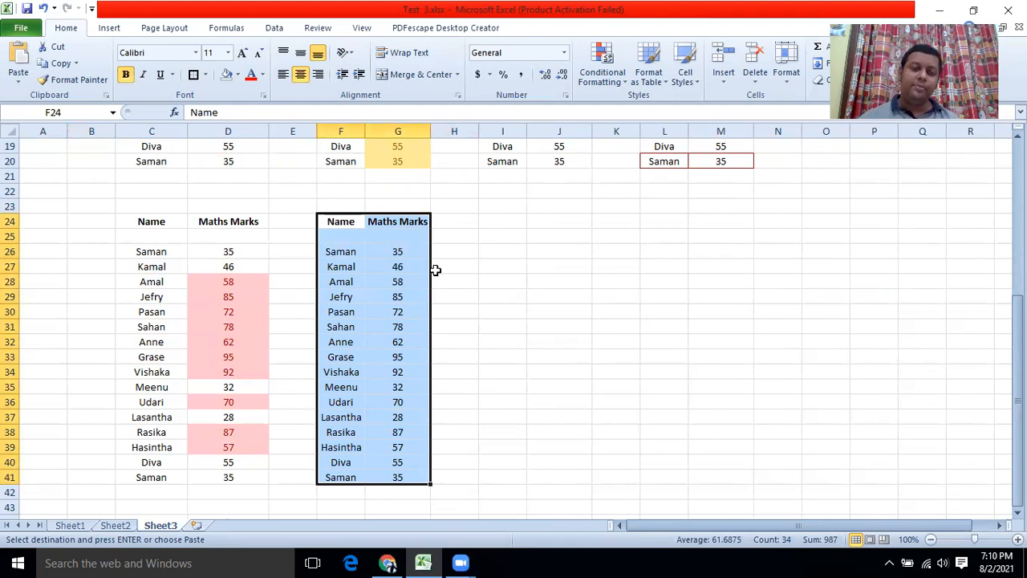
click(480, 266)
Apply a Bottom 10 Items rule with Green Fill with Dark Green Text to F26:G41.
drag(345, 253, 376, 484)
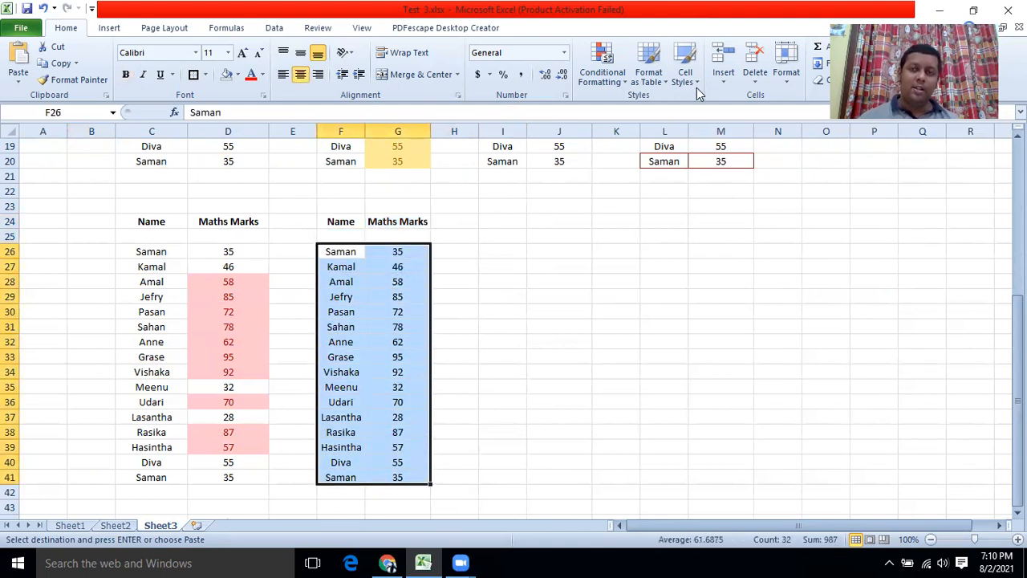
click(619, 83)
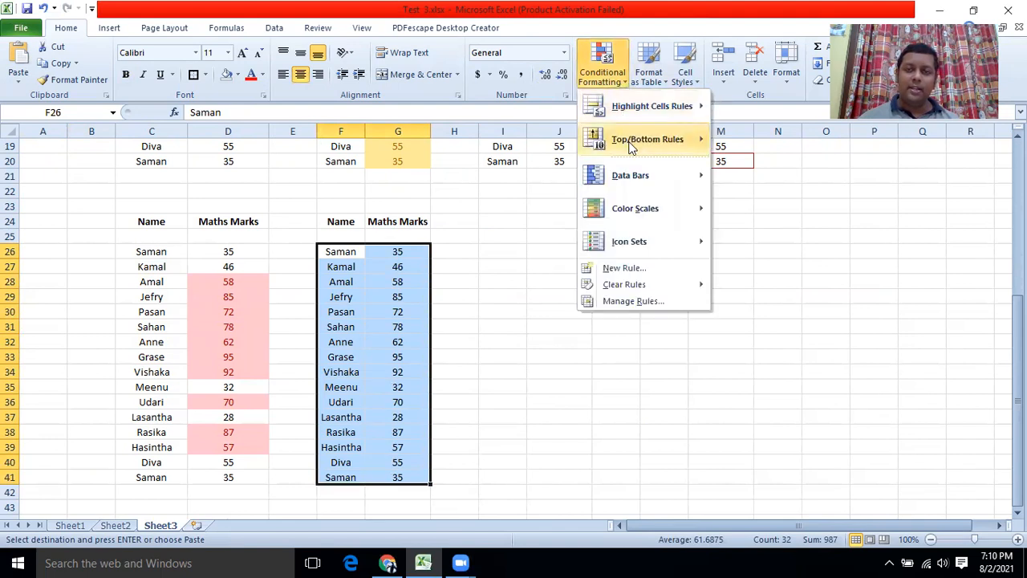
mouse_move(631, 146)
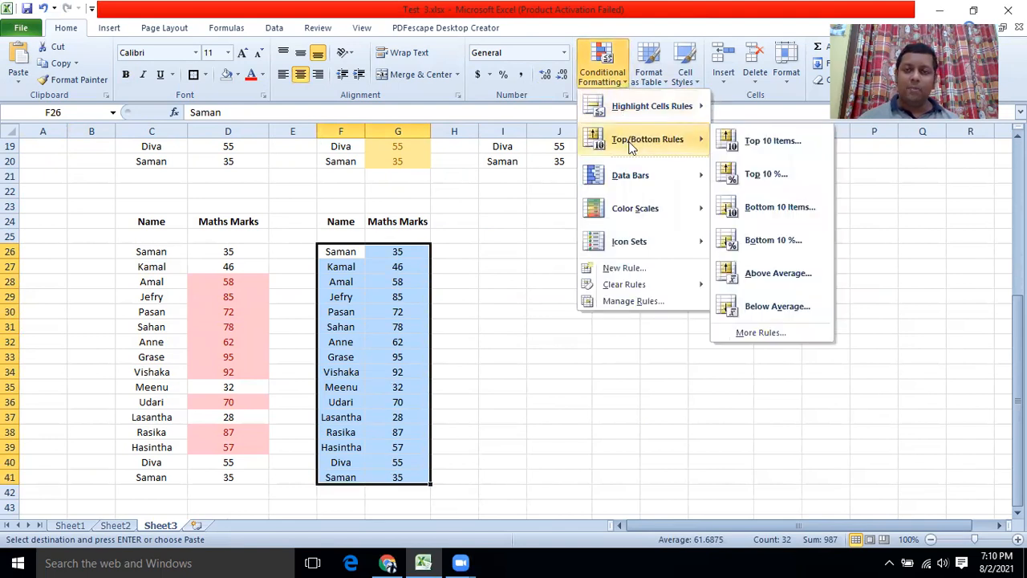
click(761, 210)
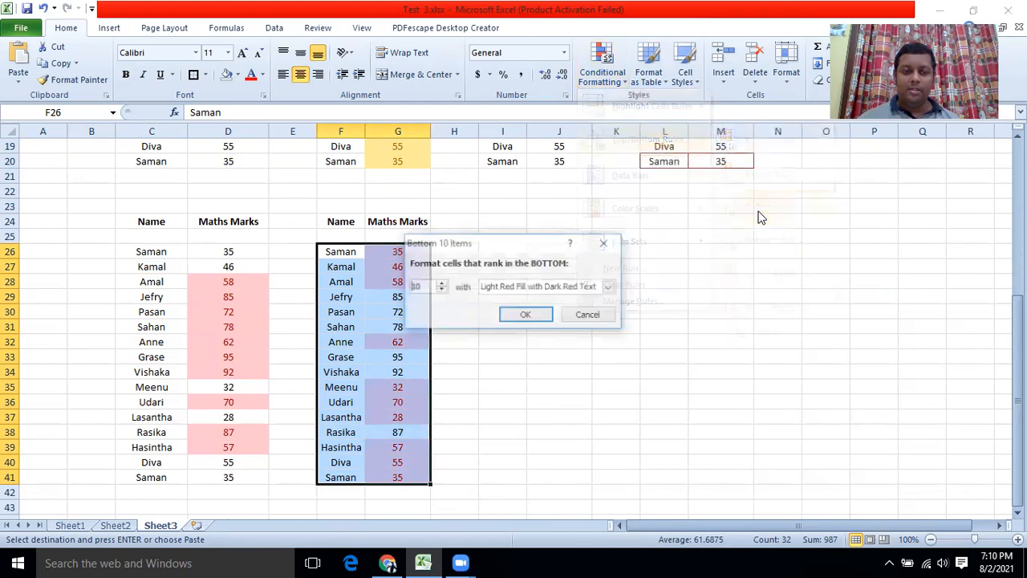
click(608, 288)
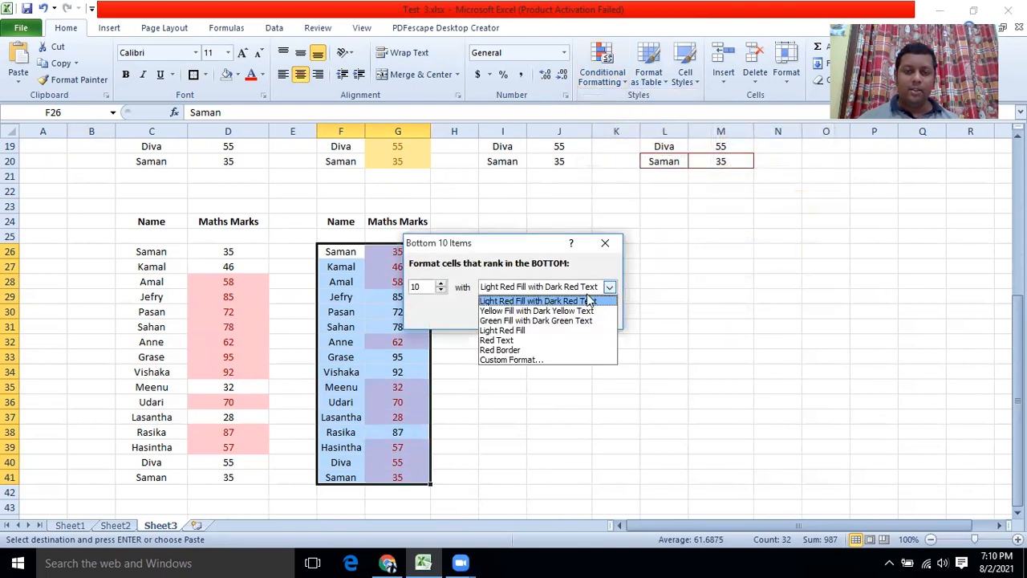
click(535, 321)
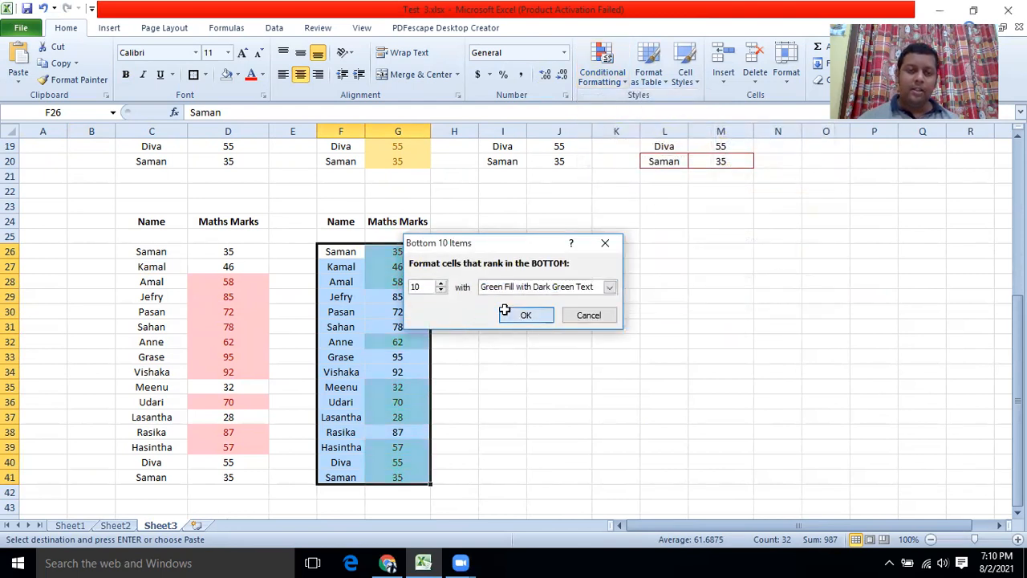
click(529, 315)
click(554, 372)
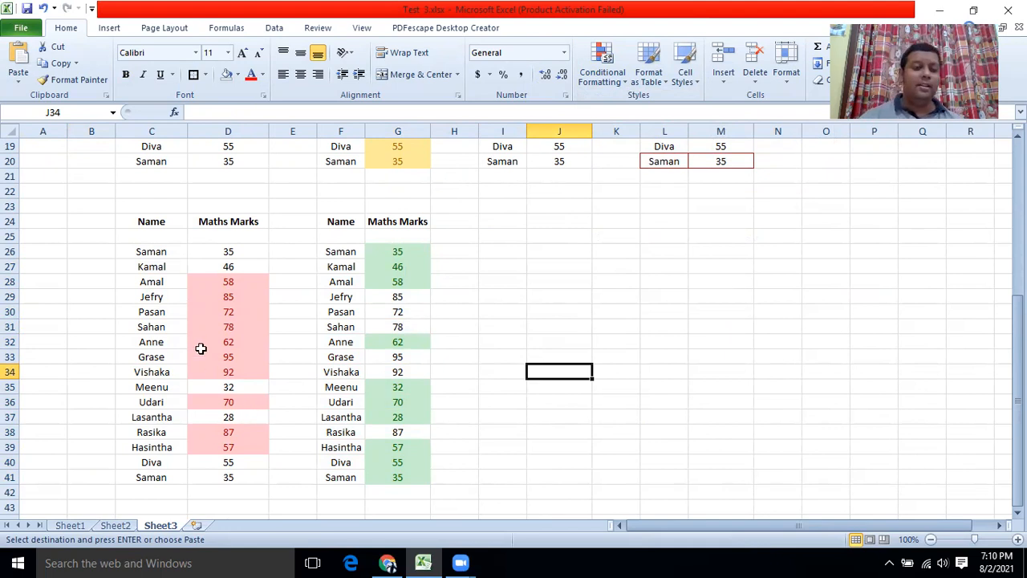
After checking the task list, paste the marks table at I24 on Sheet3.
click(111, 529)
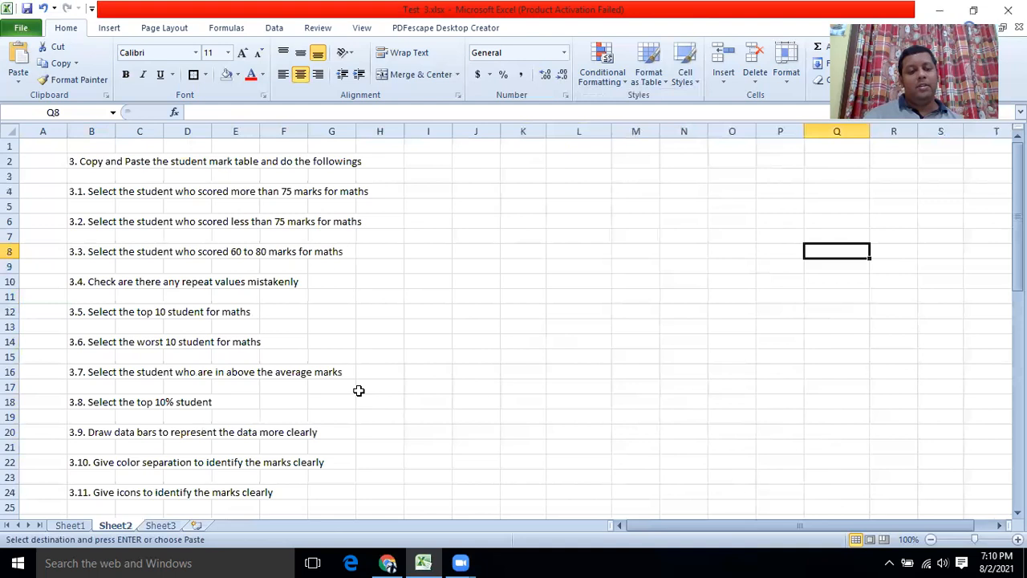
click(71, 526)
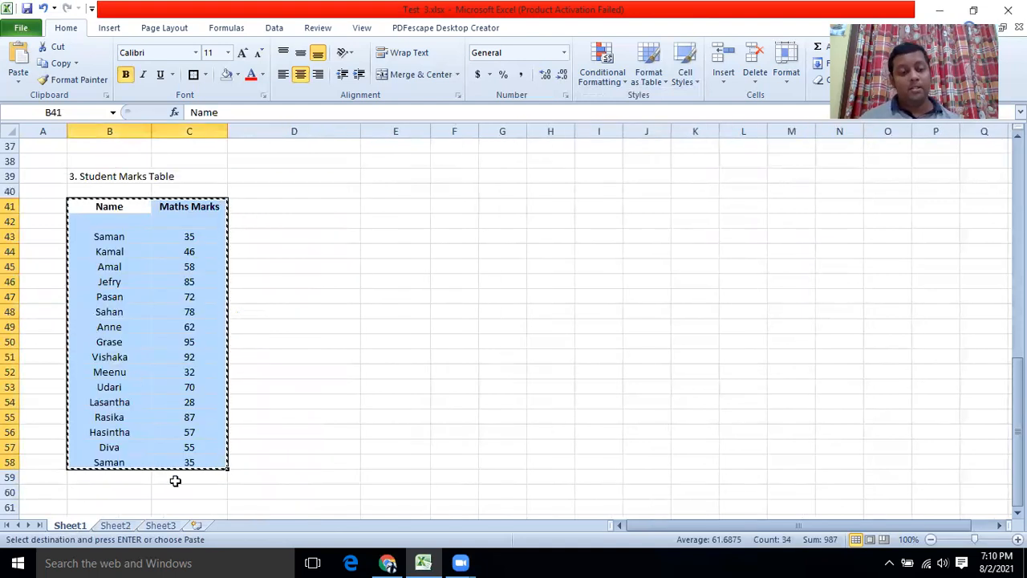
click(161, 526)
click(491, 227)
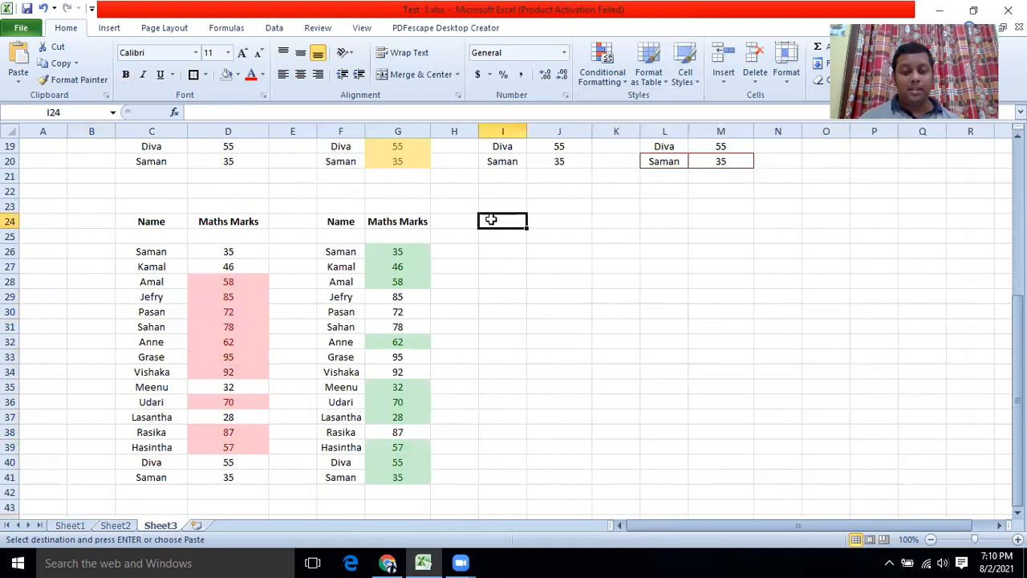
key(ctrl+v)
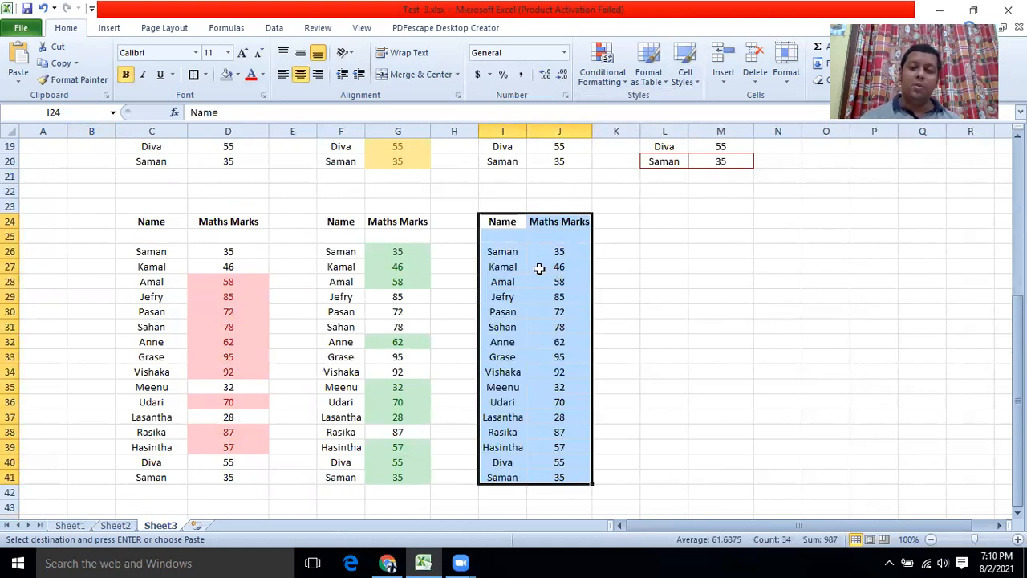
Apply an Above Average rule with Yellow Fill with Dark Yellow Text to I26:J41.
click(504, 251)
drag(504, 251, 559, 477)
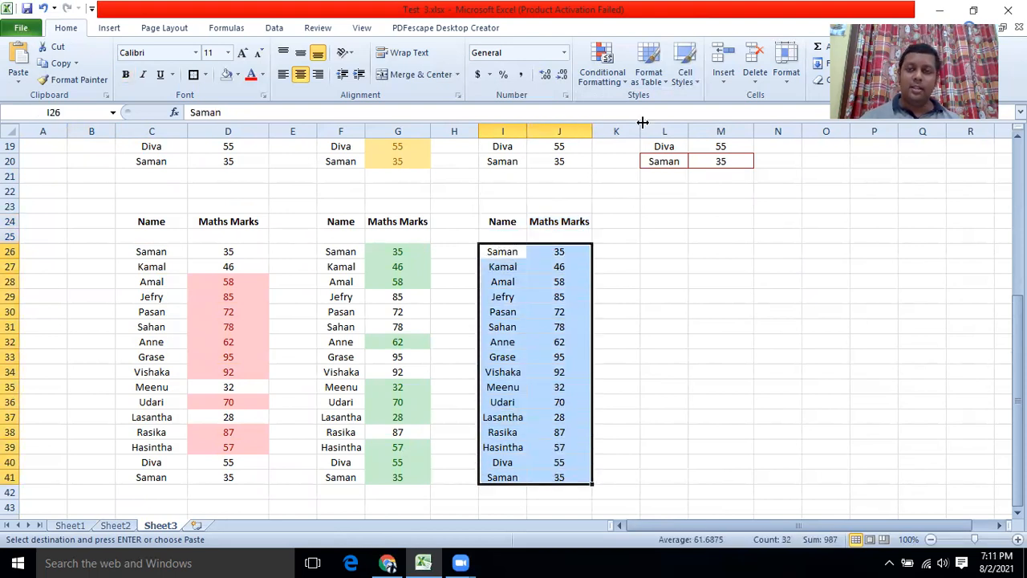
click(623, 83)
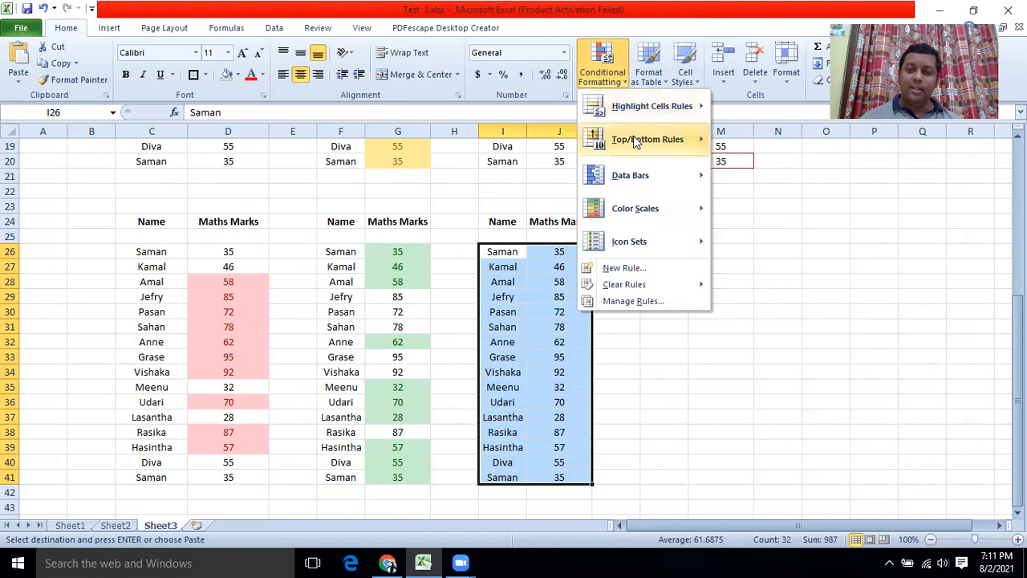
mouse_move(634, 139)
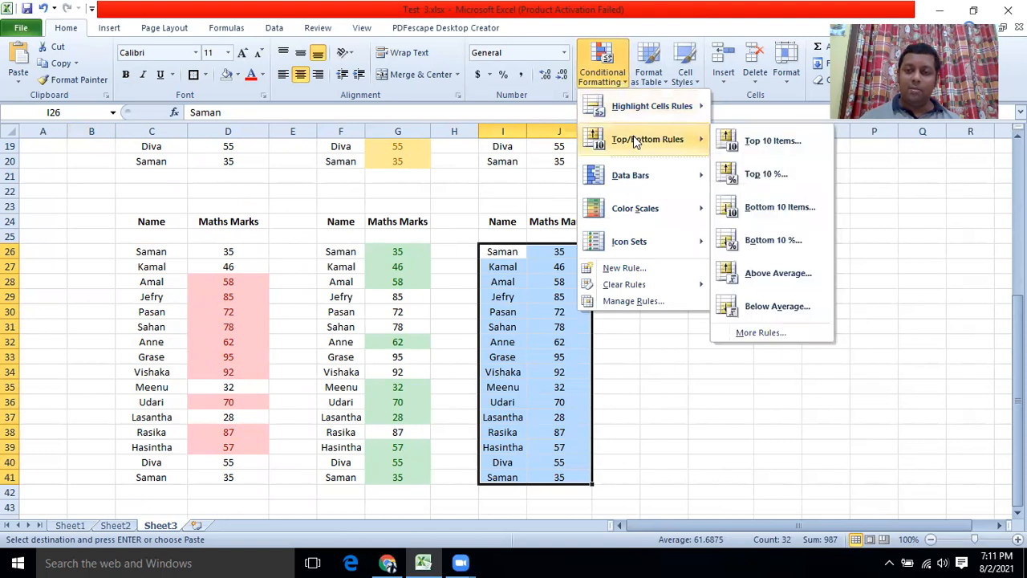
click(774, 274)
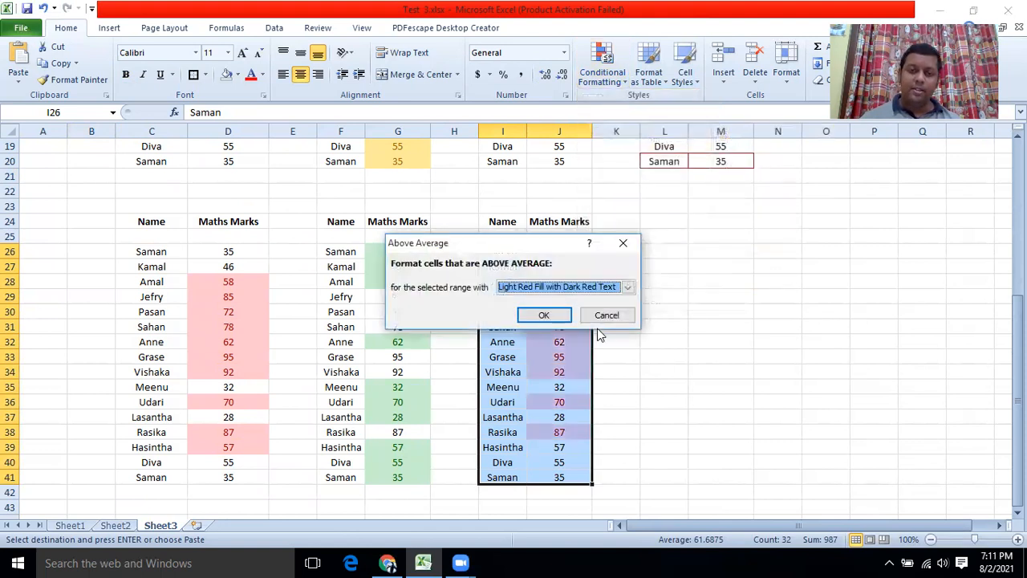
click(628, 288)
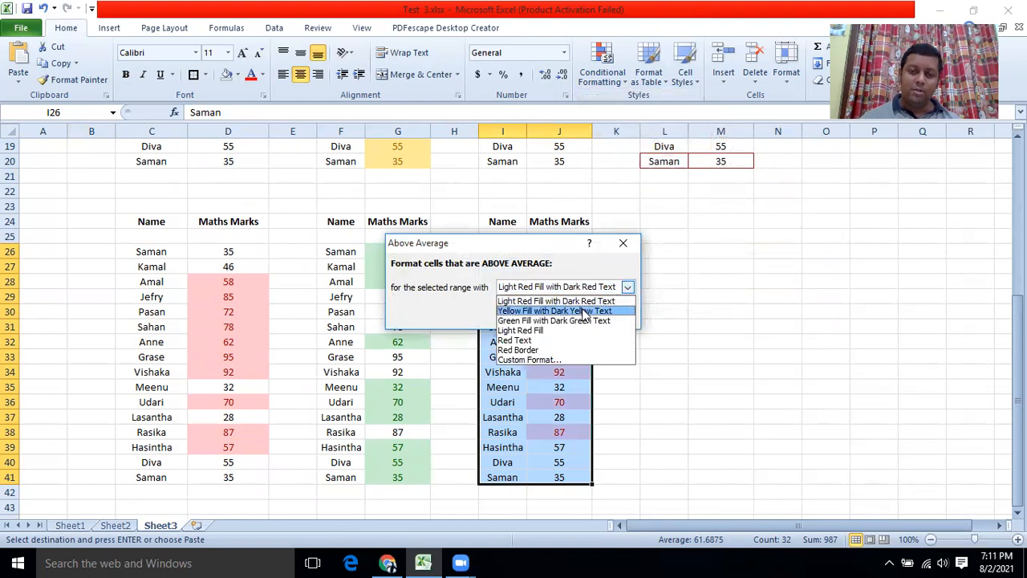
click(622, 311)
click(547, 315)
click(663, 385)
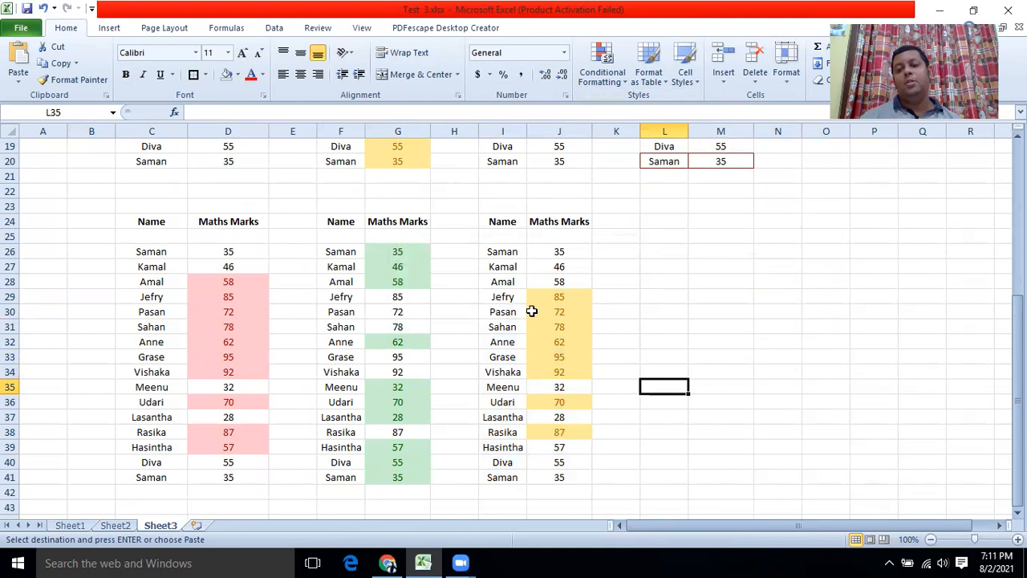
click(112, 528)
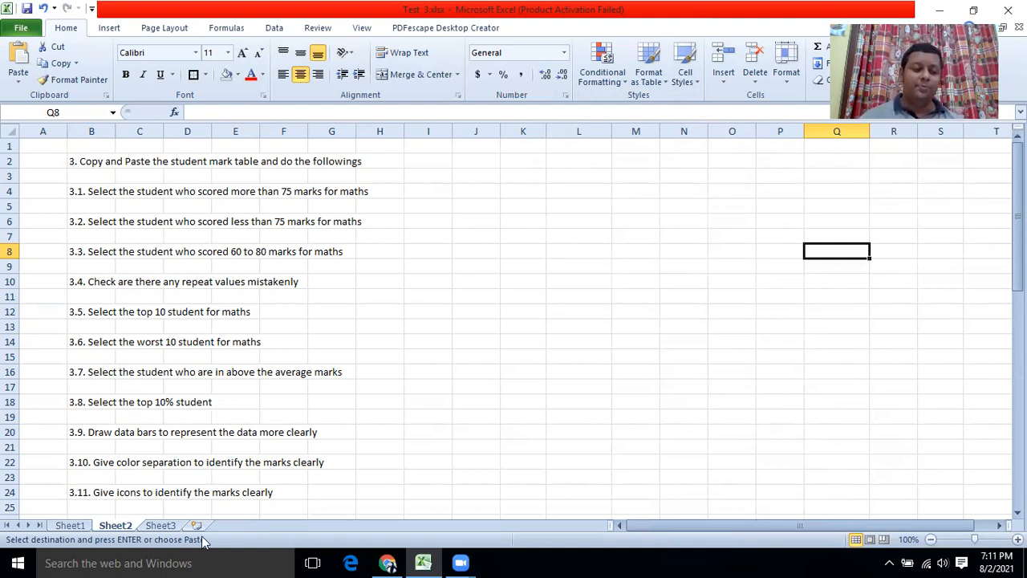
Paste another copy of the marks table at L24 on Sheet3.
click(165, 525)
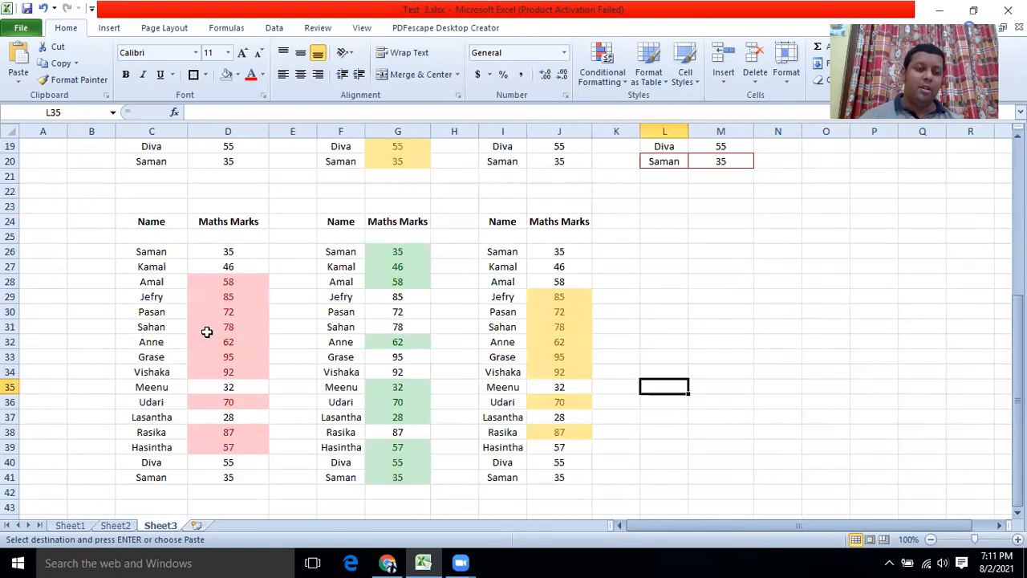
click(70, 525)
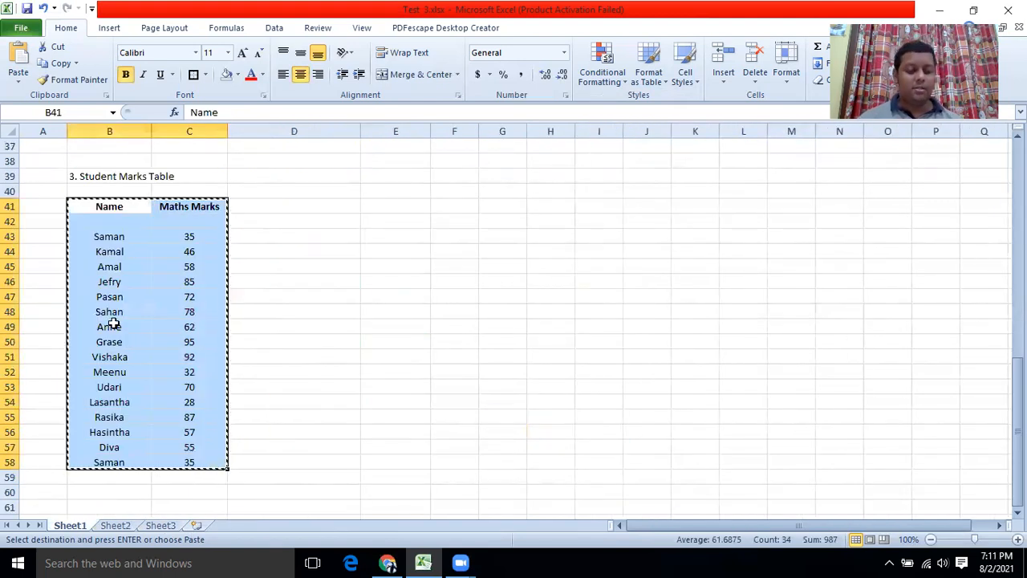
click(160, 525)
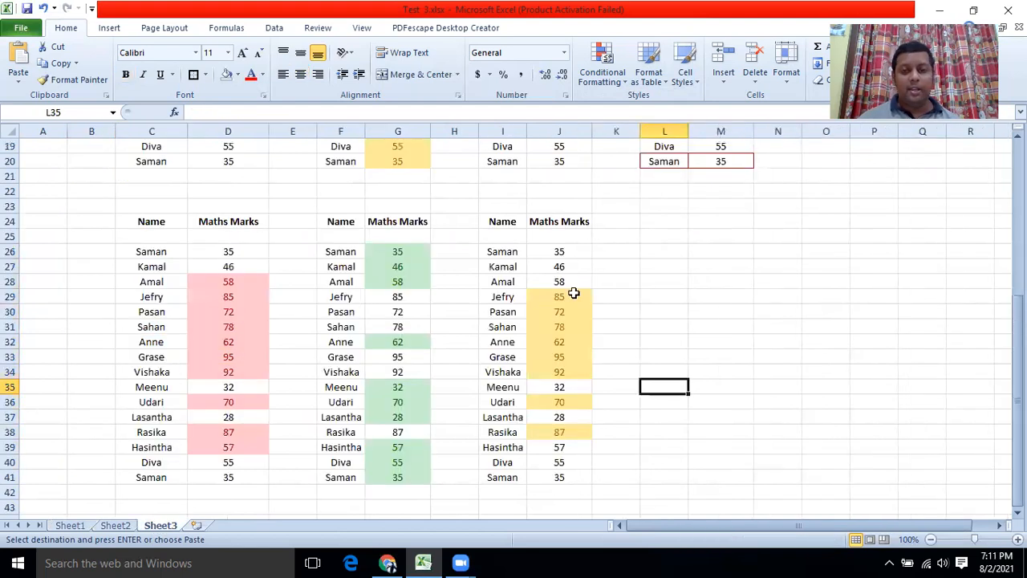
click(656, 224)
key(ctrl+v)
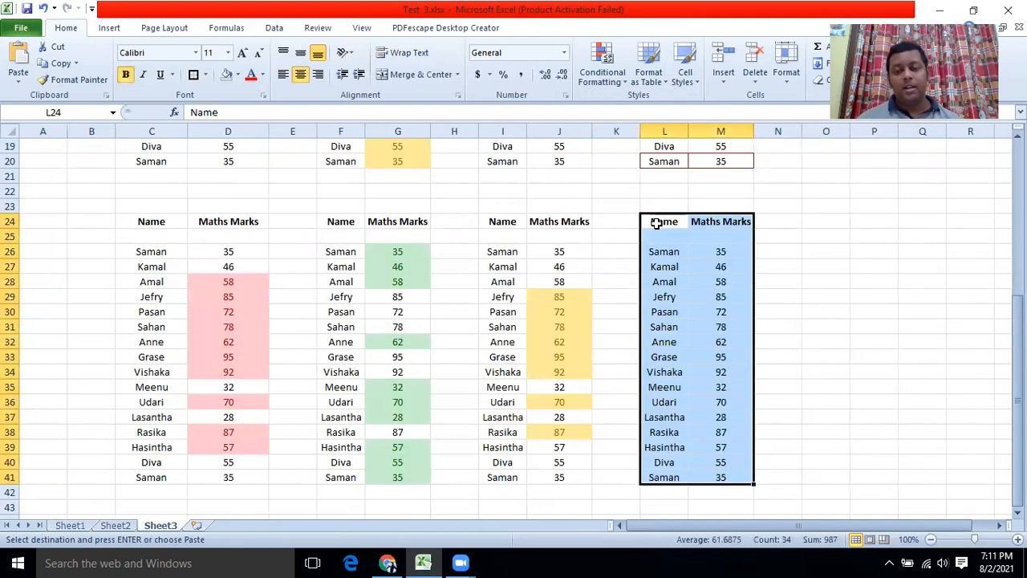
click(712, 297)
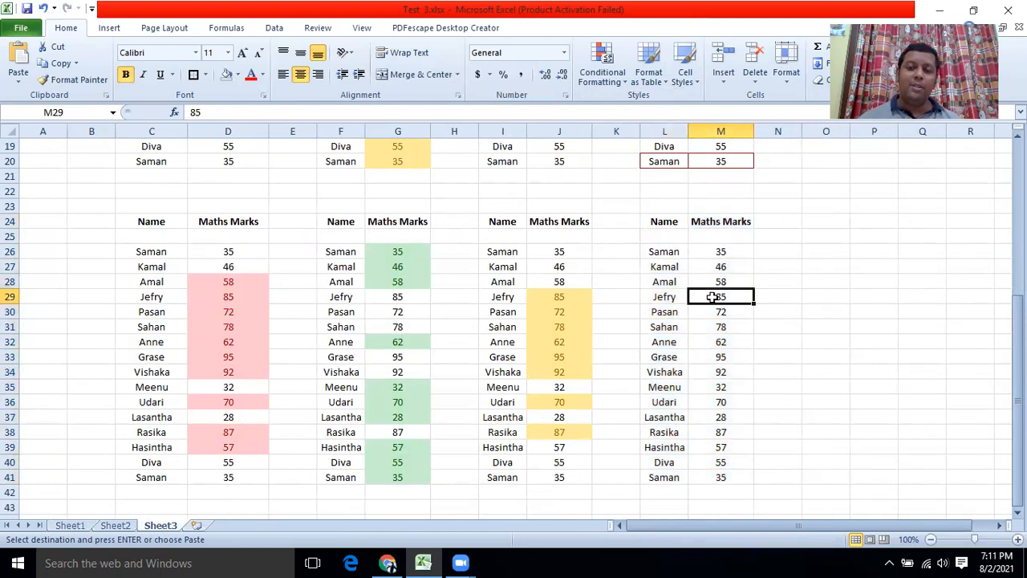
Apply a Top 10% rule with Light Red Fill to L26:M41, highlighting Grase's 95.
drag(671, 249, 707, 473)
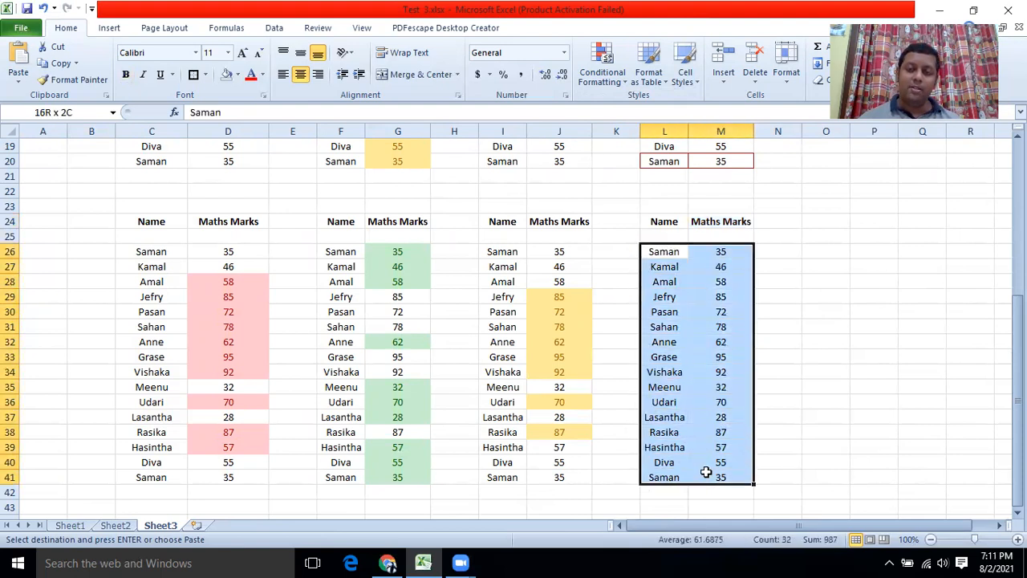
click(630, 81)
click(618, 79)
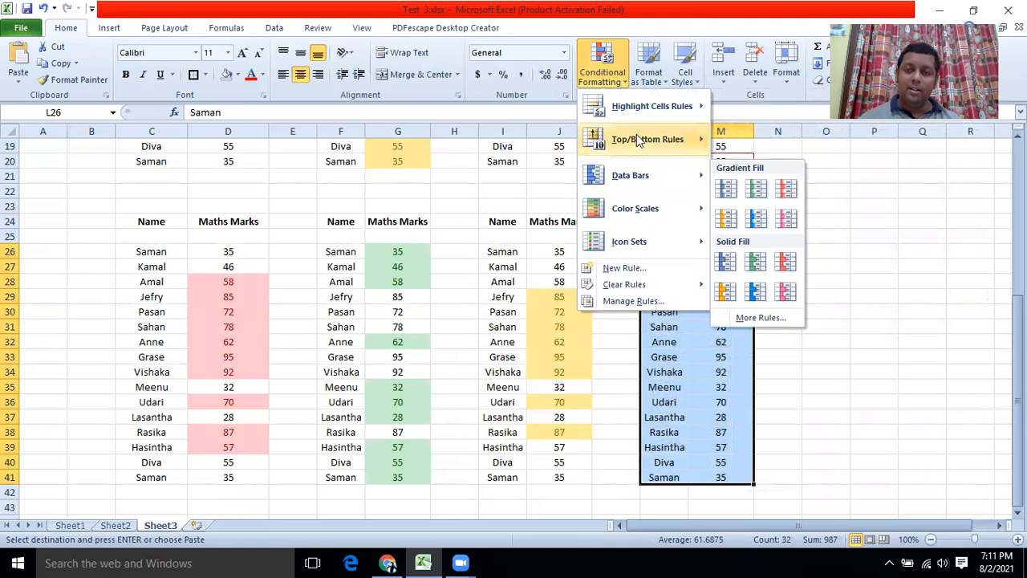
mouse_move(636, 134)
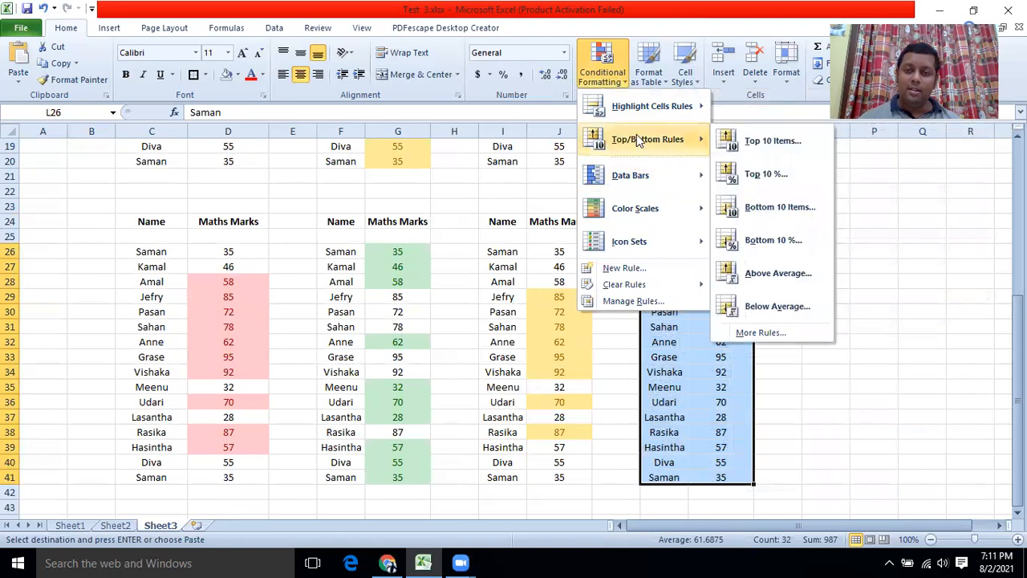
click(755, 171)
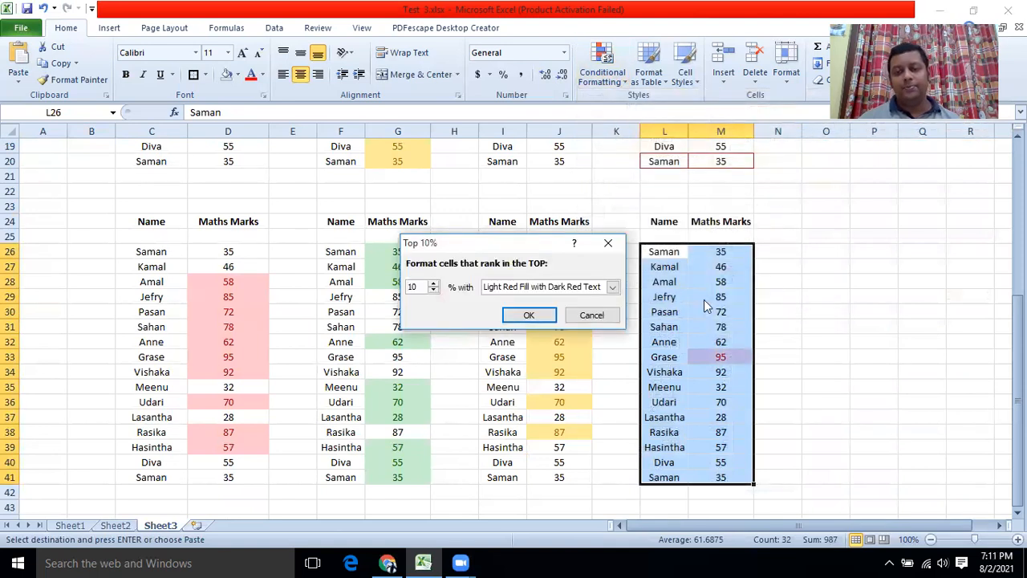
click(529, 316)
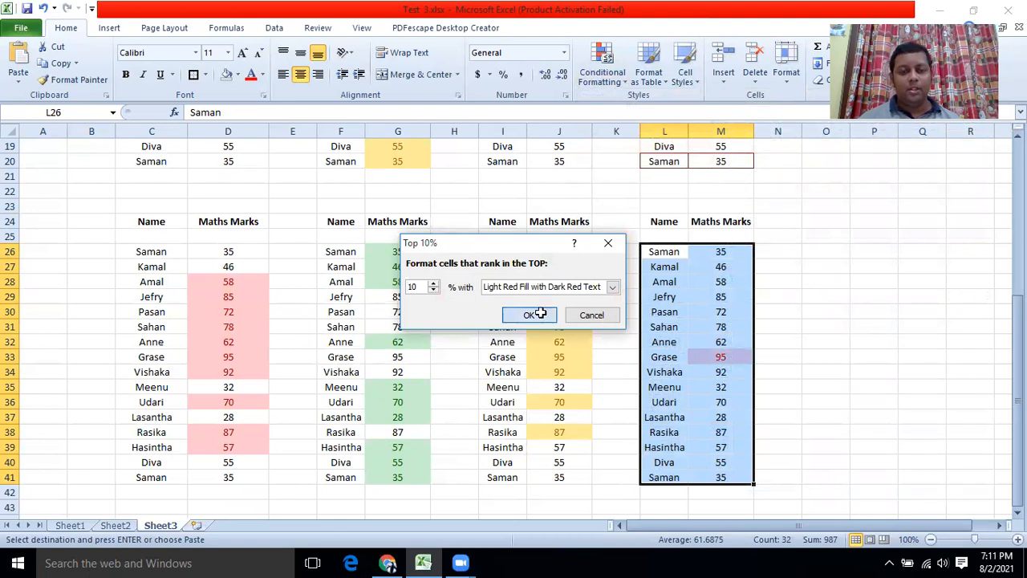
click(852, 296)
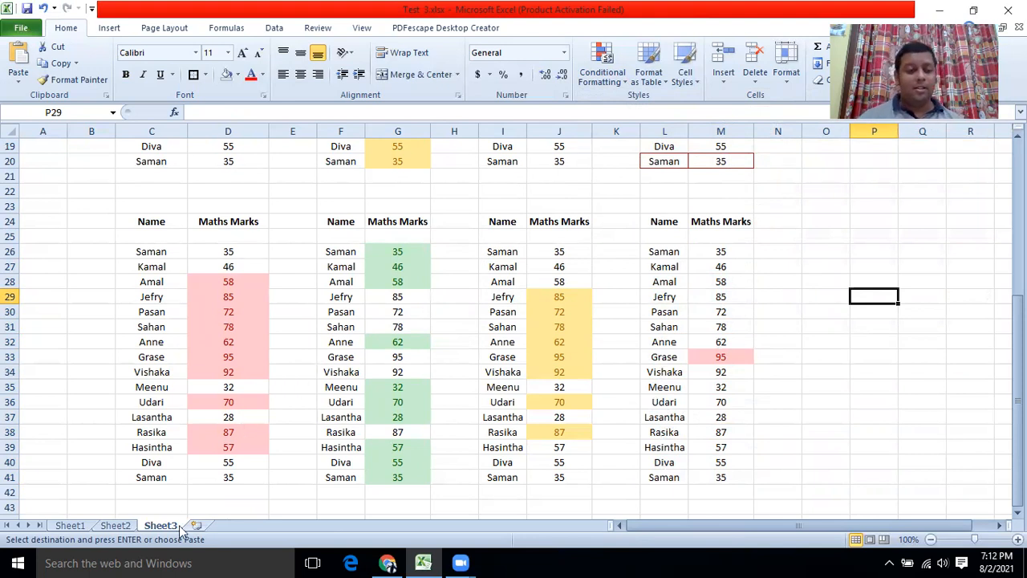
Select the student marks table B41:C58 on Sheet1 for copying.
click(117, 526)
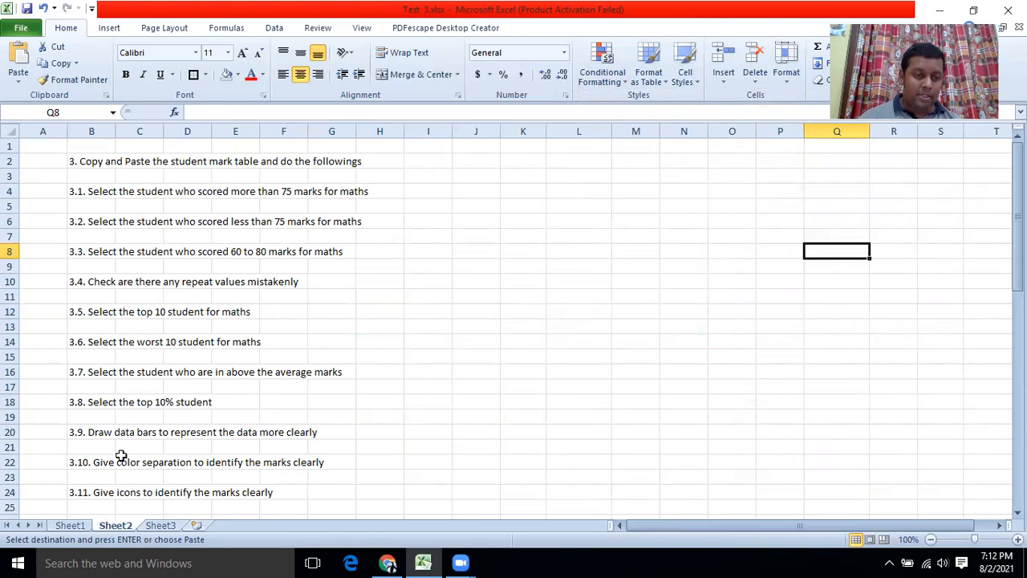
scroll(431, 347, down, 1)
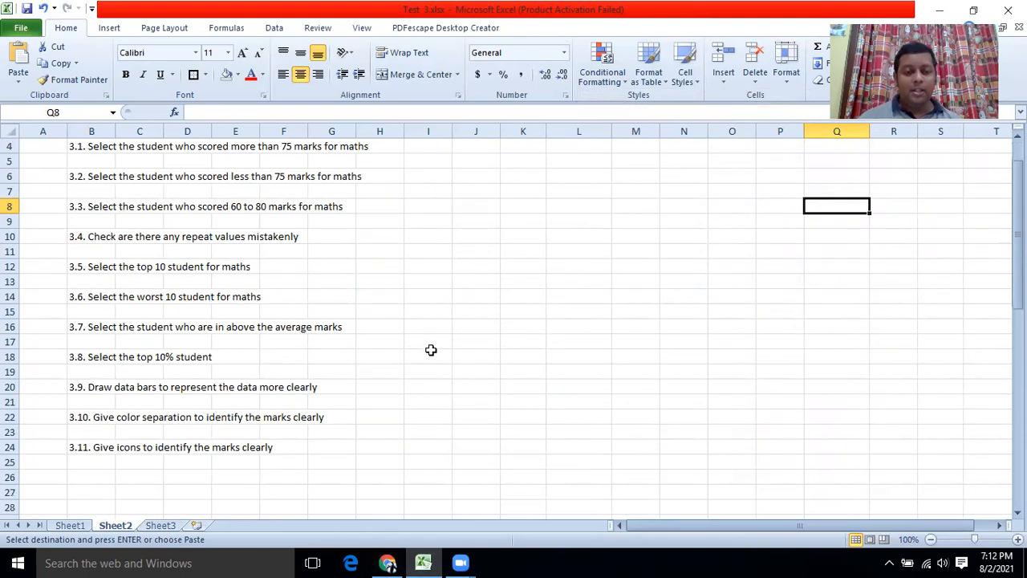
click(84, 527)
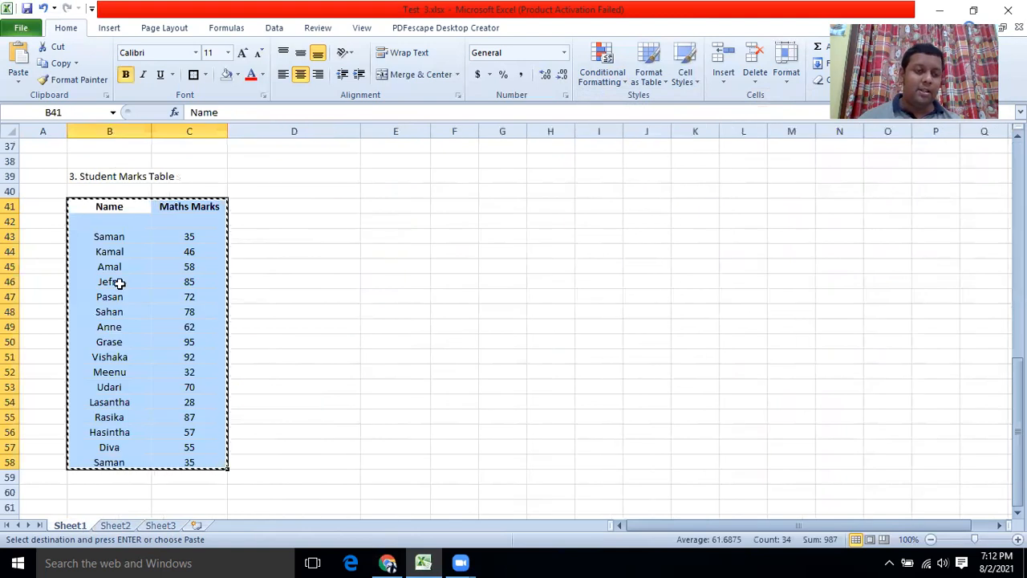
click(119, 283)
drag(108, 203, 190, 458)
Paste the marks table at C45 on Sheet3.
click(116, 526)
click(160, 525)
scroll(316, 359, down, 2)
click(153, 294)
click(153, 309)
key(ctrl+v)
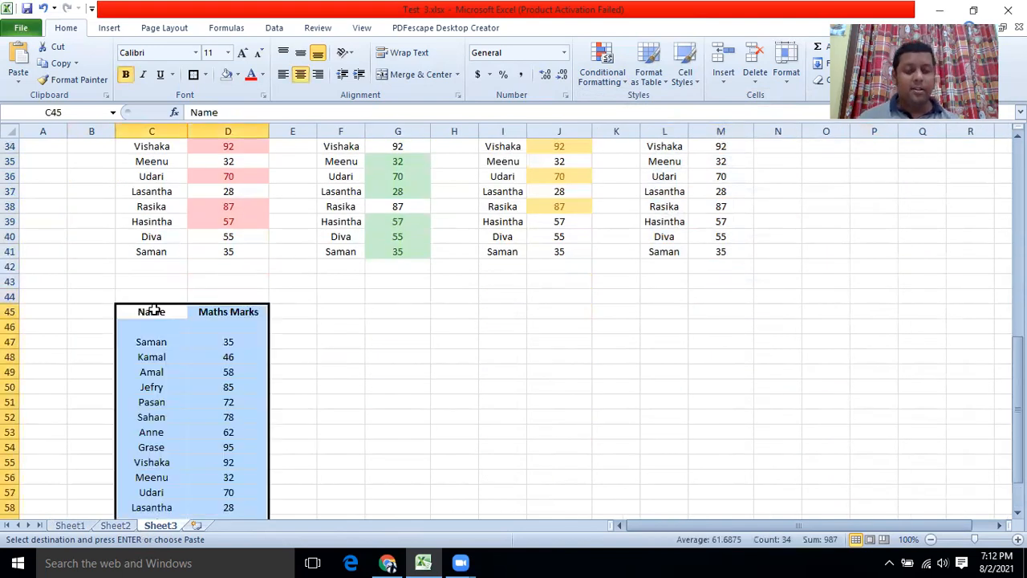
scroll(287, 330, down, 4)
scroll(287, 330, up, 2)
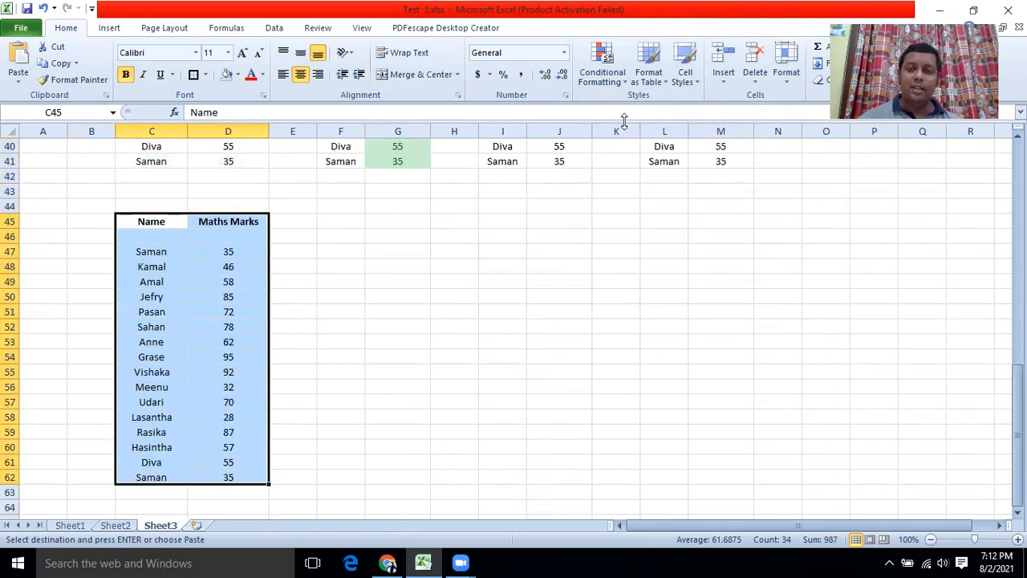
Apply pink Gradient Fill data bars to C47:D62.
click(624, 84)
click(152, 282)
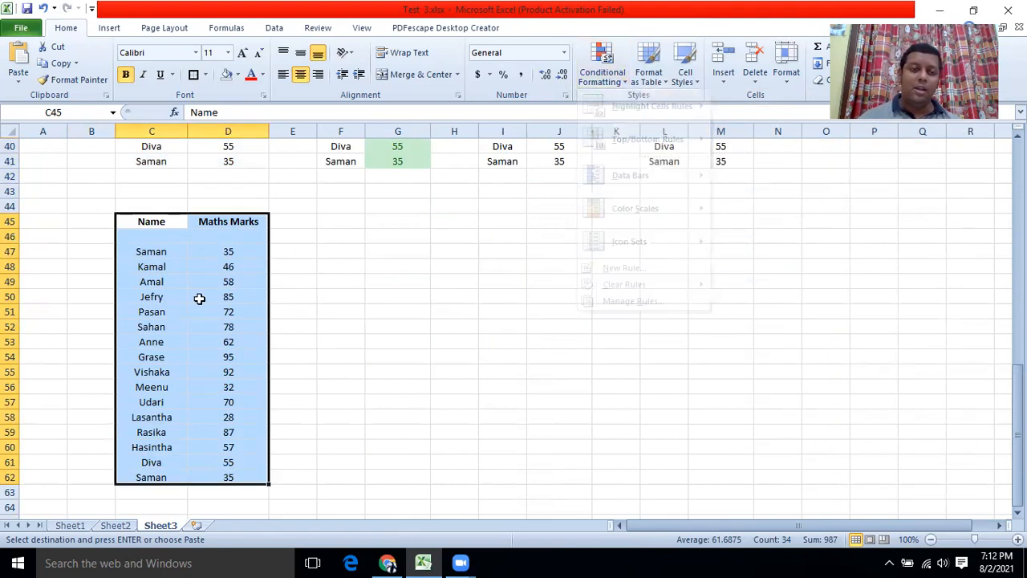
drag(151, 251, 216, 470)
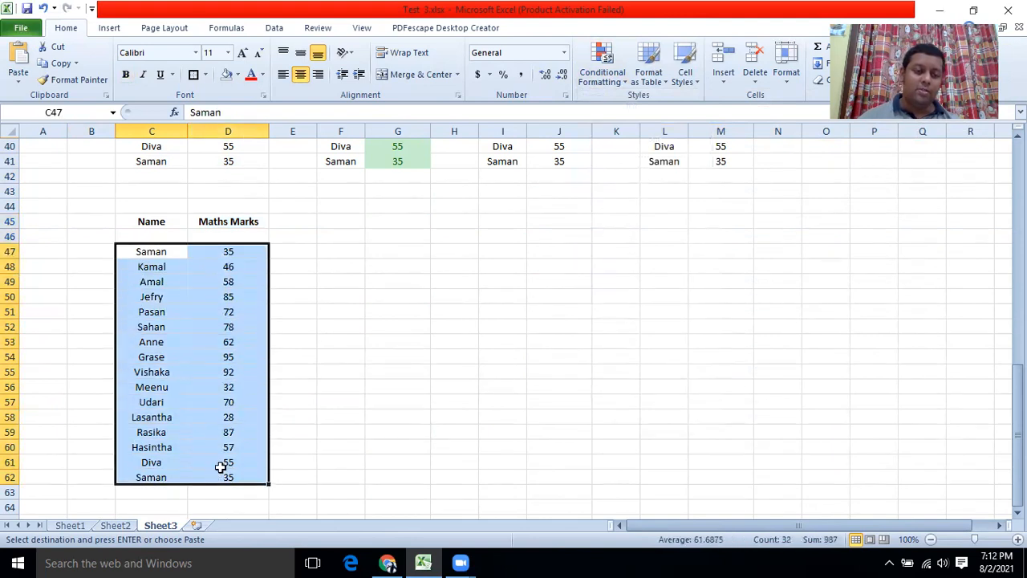
click(620, 82)
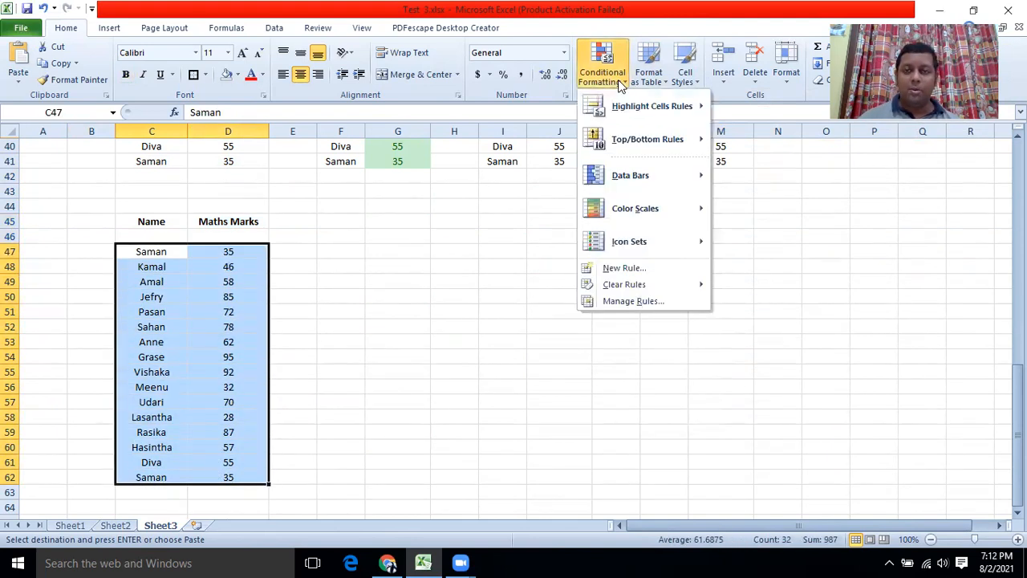
mouse_move(644, 186)
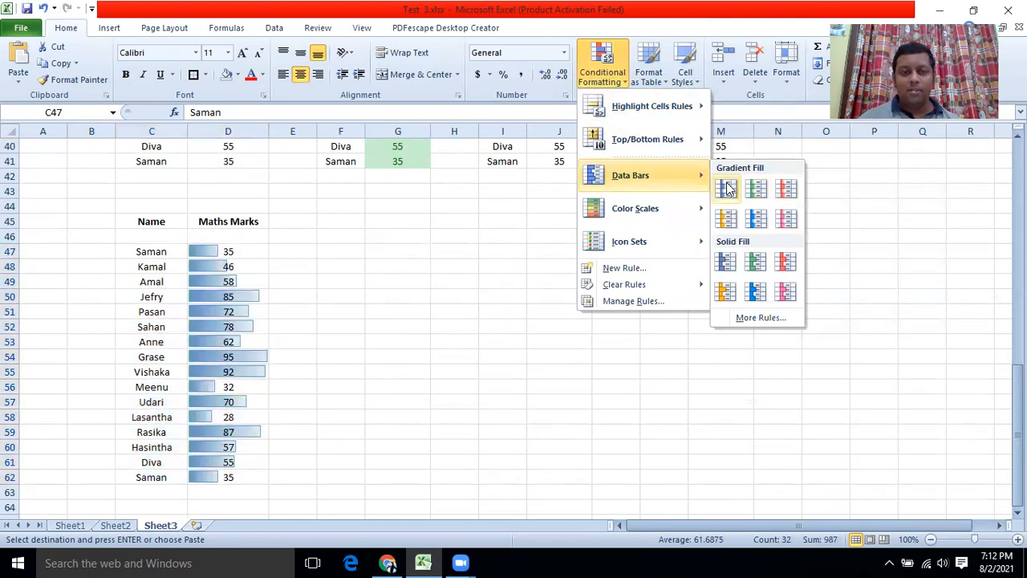
click(787, 218)
click(455, 356)
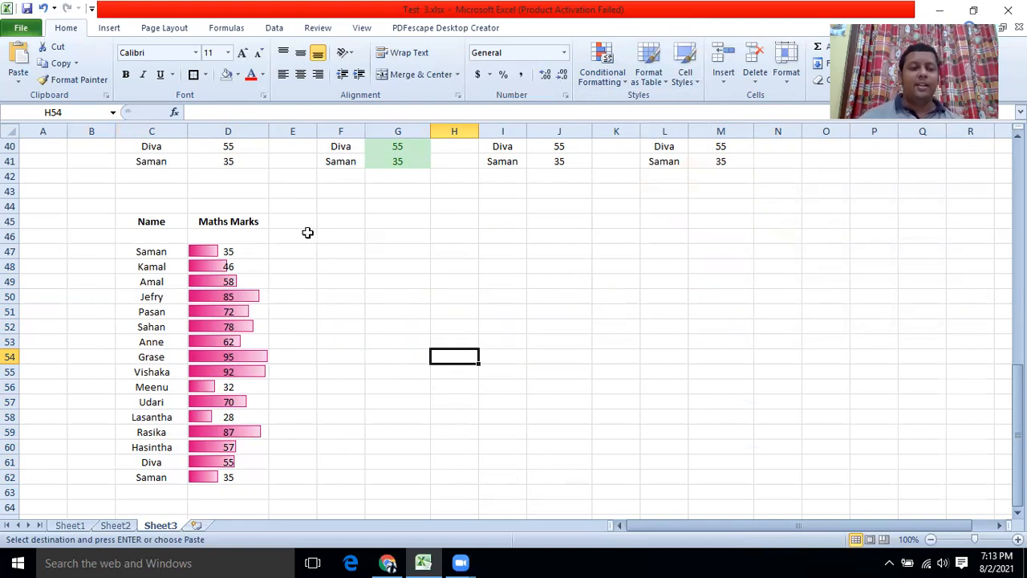
After checking the task list, paste the marks table at F45 on Sheet3.
click(106, 526)
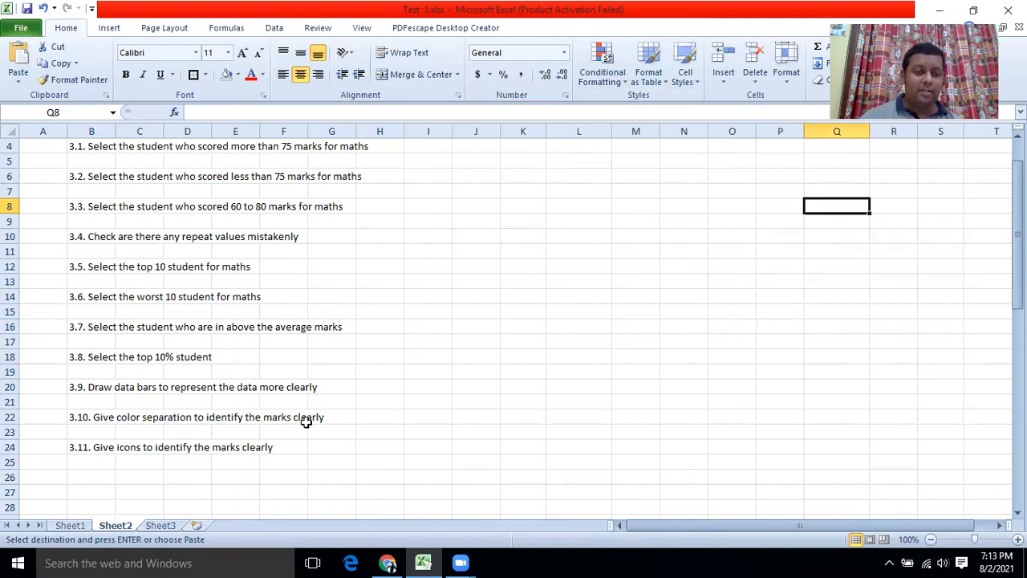
click(84, 526)
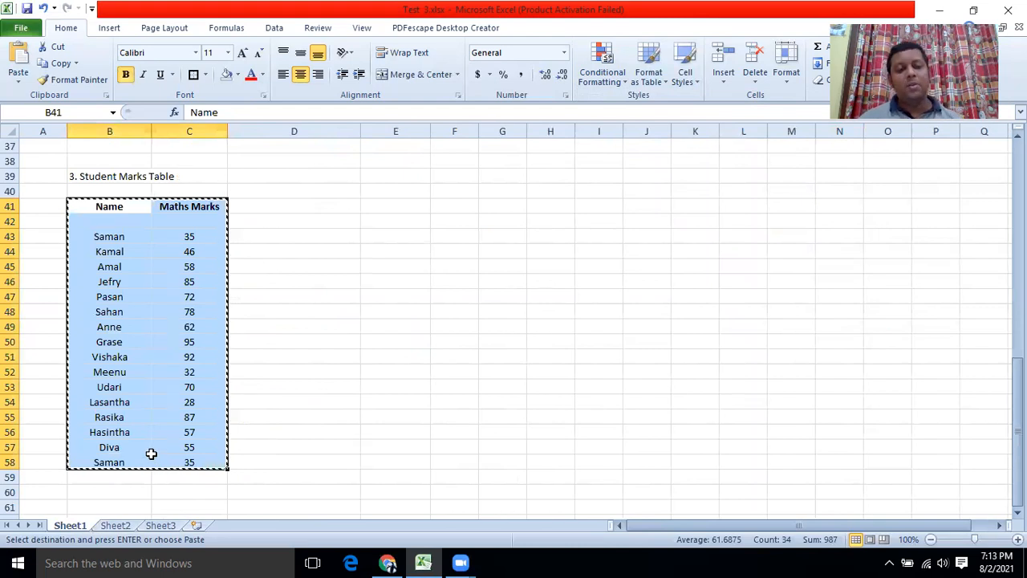
click(161, 526)
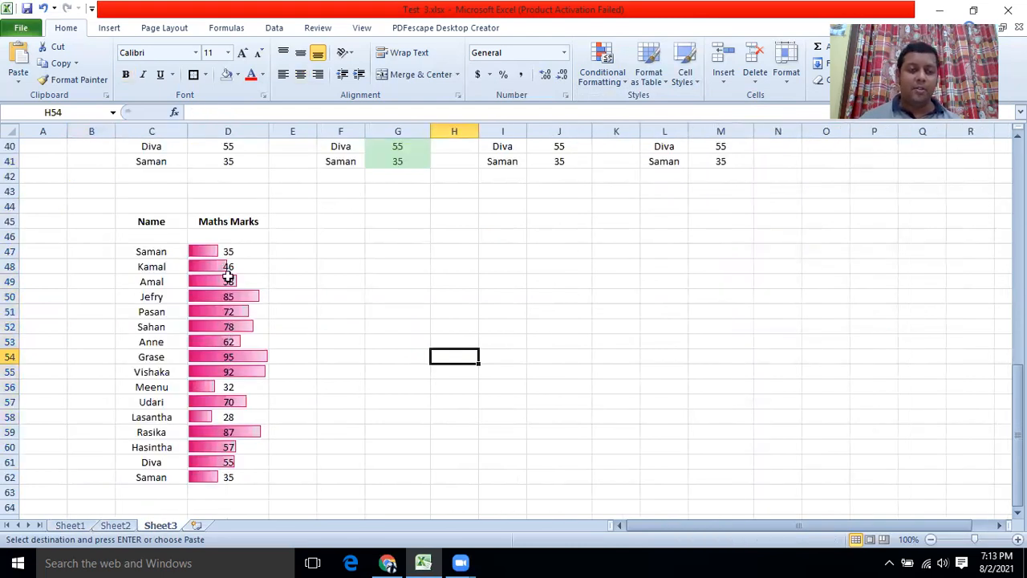
click(347, 220)
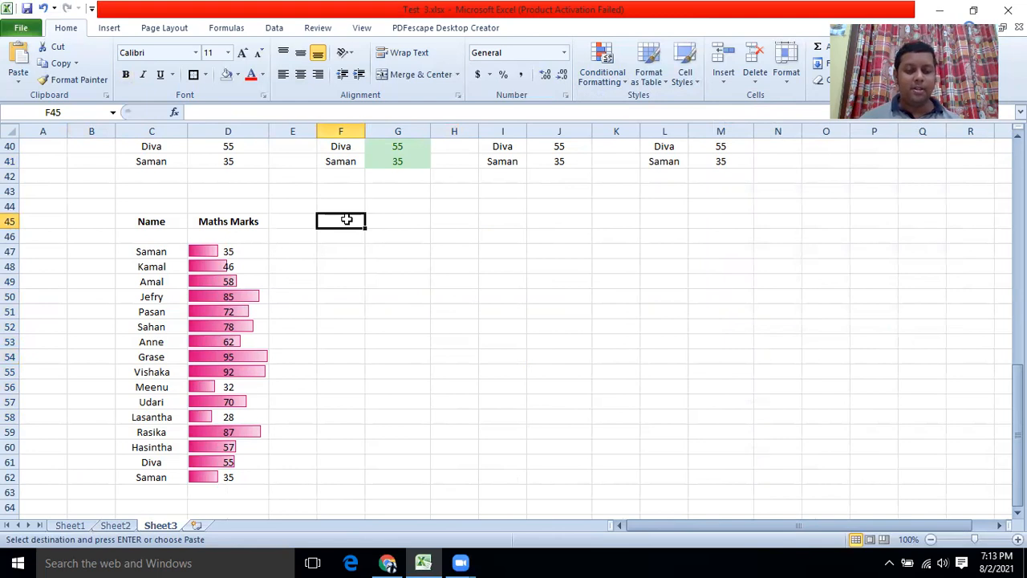
key(ctrl+v)
click(456, 251)
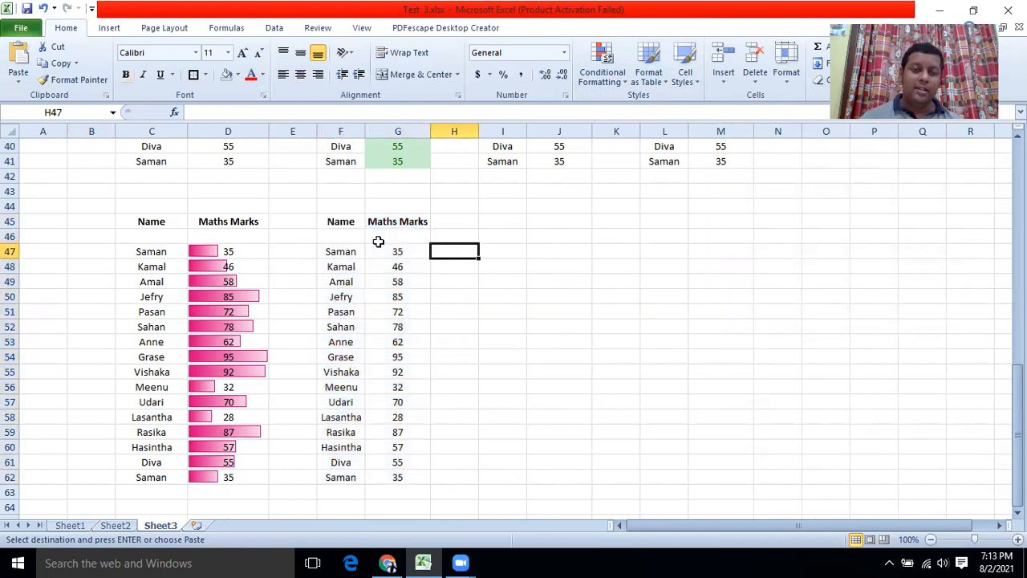
Apply a Blue-White-Red color scale to F47:G61.
drag(336, 252, 395, 476)
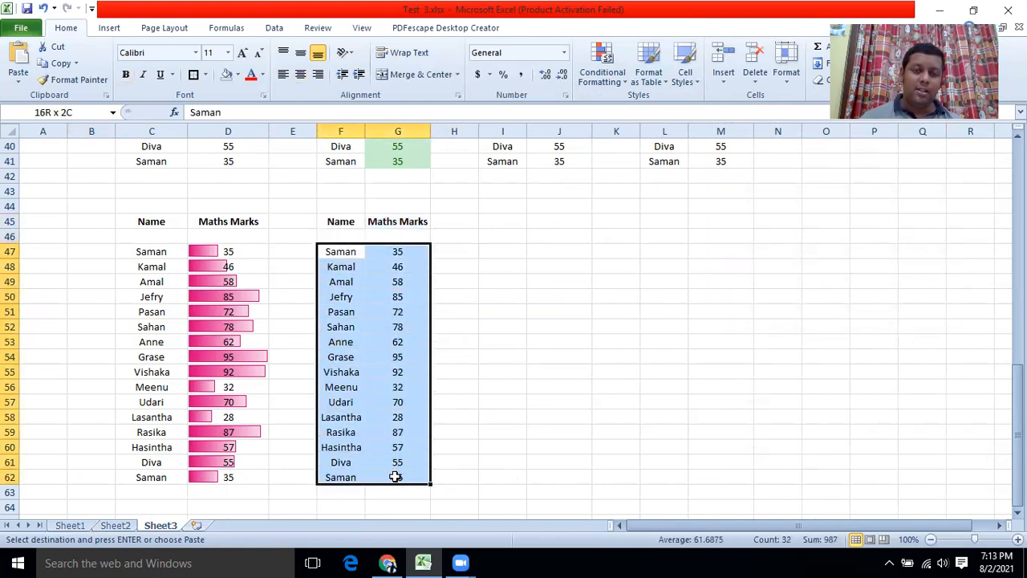
click(623, 83)
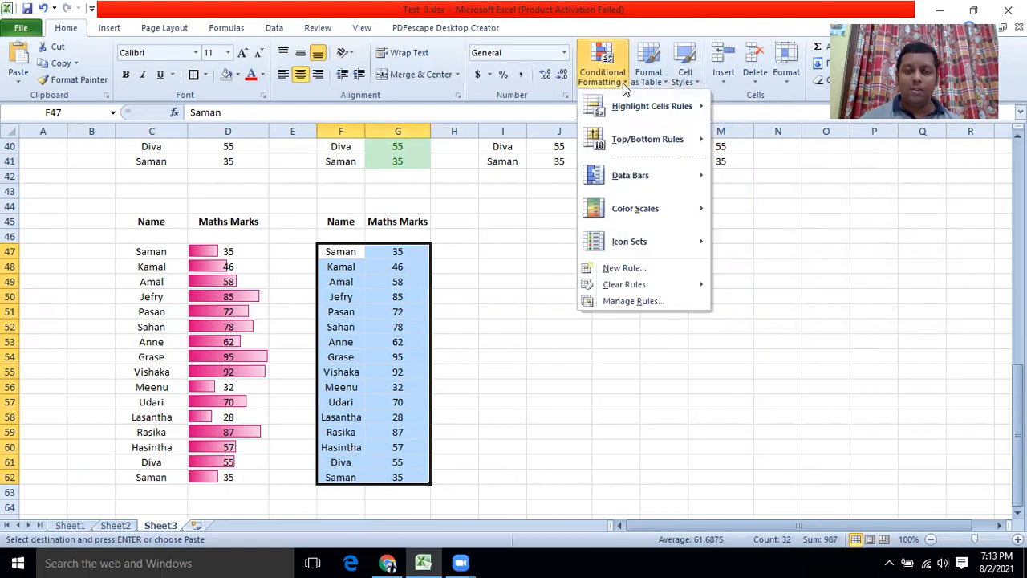
mouse_move(642, 217)
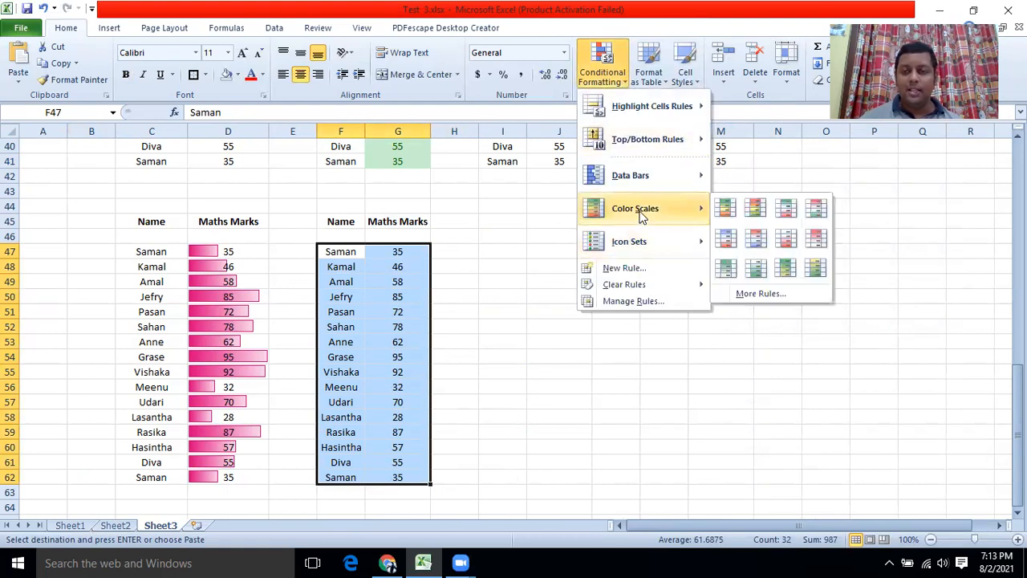
click(725, 242)
click(415, 309)
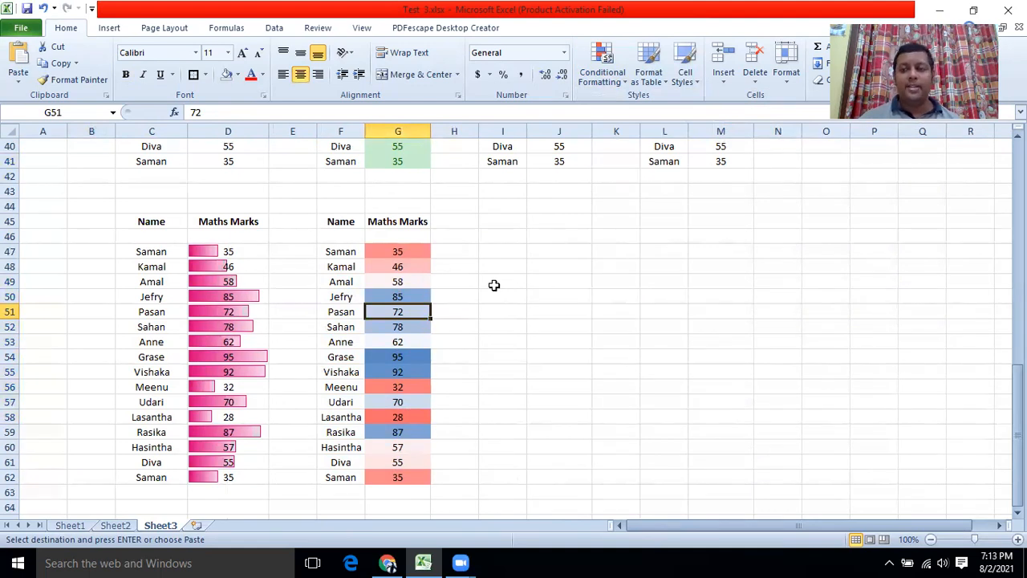
click(119, 528)
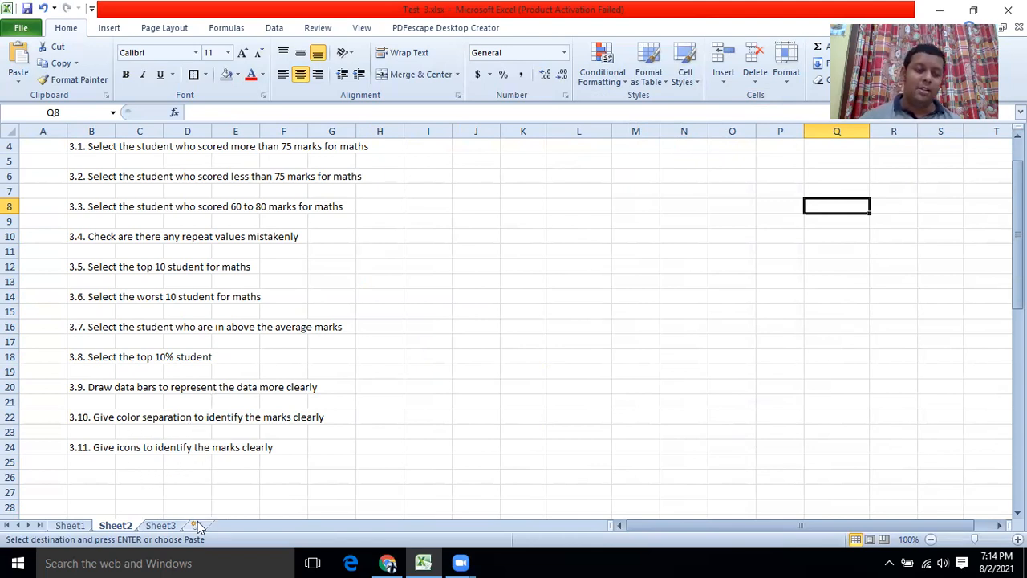
Paste the marks table at I45 on Sheet3.
click(70, 525)
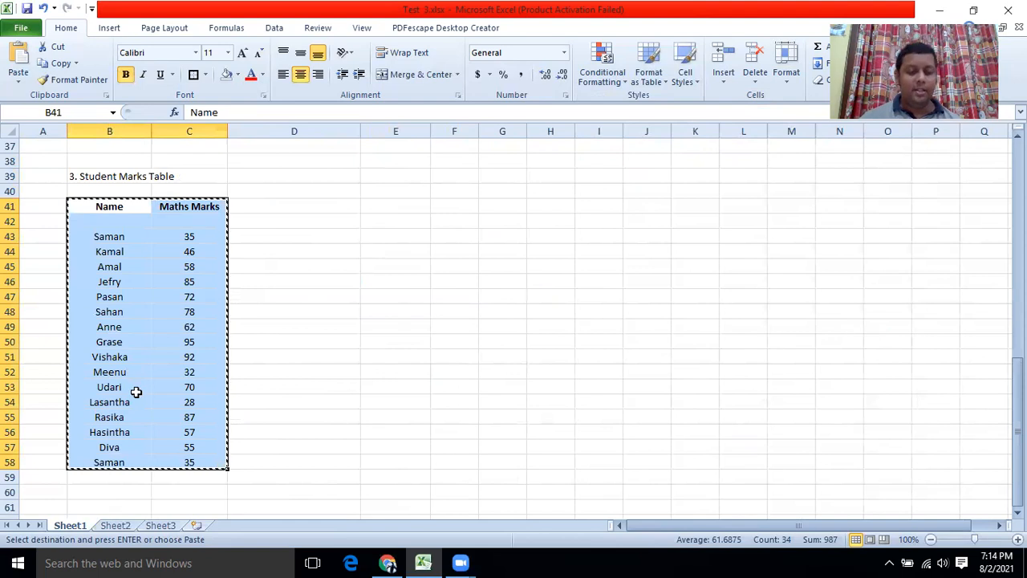
click(160, 525)
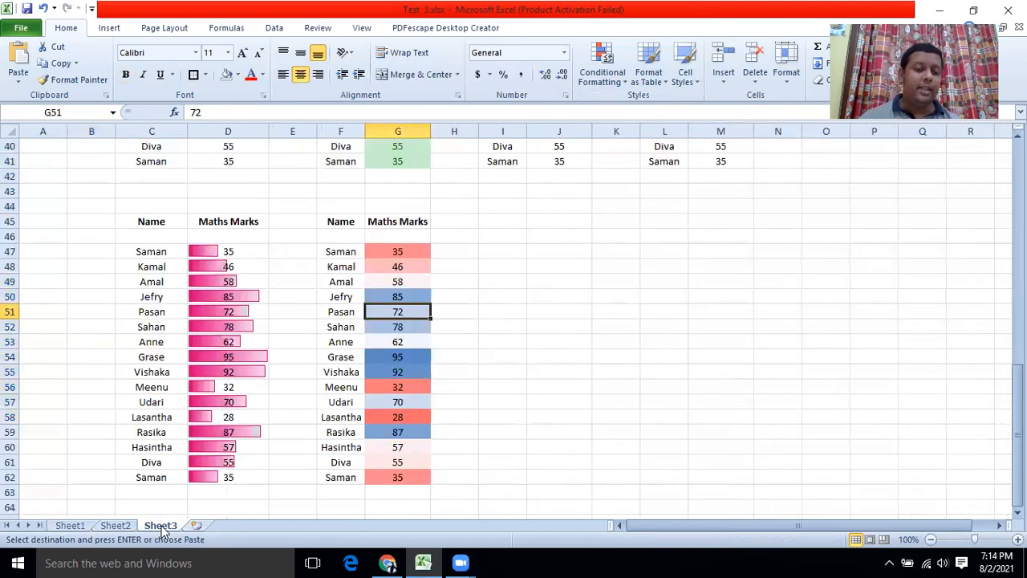
click(503, 222)
key(ctrl+v)
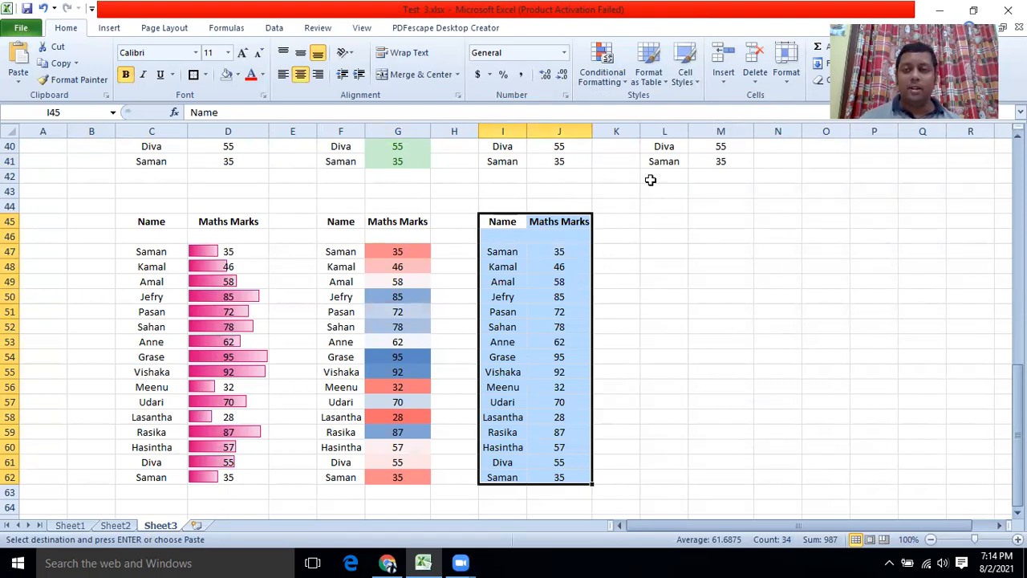
Apply the 4 Arrows (Colored) icon set to the new table's marks.
click(626, 84)
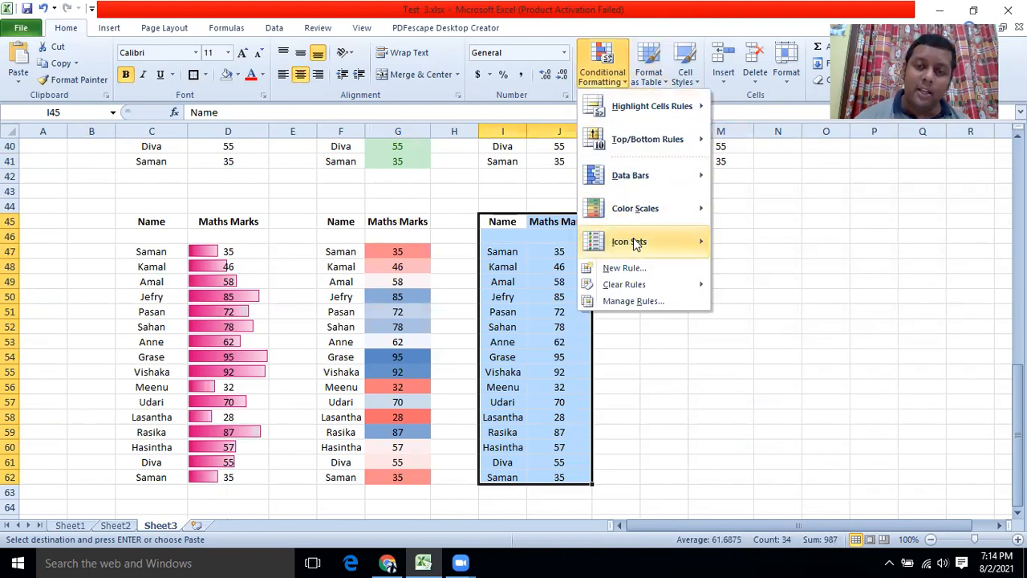
mouse_move(634, 244)
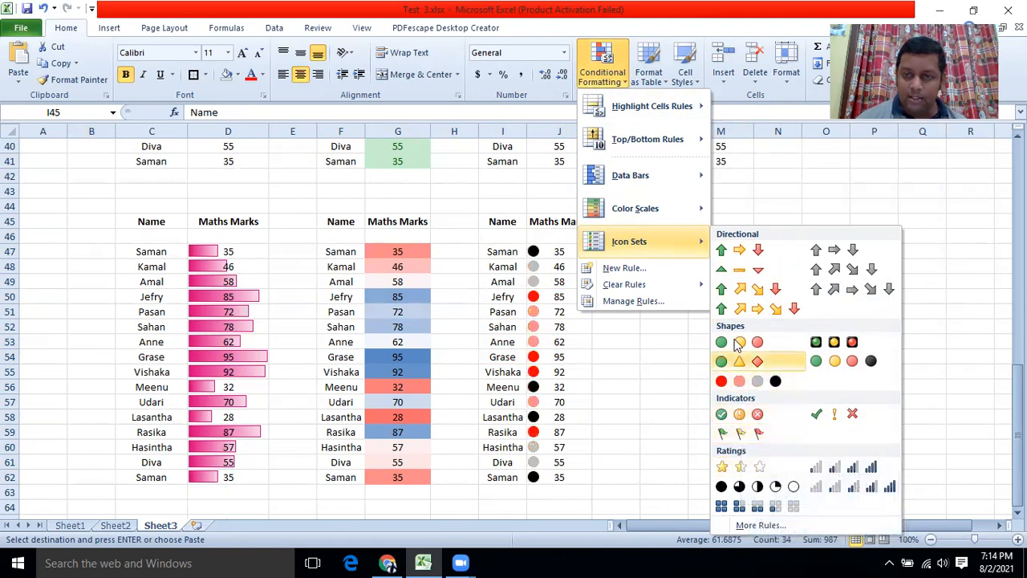
click(732, 291)
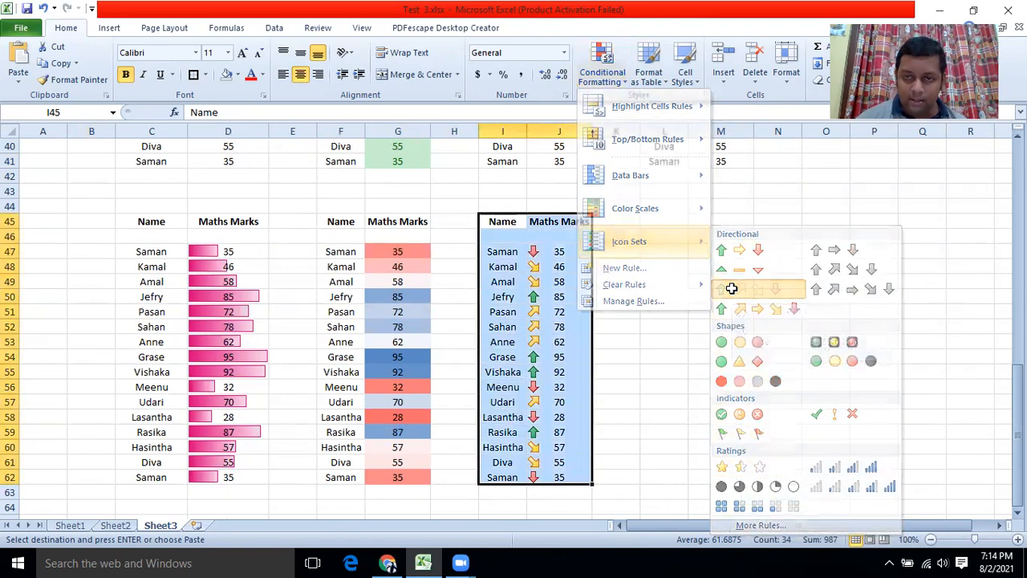
click(713, 312)
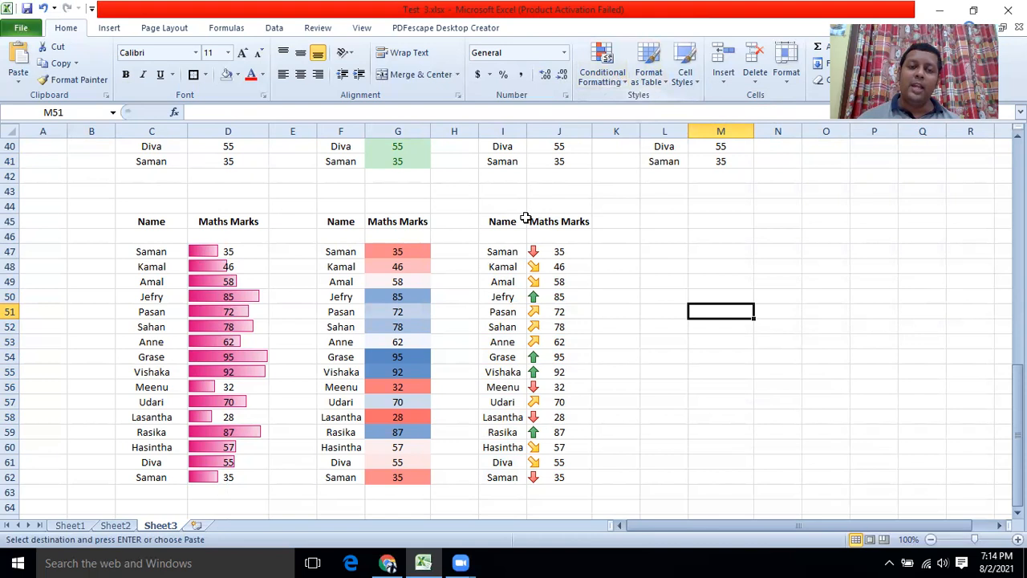
scroll(482, 221, up, 3)
scroll(368, 267, down, 2)
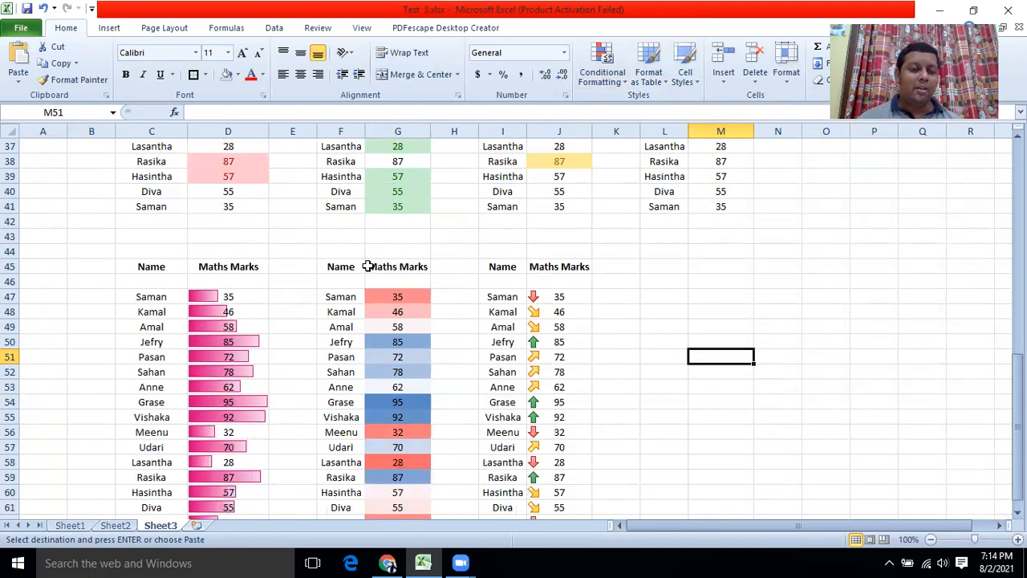